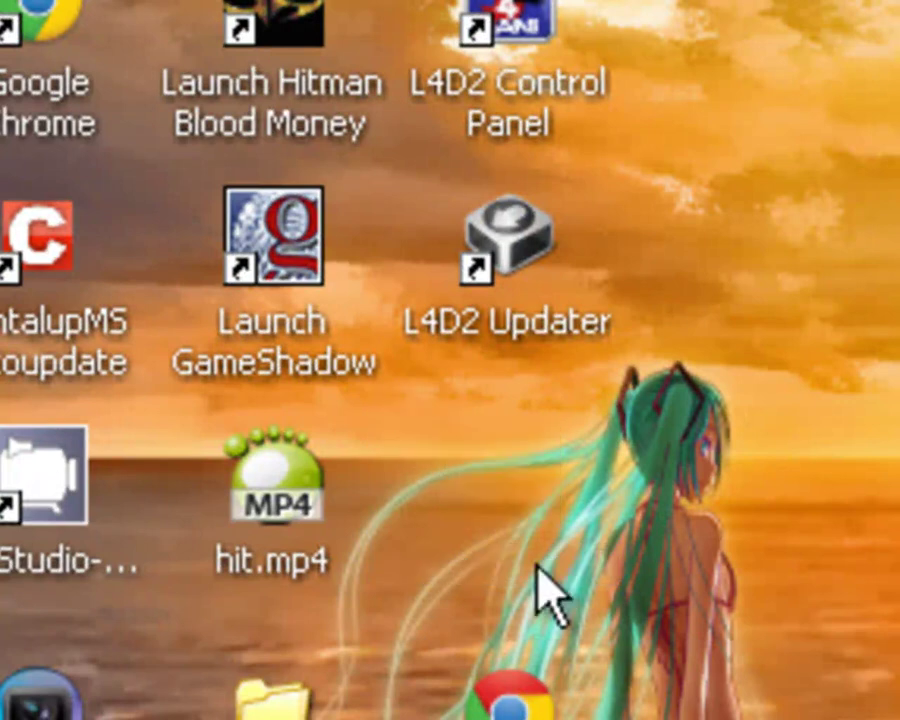
{"action": "mouse_move", "coordinate": [392, 388]}
{"action": "left_mouse_down"}
{"action": "mouse_move", "coordinate": [786, 639]}
{"action": "mouse_move", "coordinate": [397, 455]}
{"action": "mouse_move", "coordinate": [376, 395]}
{"action": "left_mouse_up"}
{"action": "left_click", "coordinate": [376, 395]}
{"action": "left_click_drag", "start_coordinate": [689, 604], "coordinate": [378, 426]}
{"action": "left_click", "coordinate": [378, 426]}
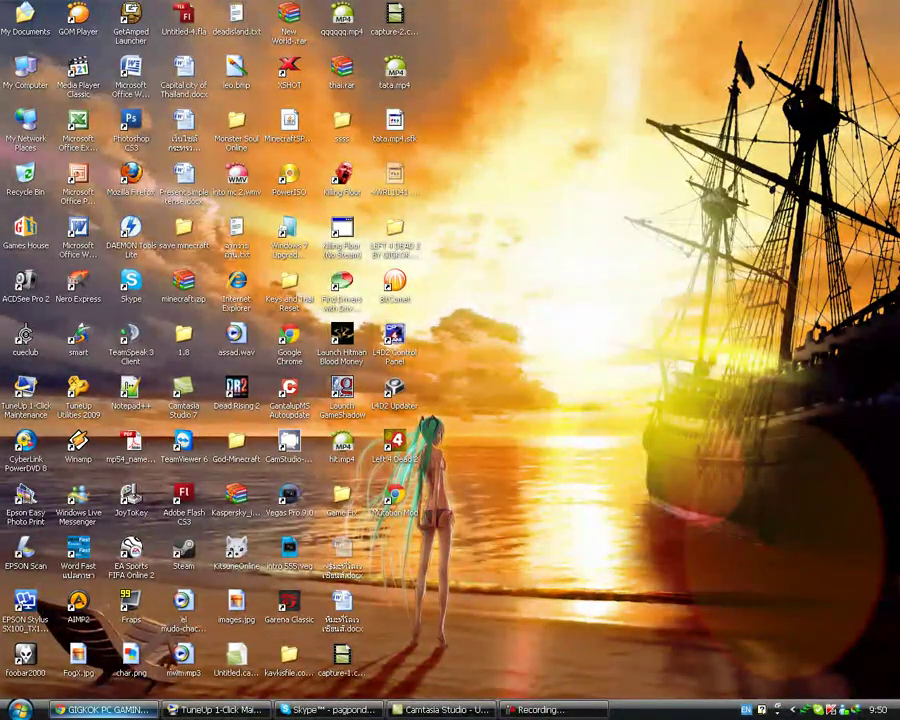
- Switch to the browser's GIGKOK PC GAMING blog and examine the introduction and the newly uploaded game covers
{"action": "left_click", "coordinate": [100, 709]}
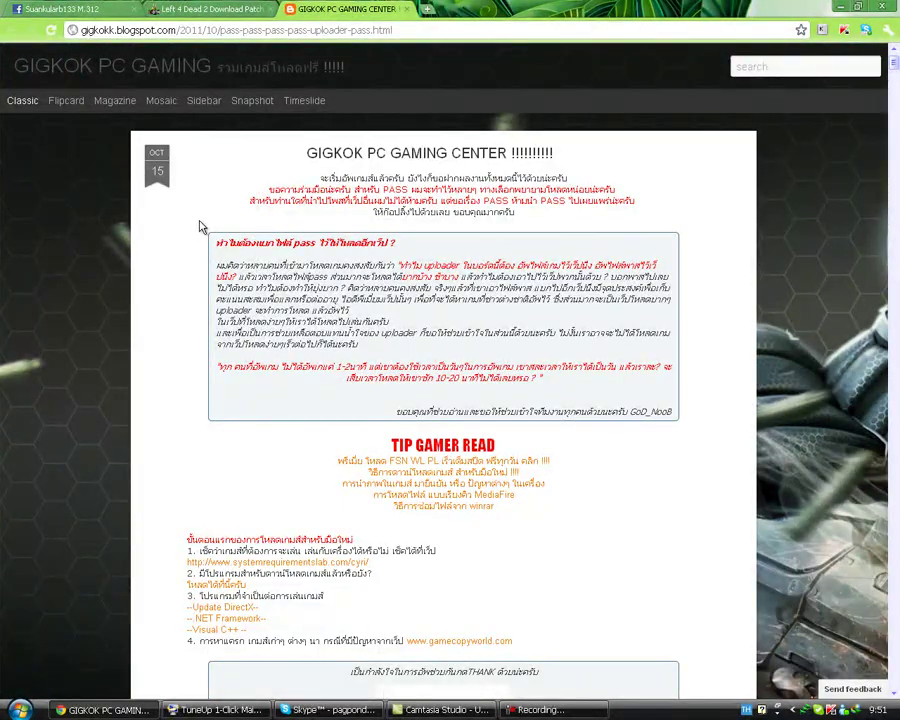
{"action": "scroll", "coordinate": [197, 231], "scroll_direction": "down", "scroll_amount": 1}
{"action": "scroll", "coordinate": [315, 148], "scroll_direction": "up", "scroll_amount": 1}
{"action": "scroll", "coordinate": [656, 214], "scroll_direction": "down", "scroll_amount": 15}
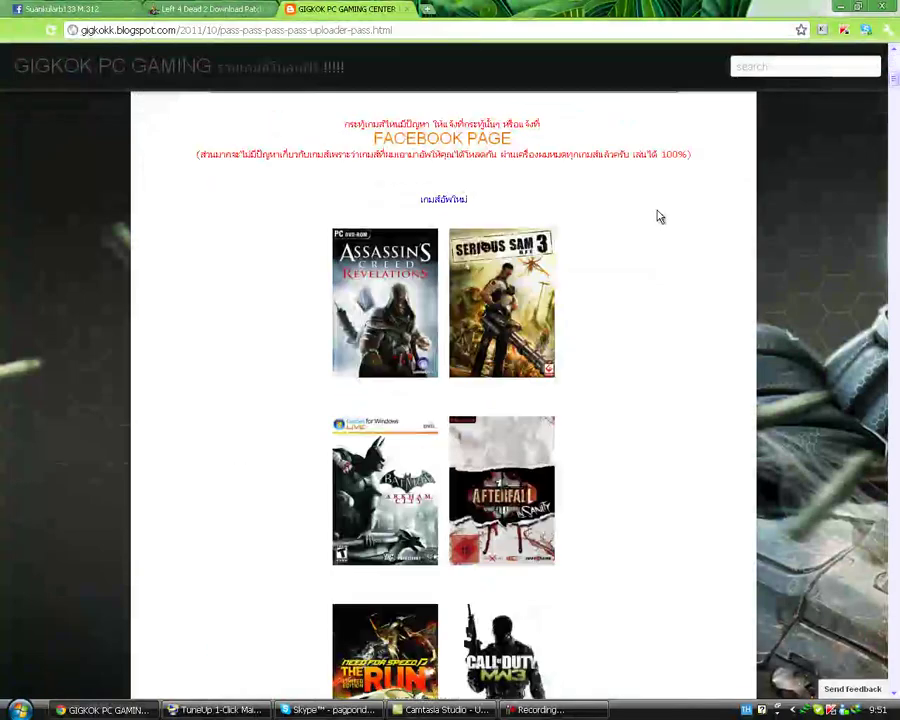
{"action": "scroll", "coordinate": [652, 222], "scroll_direction": "up", "scroll_amount": 1}
{"action": "scroll", "coordinate": [654, 222], "scroll_direction": "up", "scroll_amount": 2}
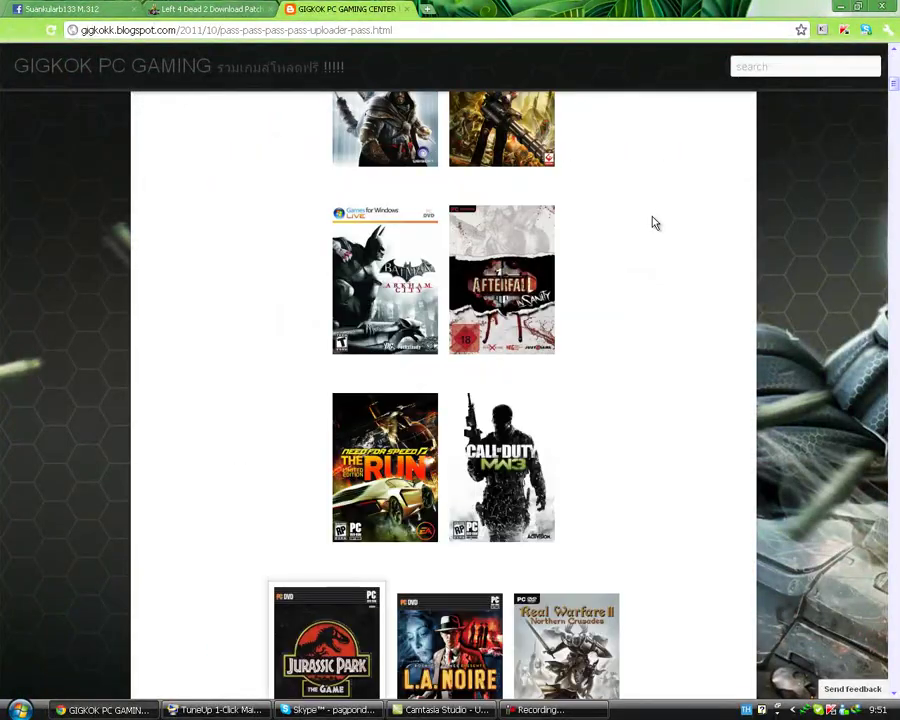
{"action": "scroll", "coordinate": [654, 222], "scroll_direction": "down", "scroll_amount": 1}
{"action": "scroll", "coordinate": [655, 222], "scroll_direction": "down", "scroll_amount": 4}
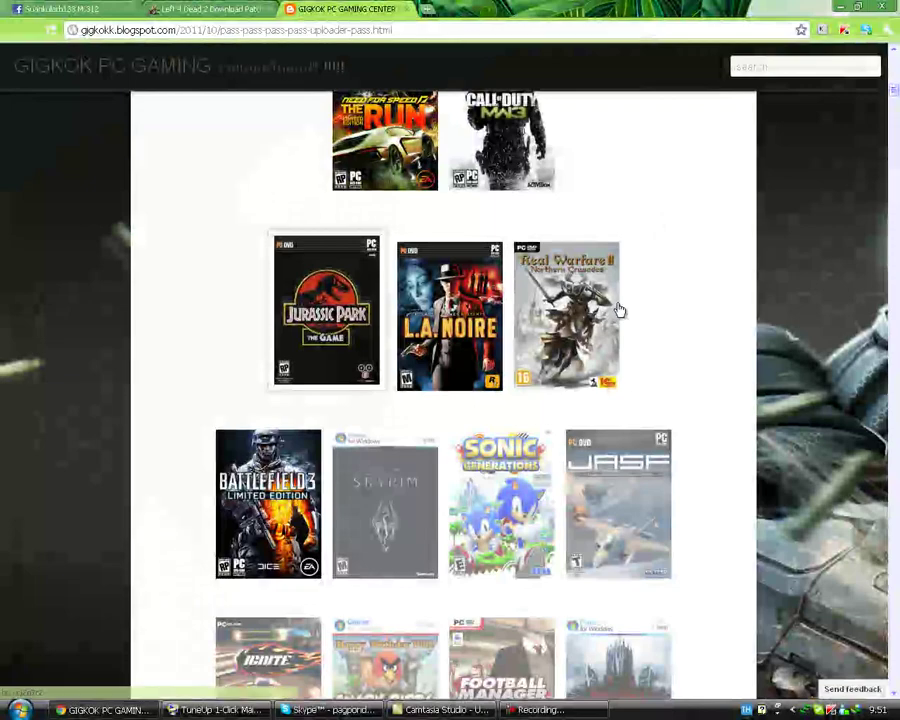
{"action": "left_click_drag", "start_coordinate": [894, 90], "coordinate": [894, 139]}
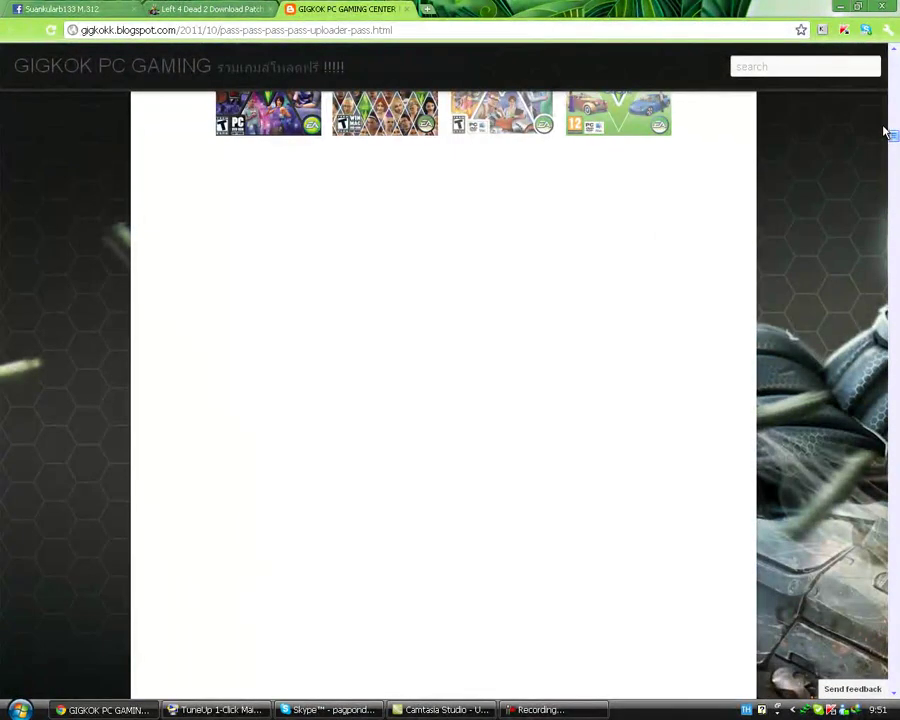
- Examine the remaining game covers and posts further down the blog, as far as the end of the game list
{"action": "left_click_drag", "start_coordinate": [893, 143], "coordinate": [897, 288]}
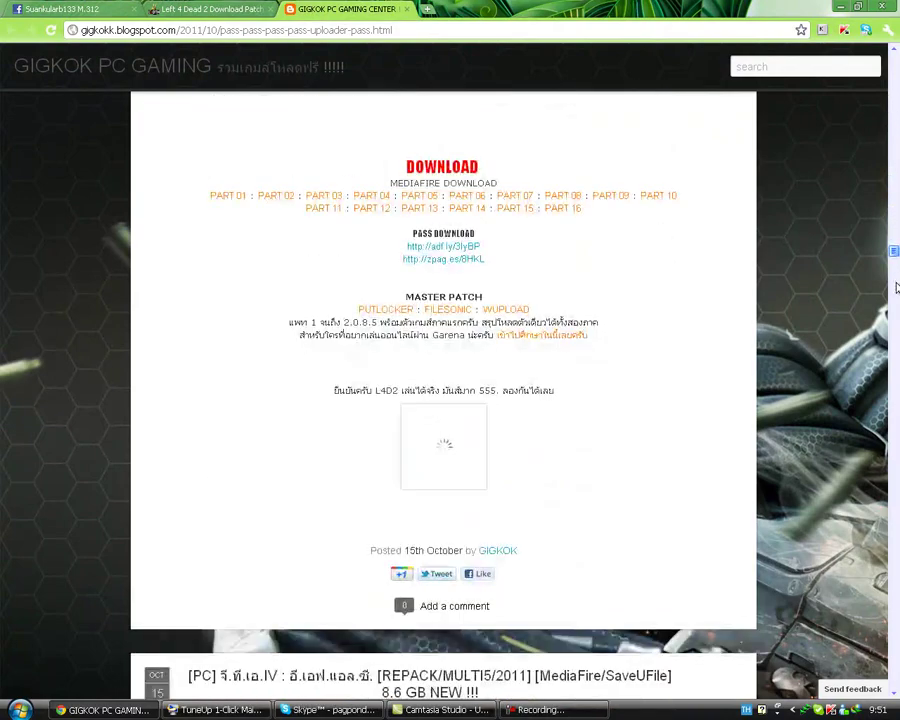
{"action": "scroll", "coordinate": [896, 288], "scroll_direction": "down", "scroll_amount": 10}
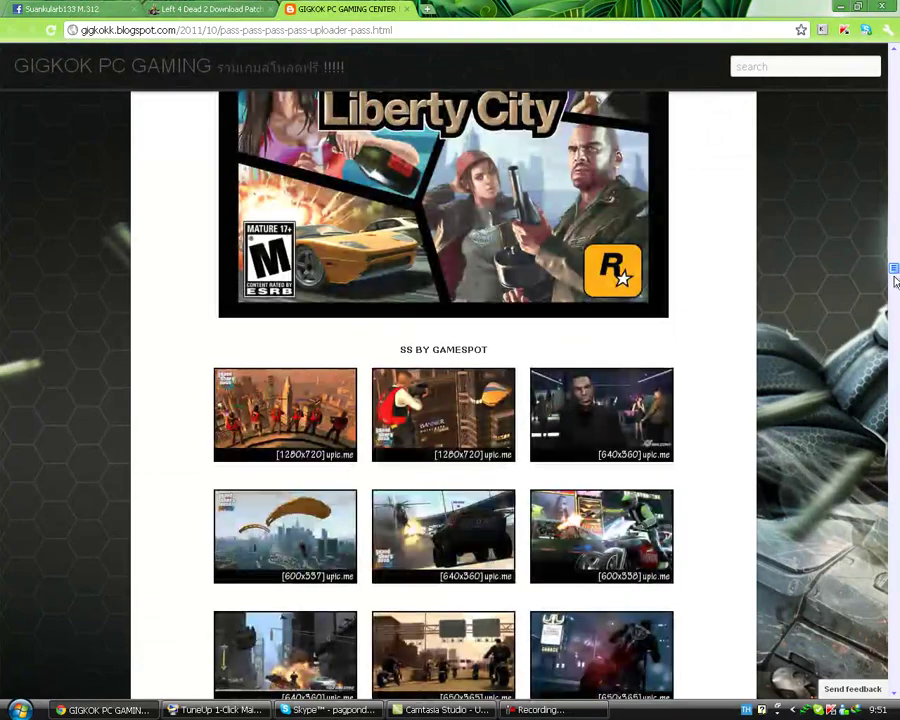
{"action": "left_click_drag", "start_coordinate": [895, 280], "coordinate": [873, 209]}
{"action": "scroll", "coordinate": [494, 487], "scroll_direction": "up", "scroll_amount": 8}
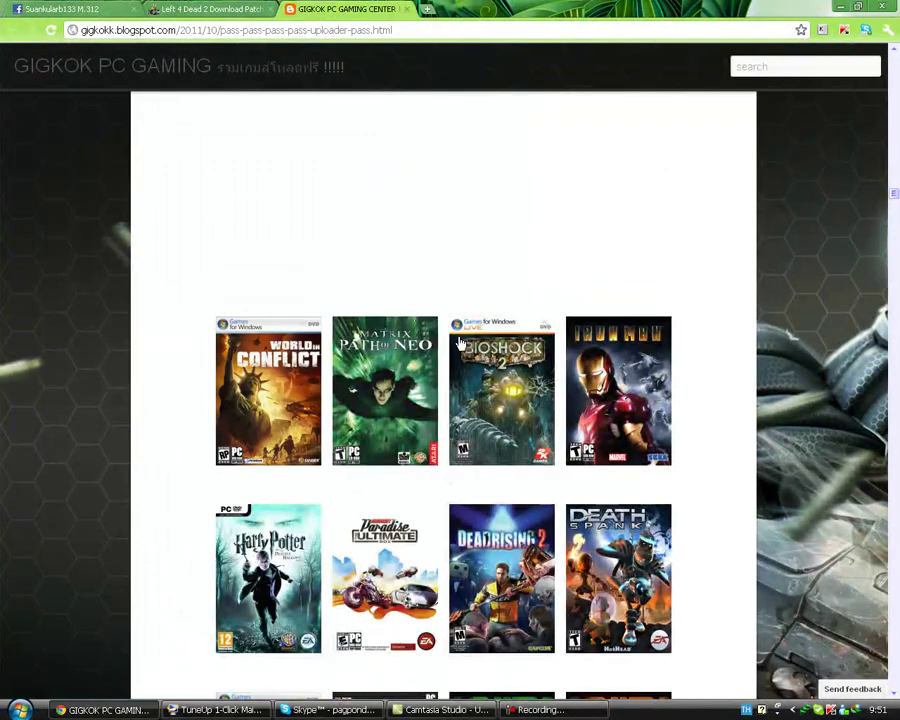
{"action": "scroll", "coordinate": [459, 343], "scroll_direction": "down", "scroll_amount": 10}
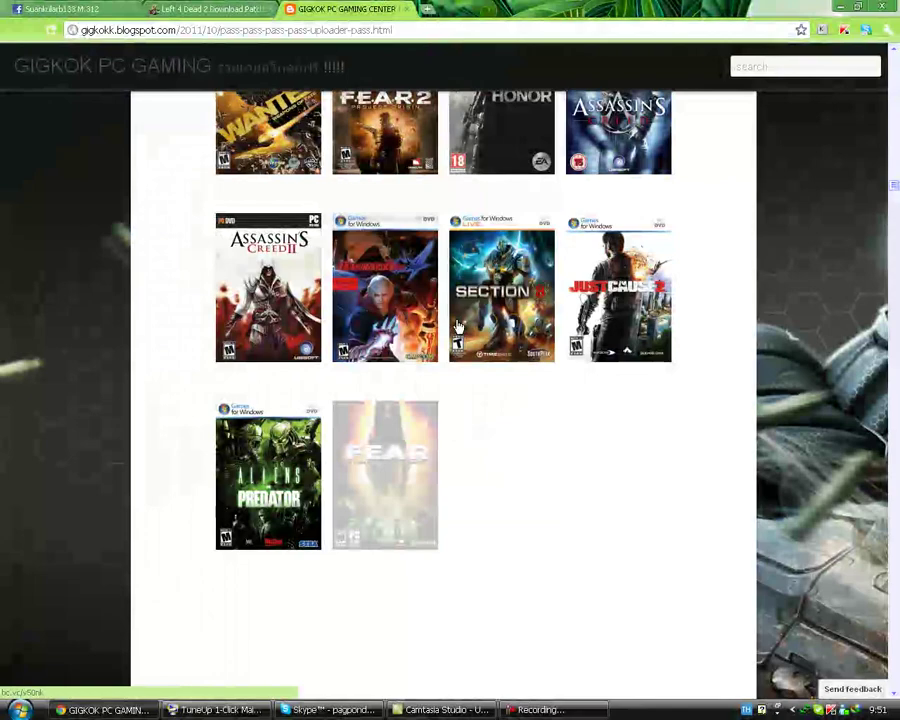
{"action": "scroll", "coordinate": [458, 326], "scroll_direction": "down", "scroll_amount": 3}
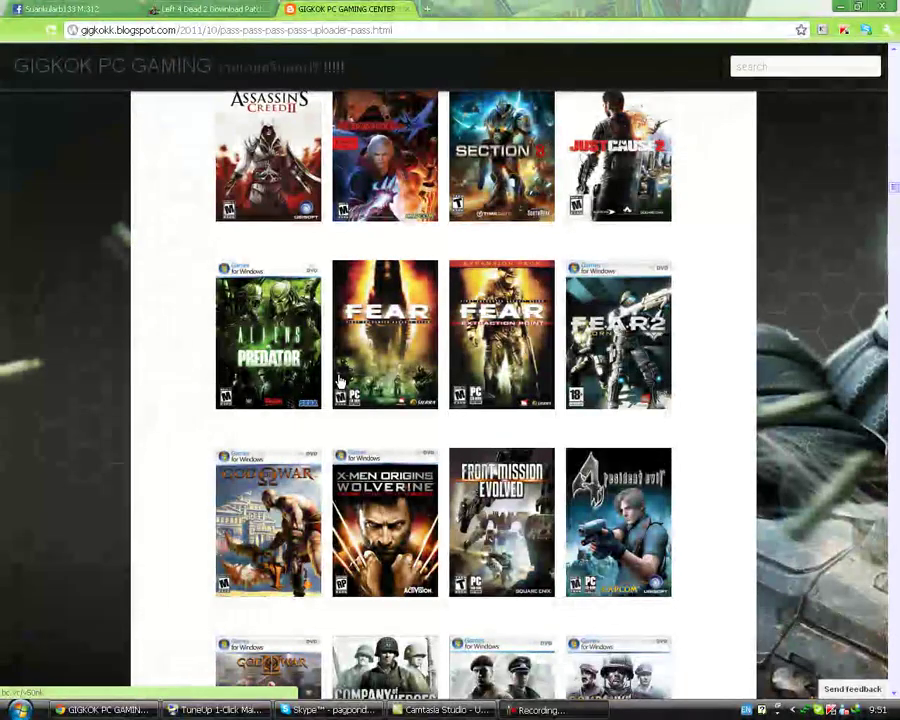
{"action": "scroll", "coordinate": [699, 350], "scroll_direction": "down", "scroll_amount": 10}
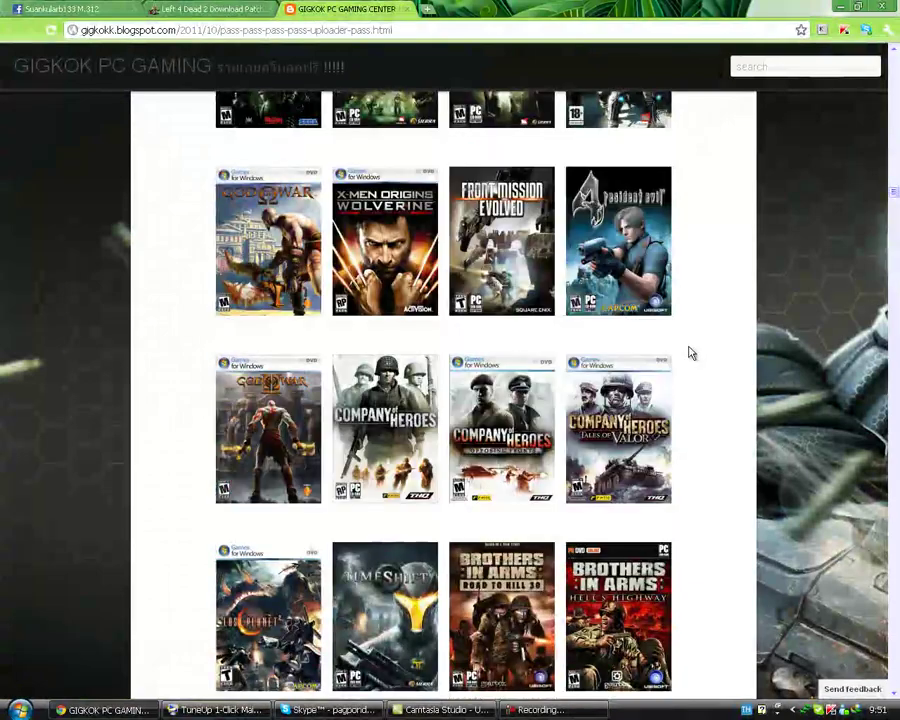
{"action": "scroll", "coordinate": [681, 357], "scroll_direction": "down", "scroll_amount": 10}
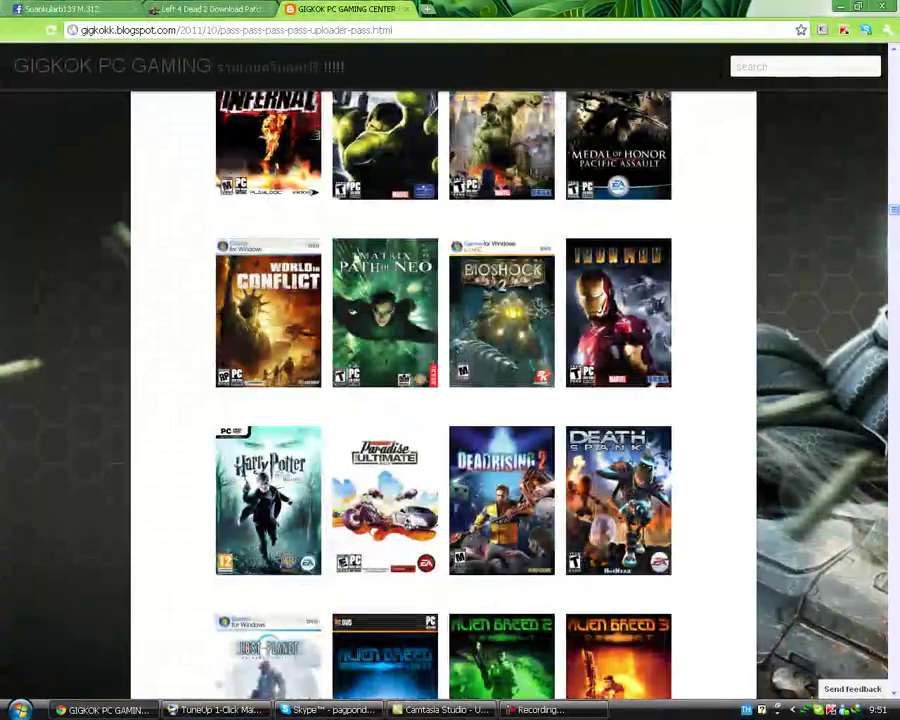
{"action": "scroll", "coordinate": [895, 228], "scroll_direction": "down", "scroll_amount": 1}
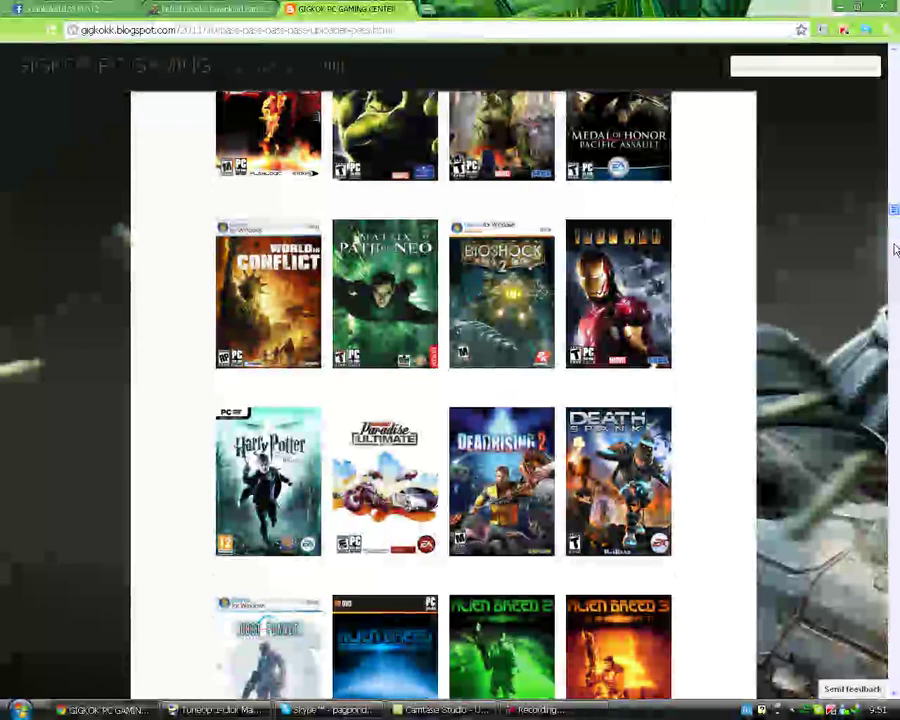
{"action": "scroll", "coordinate": [394, 237], "scroll_direction": "down", "scroll_amount": 10}
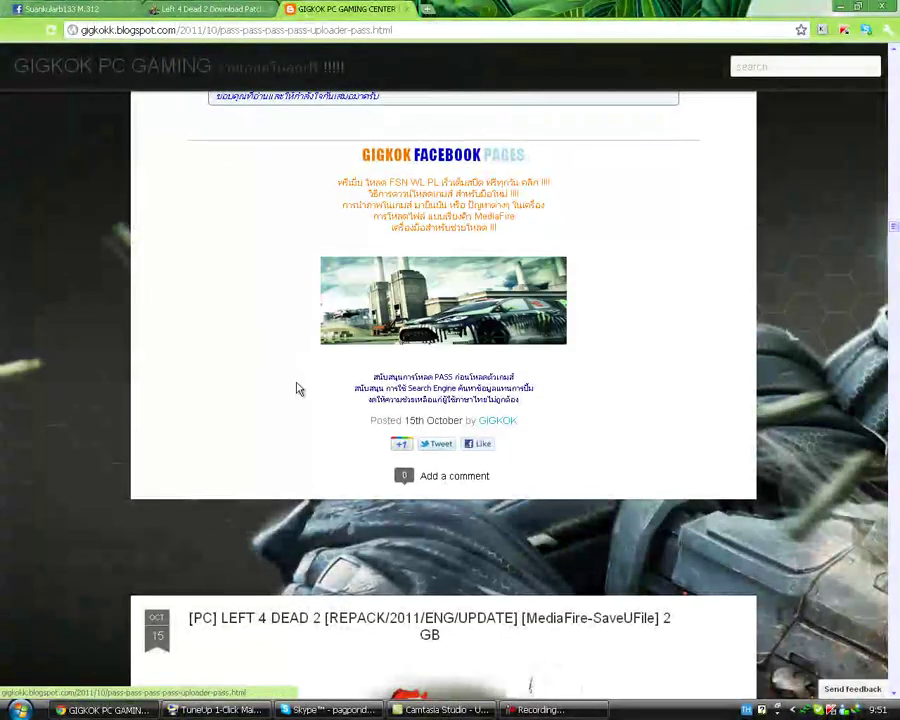
- Find the LEFT 4 DEAD 2 post and examine its cover art, closing the download-complete notices and the stray image tab
{"action": "scroll", "coordinate": [350, 380], "scroll_direction": "down", "scroll_amount": 5}
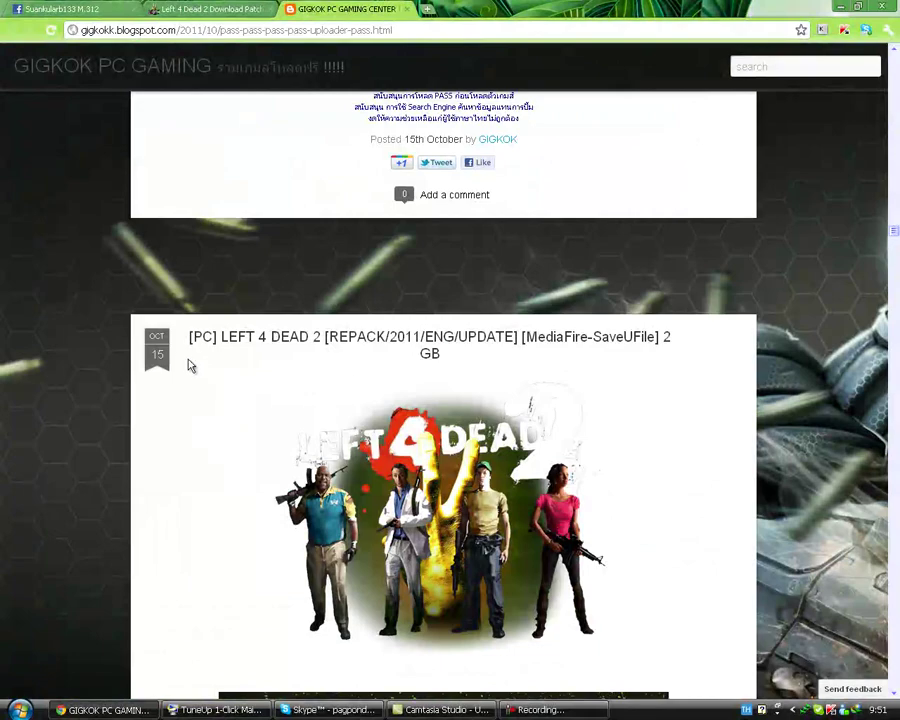
{"action": "scroll", "coordinate": [184, 360], "scroll_direction": "down", "scroll_amount": 2}
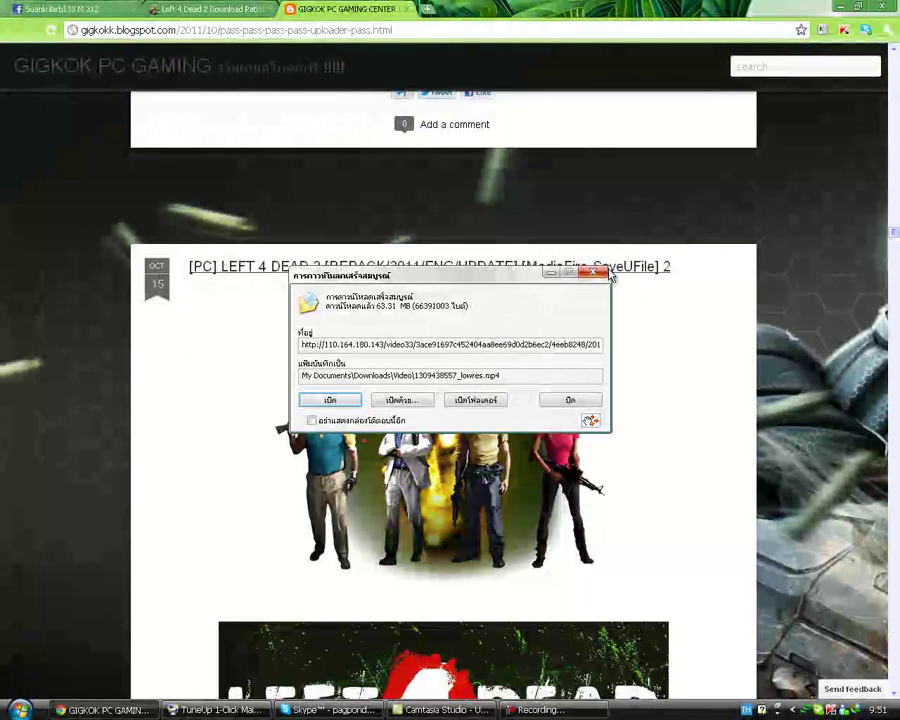
{"action": "left_click", "coordinate": [594, 271]}
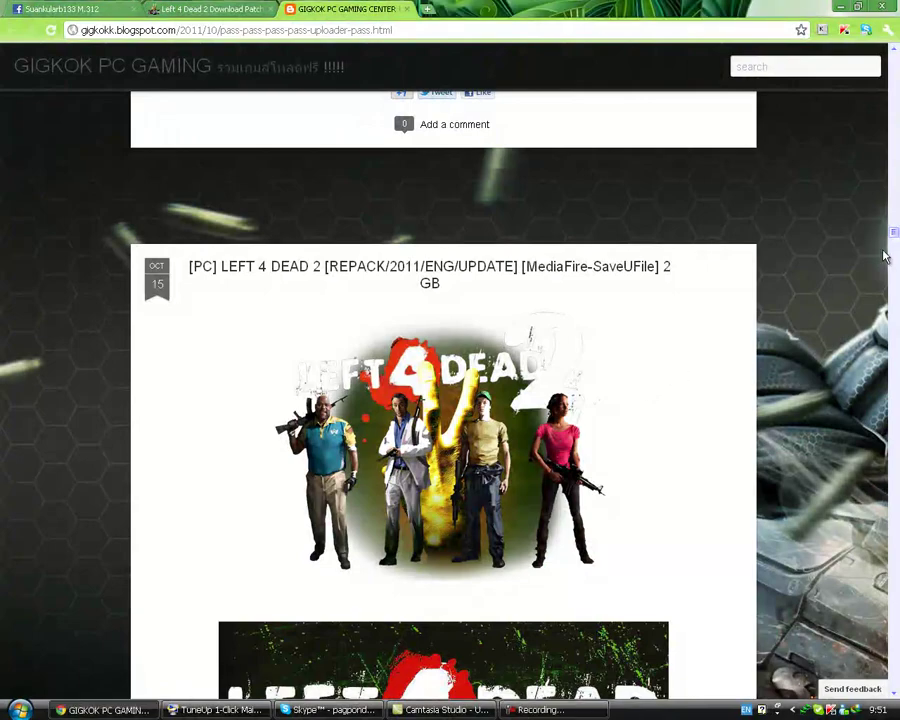
{"action": "scroll", "coordinate": [690, 370], "scroll_direction": "down", "scroll_amount": 3}
{"action": "scroll", "coordinate": [665, 400], "scroll_direction": "down", "scroll_amount": 2}
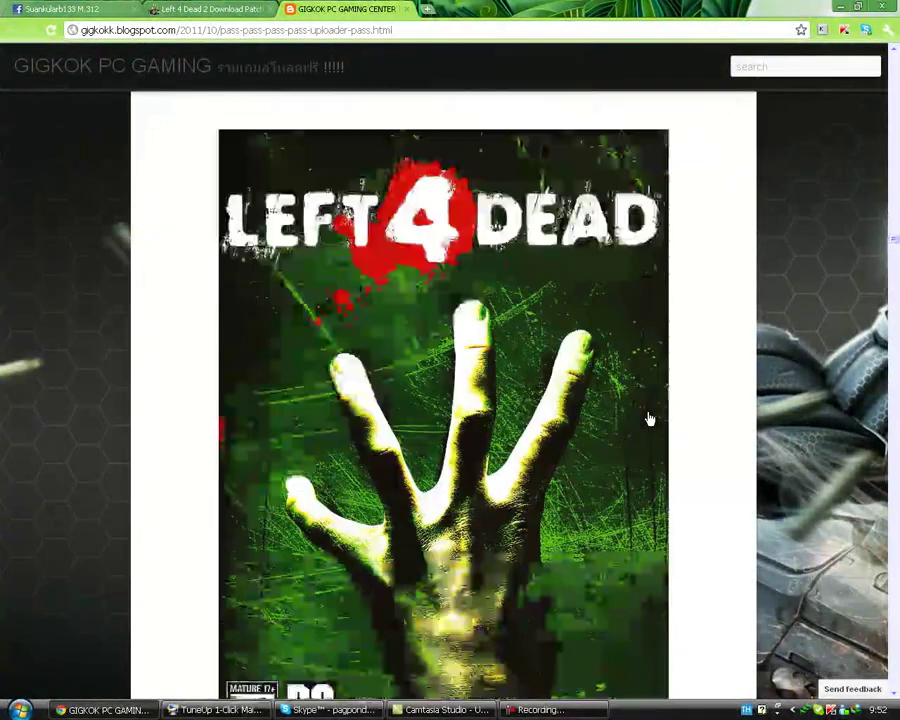
{"action": "scroll", "coordinate": [636, 432], "scroll_direction": "down", "scroll_amount": 4}
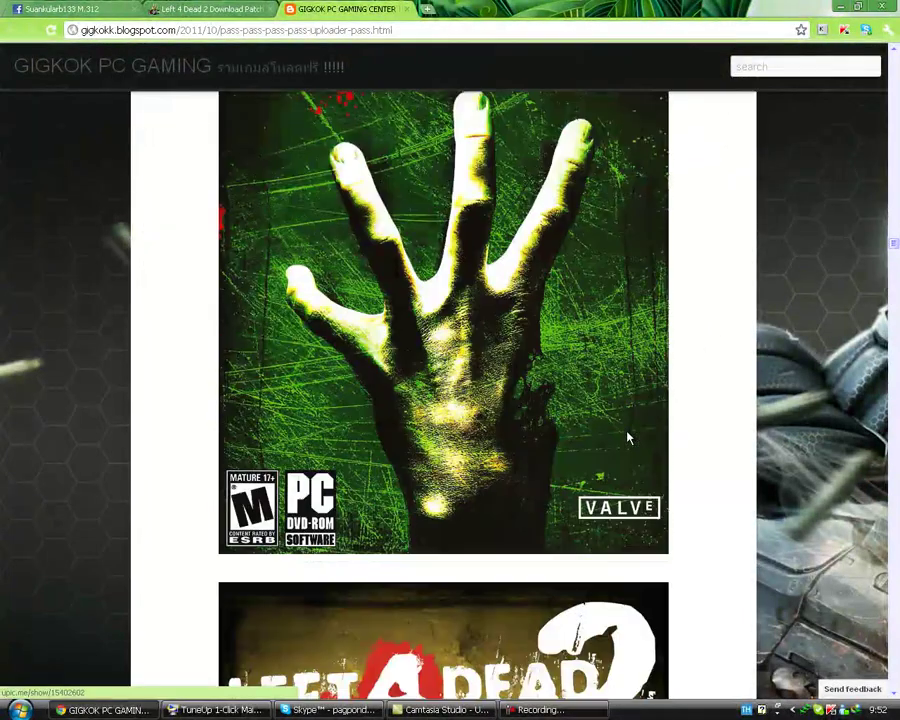
{"action": "scroll", "coordinate": [617, 444], "scroll_direction": "up", "scroll_amount": 1}
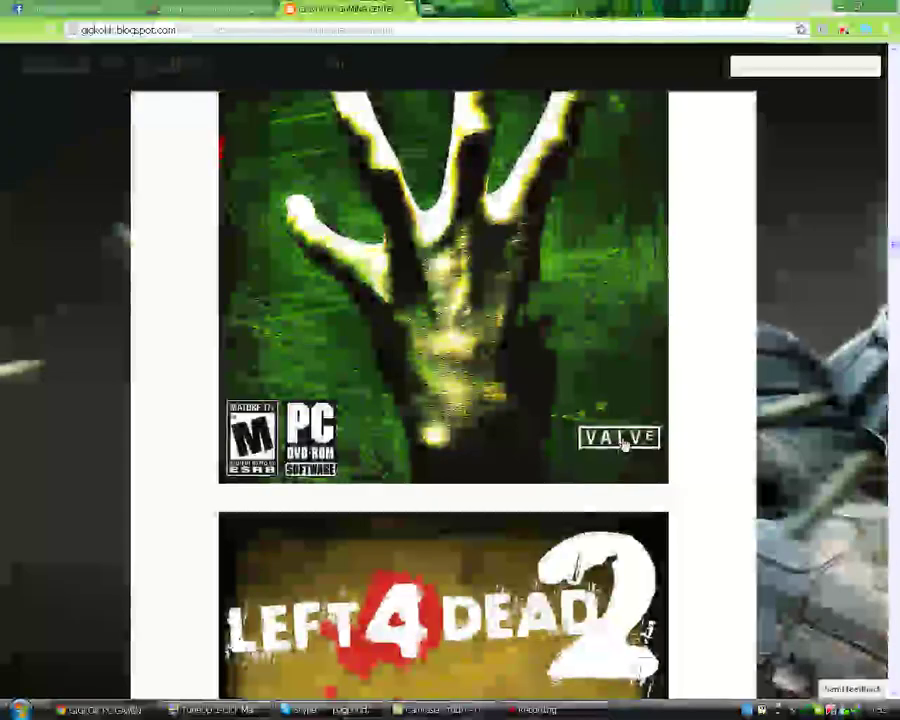
{"action": "scroll", "coordinate": [624, 444], "scroll_direction": "down", "scroll_amount": 5}
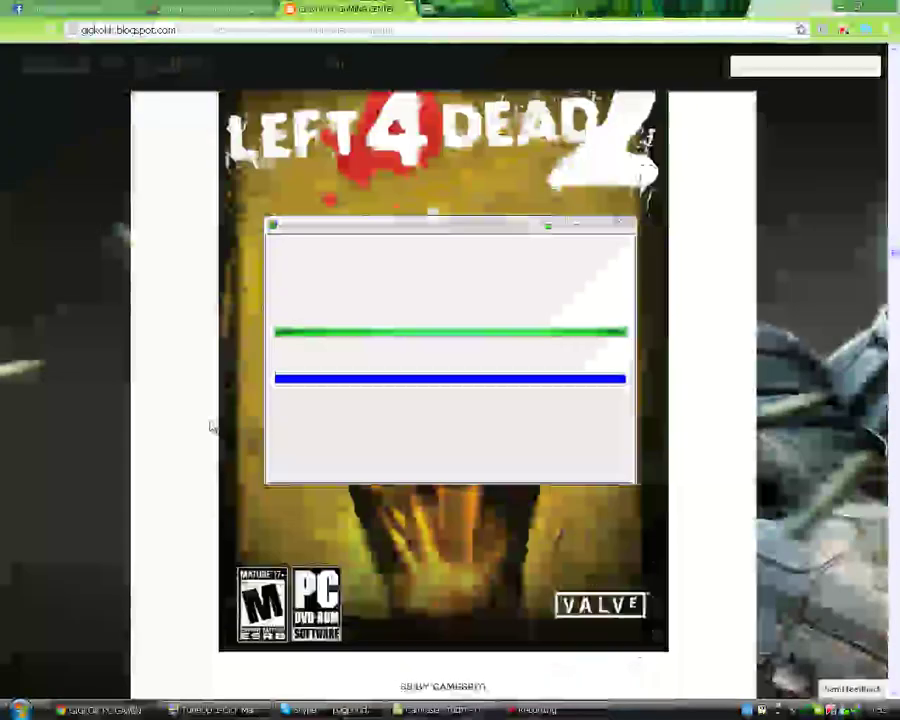
{"action": "scroll", "coordinate": [209, 425], "scroll_direction": "up", "scroll_amount": 1}
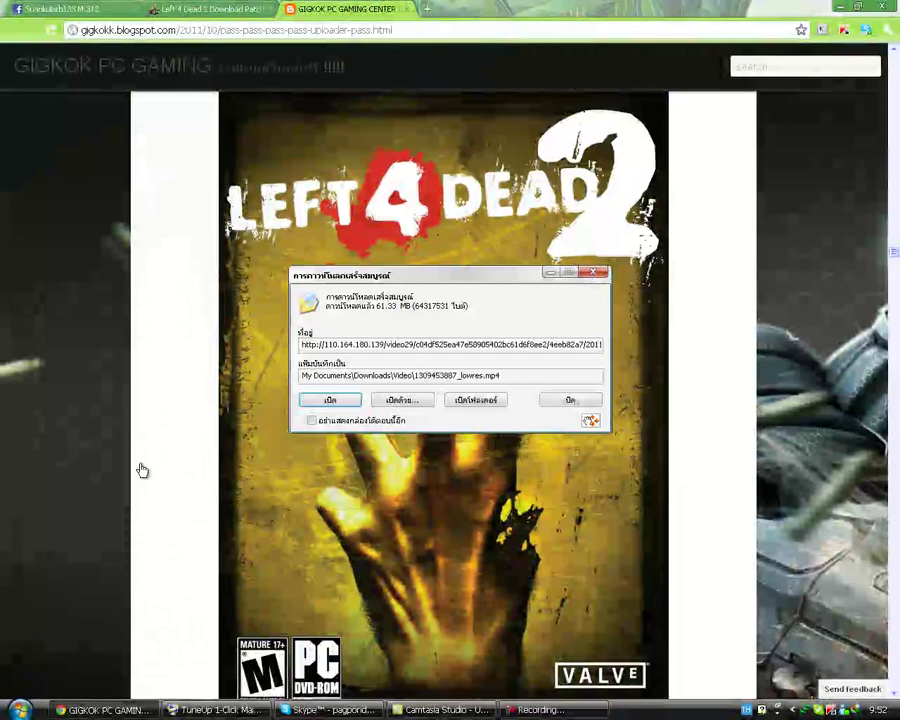
{"action": "left_click", "coordinate": [593, 274]}
{"action": "left_click", "coordinate": [200, 468]}
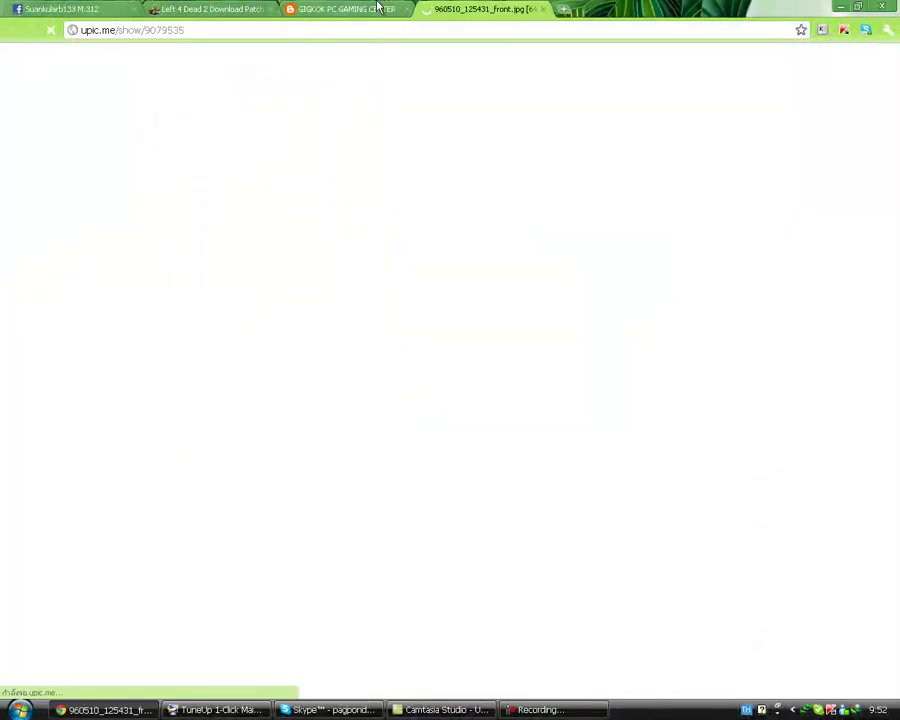
{"action": "left_click", "coordinate": [543, 10]}
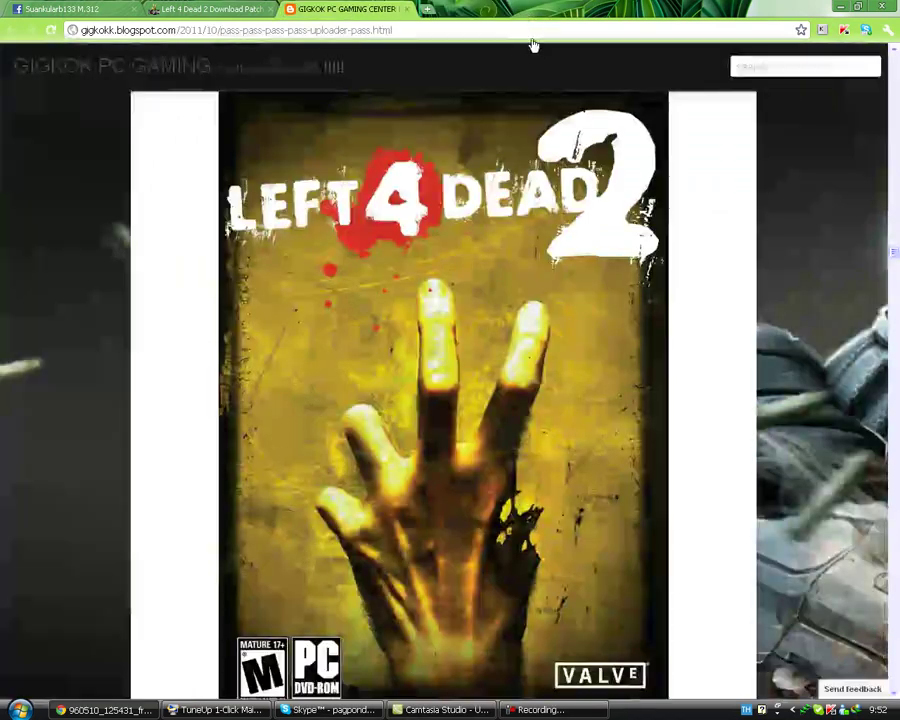
- Examine the LEFT 4 DEAD 2 post's screenshots, trailer, installation instructions, MediaFire parts, pass links and master patch links
{"action": "scroll", "coordinate": [330, 405], "scroll_direction": "down", "scroll_amount": 5}
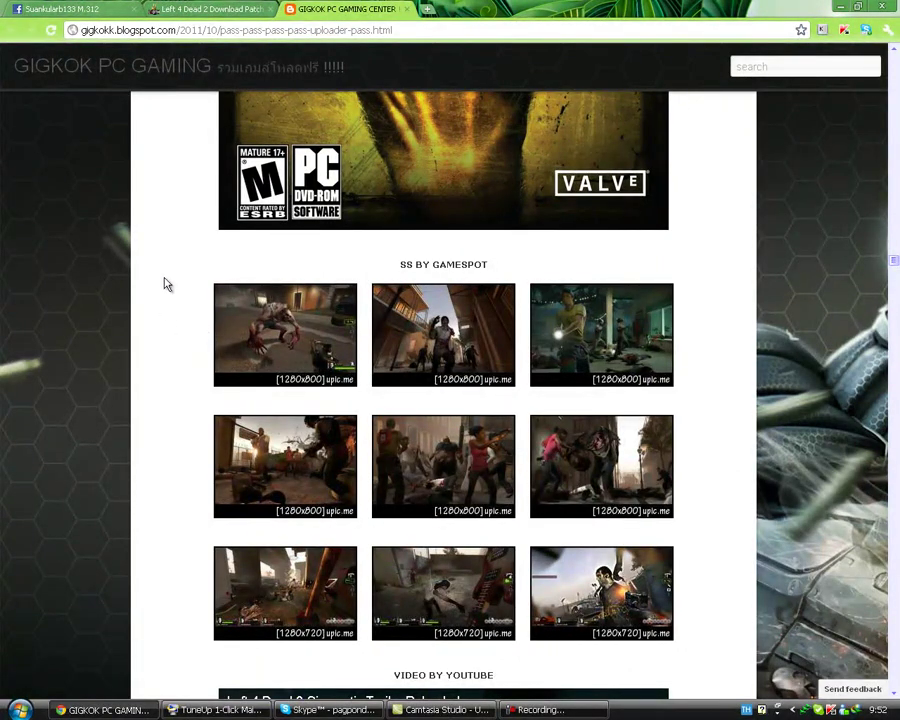
{"action": "scroll", "coordinate": [191, 432], "scroll_direction": "down", "scroll_amount": 7}
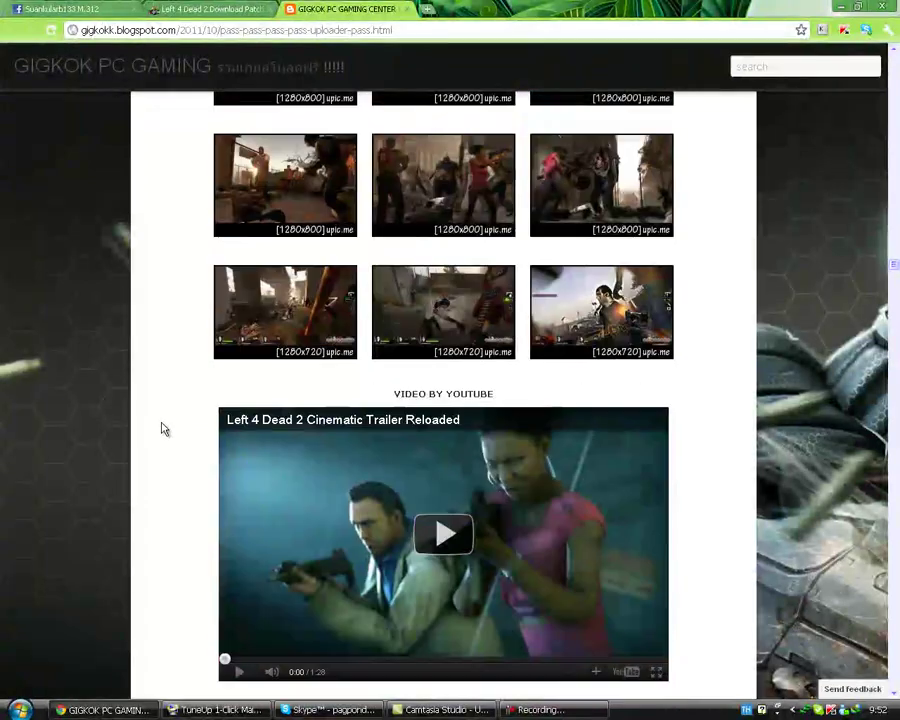
{"action": "scroll", "coordinate": [160, 455], "scroll_direction": "down", "scroll_amount": 5}
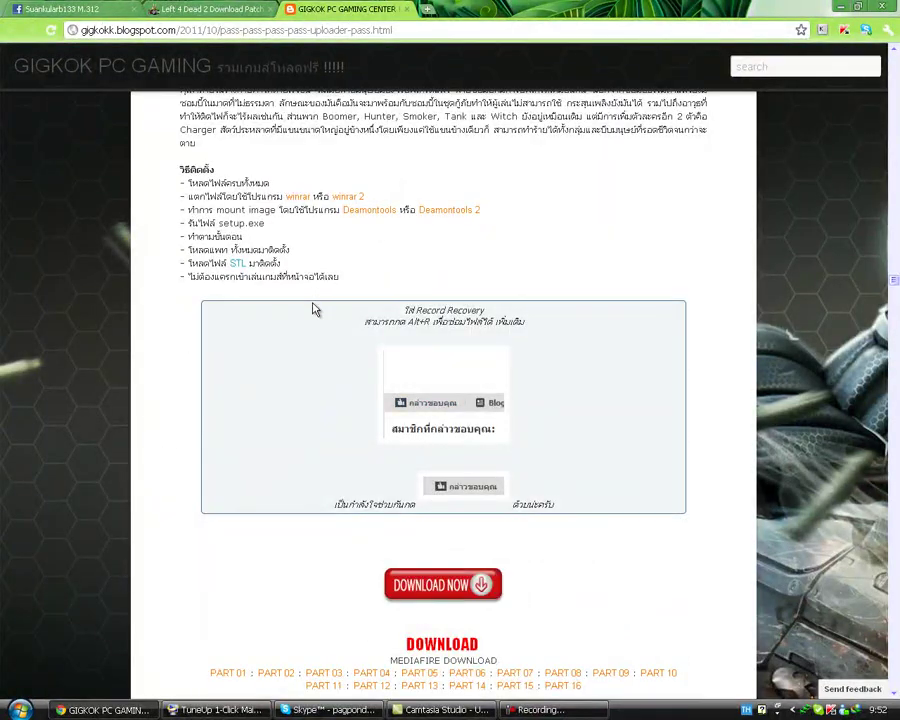
{"action": "scroll", "coordinate": [305, 323], "scroll_direction": "down", "scroll_amount": 3}
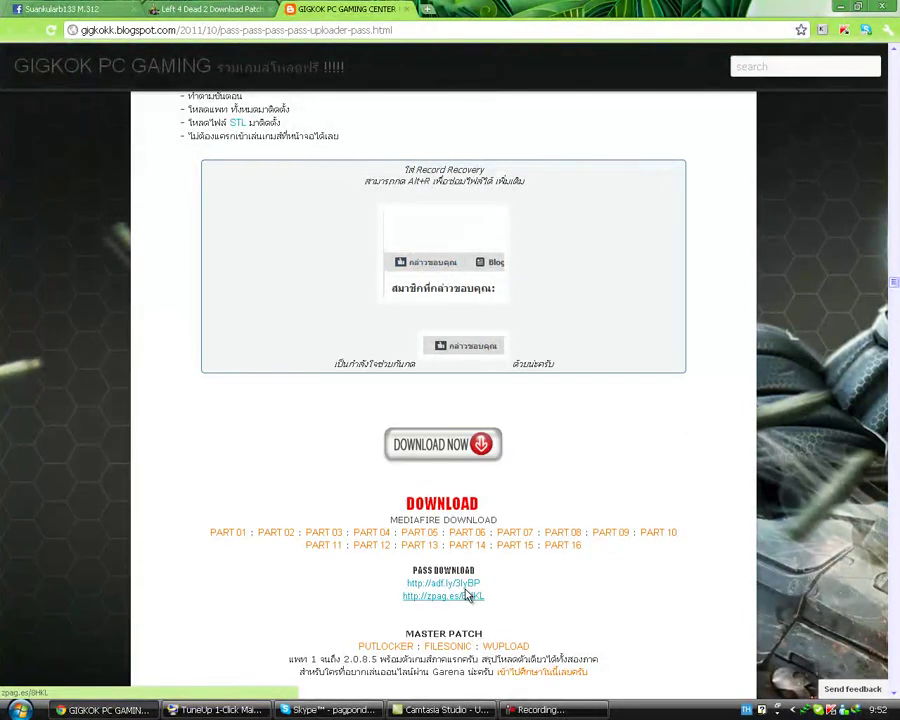
- Switch to Skype and look through the recent conversations for the chat with the download password, closing the download-complete notice
{"action": "left_click", "coordinate": [333, 709]}
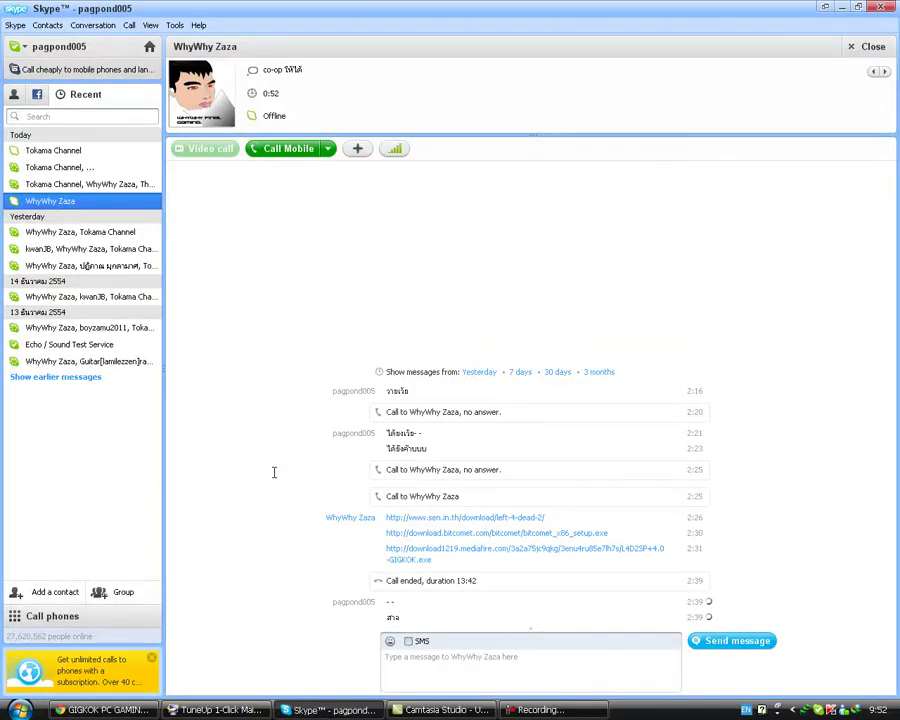
{"action": "left_click", "coordinate": [59, 168]}
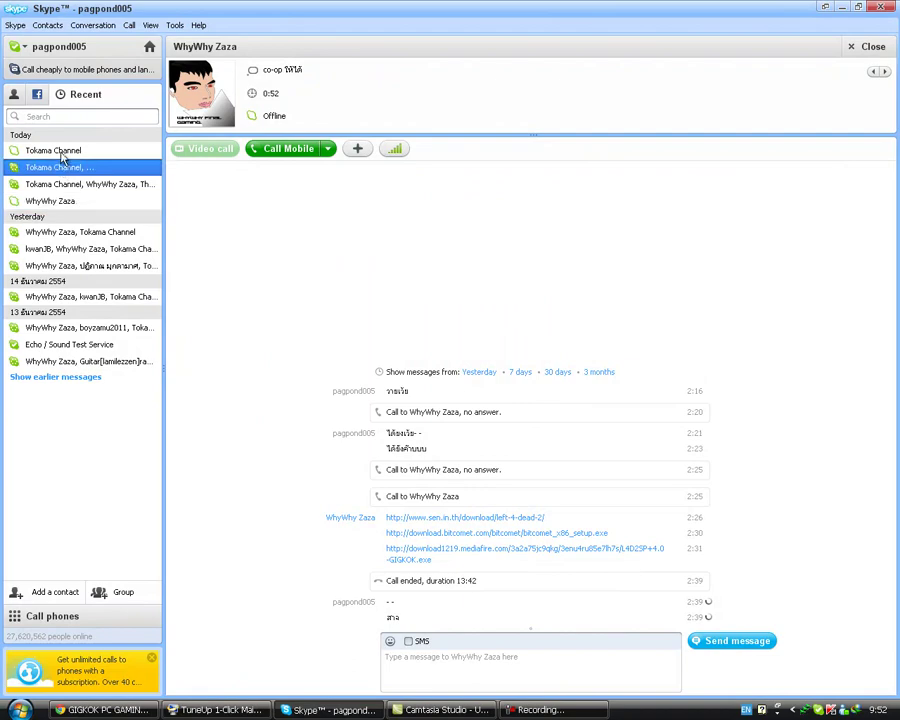
{"action": "left_click", "coordinate": [62, 152]}
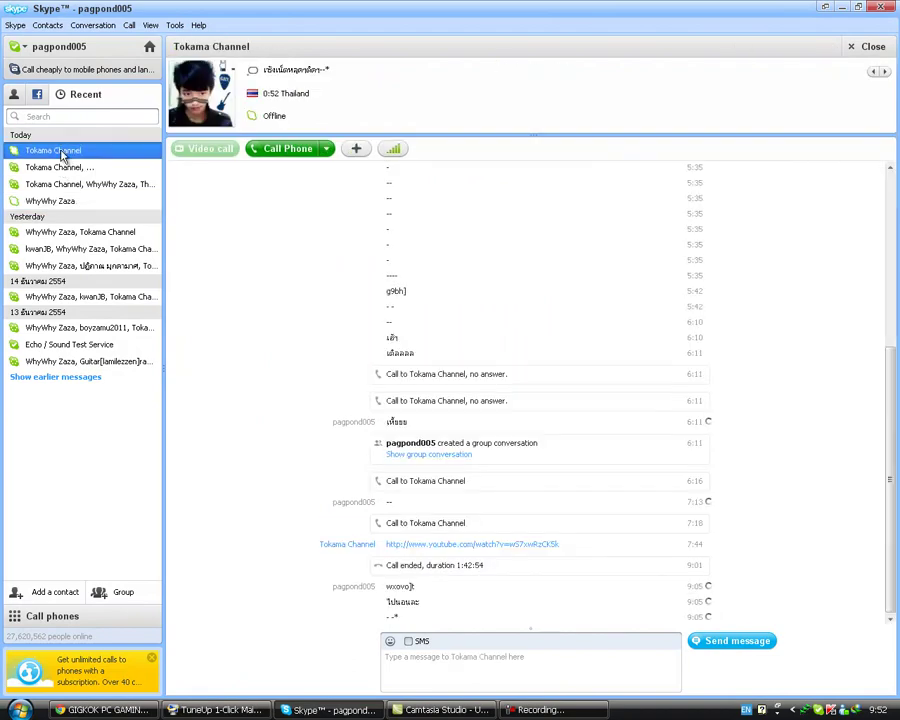
{"action": "left_click", "coordinate": [72, 184]}
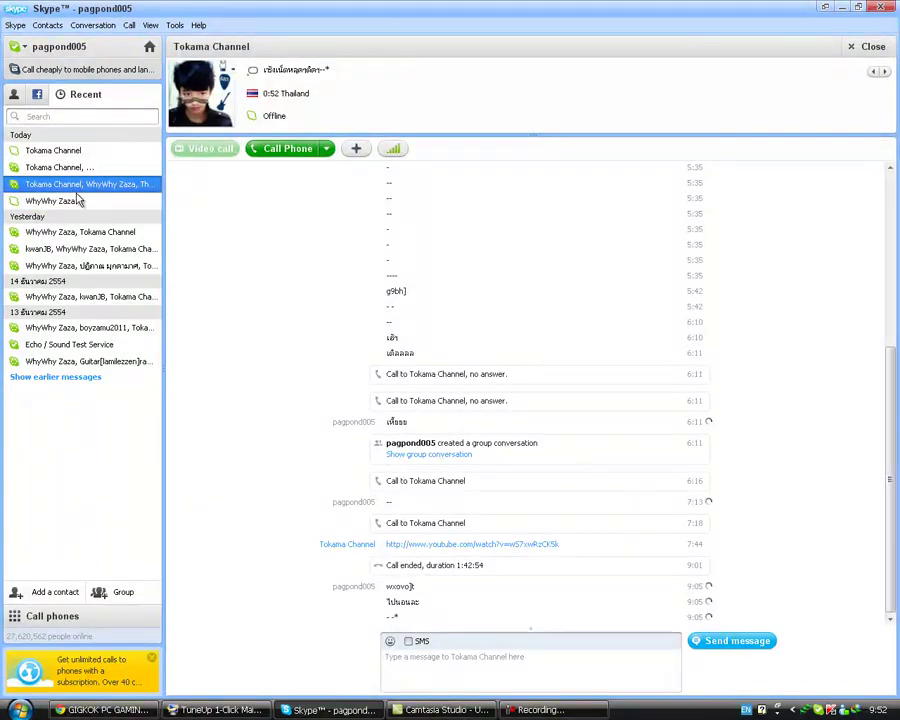
{"action": "left_click", "coordinate": [80, 203]}
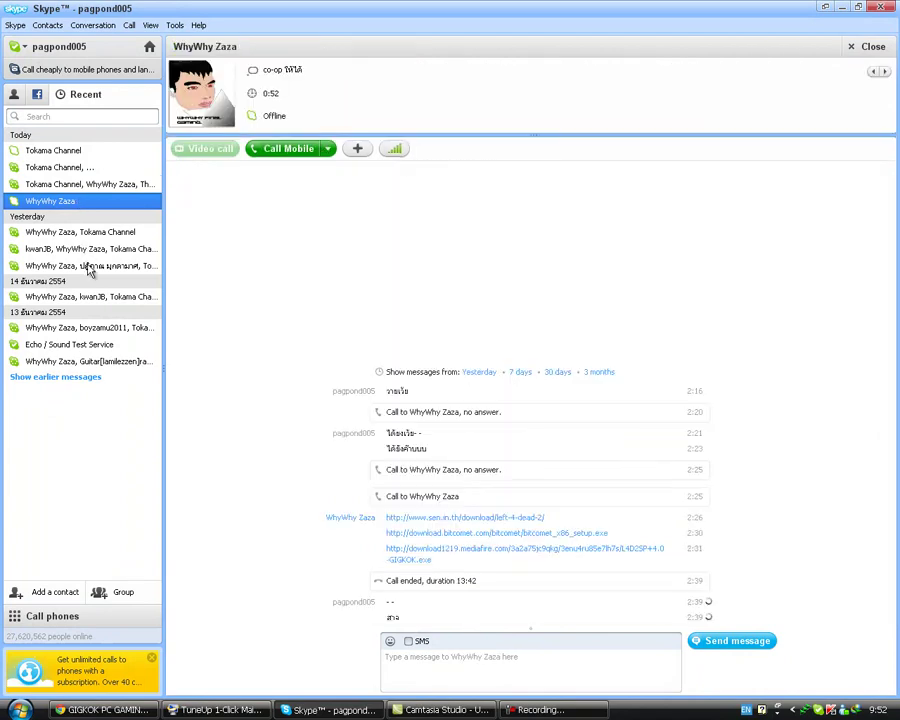
{"action": "left_click", "coordinate": [93, 266]}
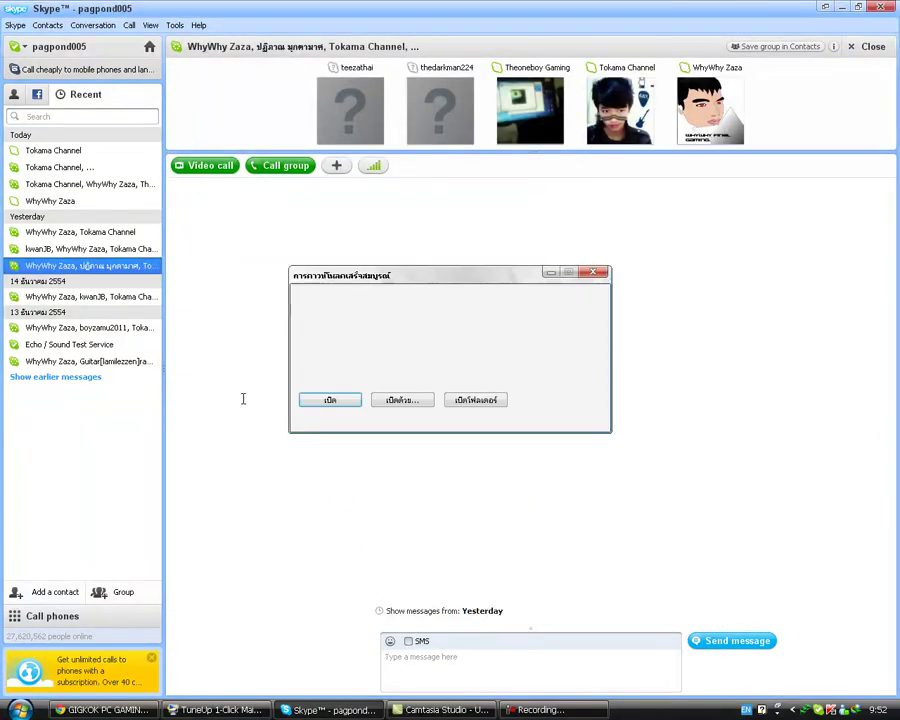
{"action": "left_click", "coordinate": [595, 272]}
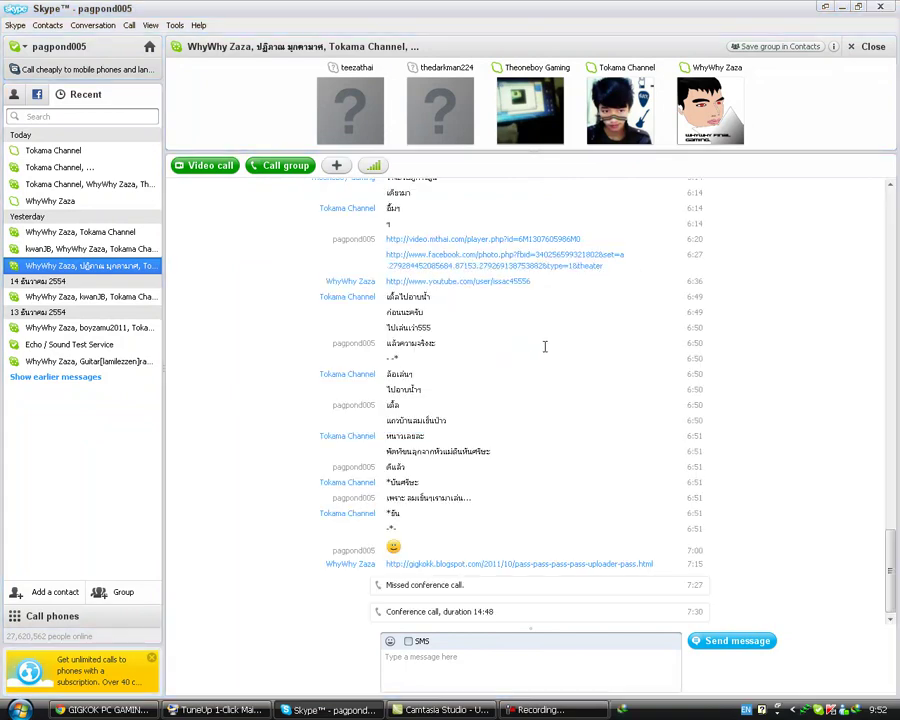
- Open yesterday's three-member group conversation and highlight the archive password sent below the gigkokk.blogspot.com link
{"action": "left_click", "coordinate": [142, 250]}
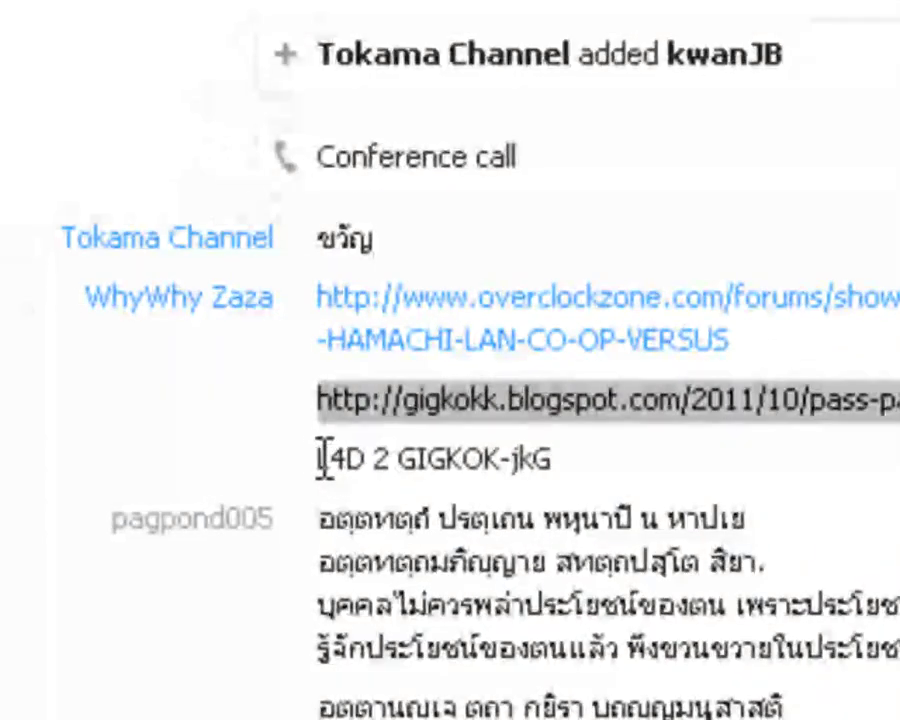
{"action": "left_click_drag", "start_coordinate": [312, 458], "coordinate": [275, 436]}
{"action": "left_click", "coordinate": [586, 458]}
{"action": "left_click", "coordinate": [275, 436]}
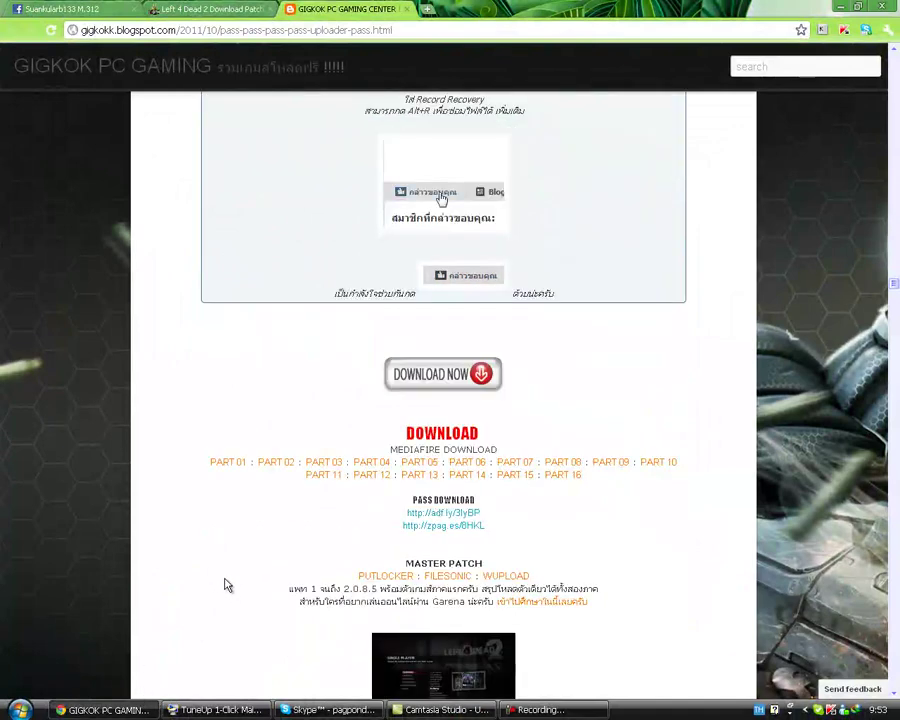
- Minimize Skype to reach the desktop and open the LEFT 4 DEAD 2 BY GIGKOK@JKG folder, moving its window clear of the screen's top edge
{"action": "left_click", "coordinate": [366, 705]}
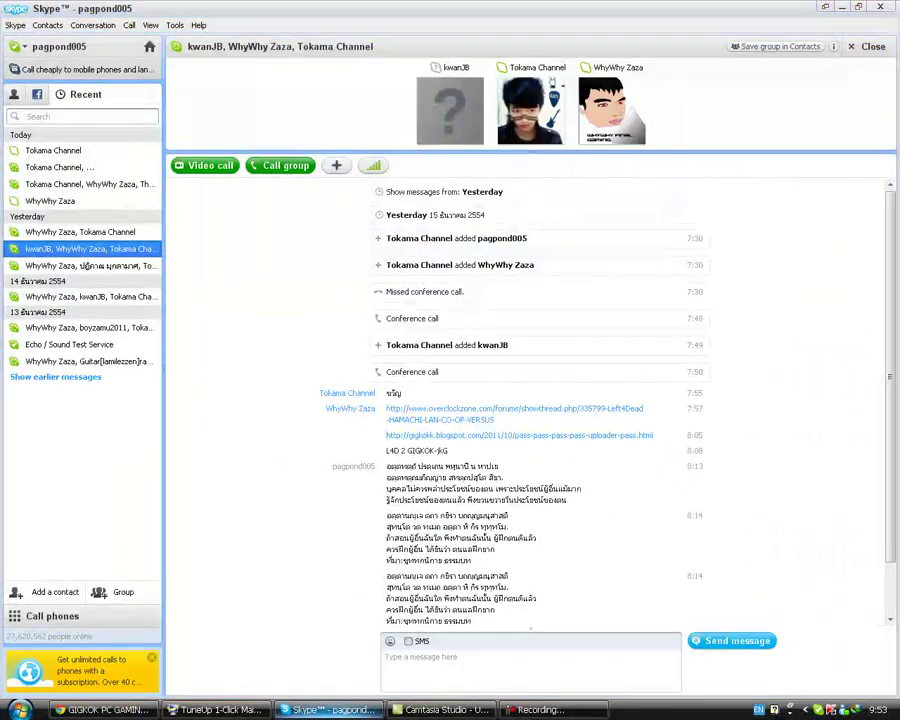
{"action": "left_click", "coordinate": [366, 706]}
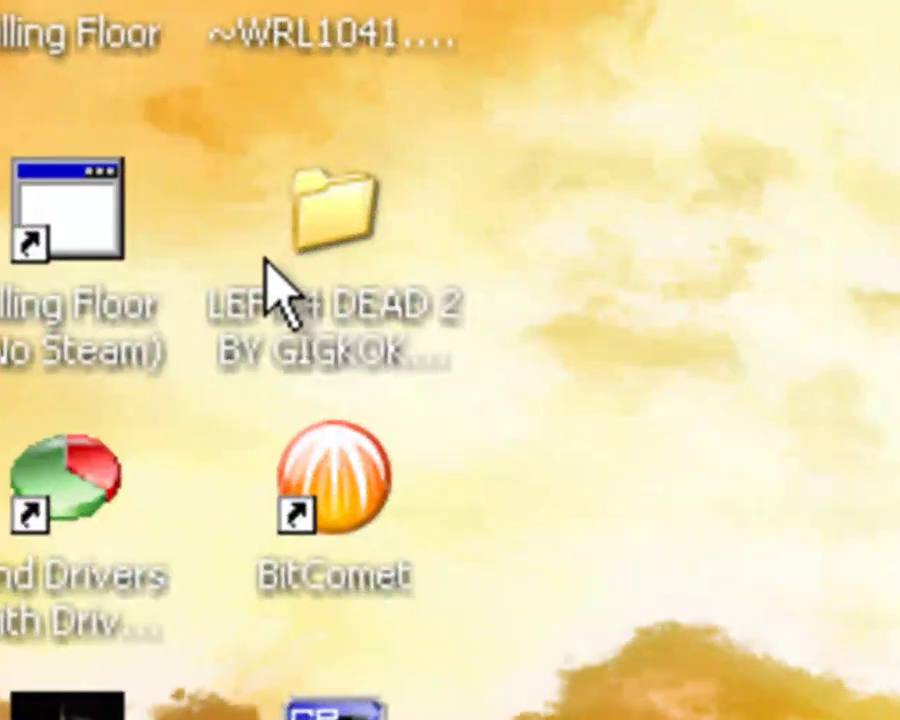
{"action": "left_click", "coordinate": [347, 256]}
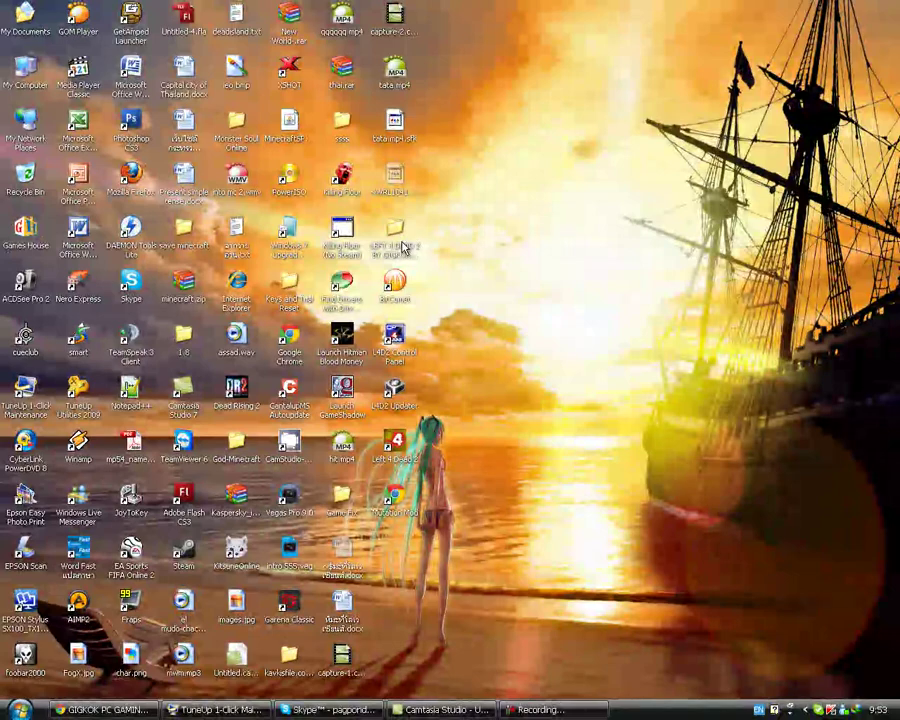
{"action": "double_click", "coordinate": [402, 248]}
{"action": "left_click_drag", "start_coordinate": [406, 34], "coordinate": [488, 56]}
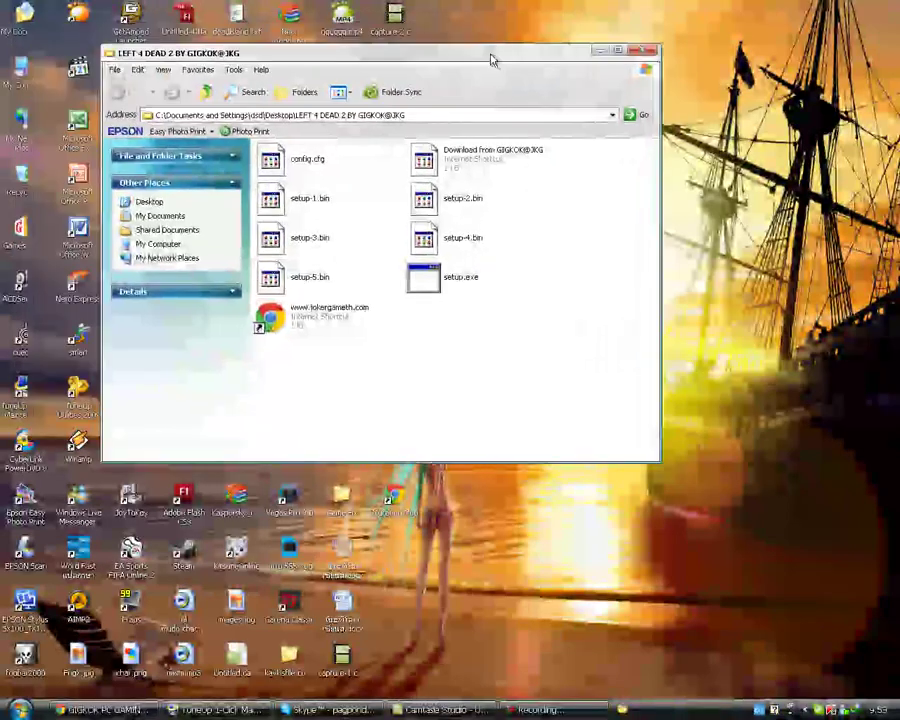
- Examine the extracted files, from setup-1.bin through setup-5.bin and setup.exe, and close the folder
{"action": "left_click_drag", "start_coordinate": [503, 336], "coordinate": [263, 133]}
{"action": "left_click", "coordinate": [500, 330]}
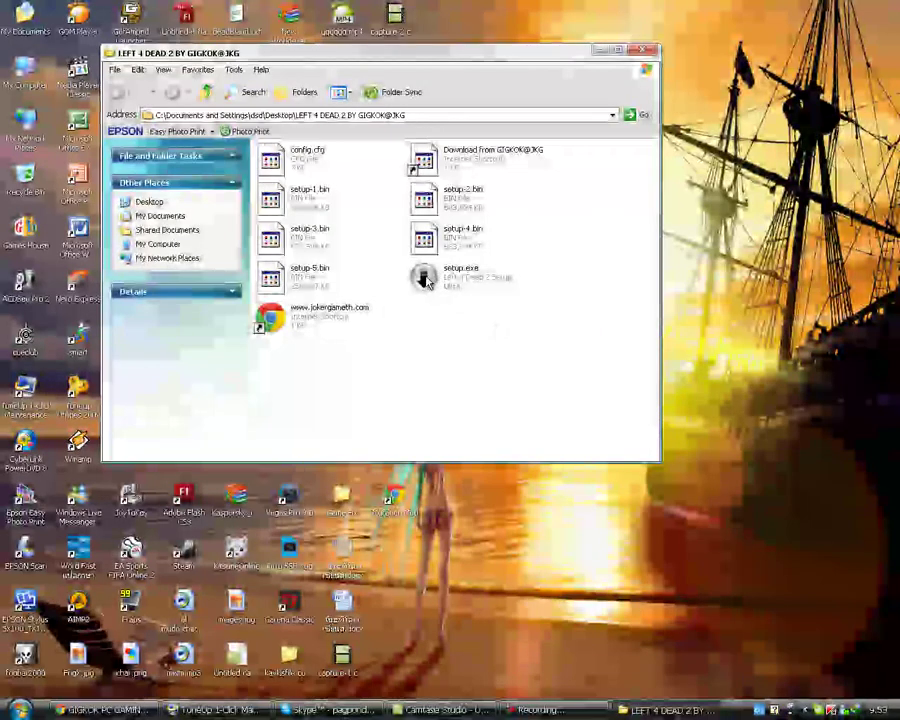
{"action": "mouse_move", "coordinate": [496, 304]}
{"action": "left_mouse_down"}
{"action": "mouse_move", "coordinate": [447, 292]}
{"action": "mouse_move", "coordinate": [526, 301]}
{"action": "mouse_move", "coordinate": [505, 316]}
{"action": "left_mouse_up"}
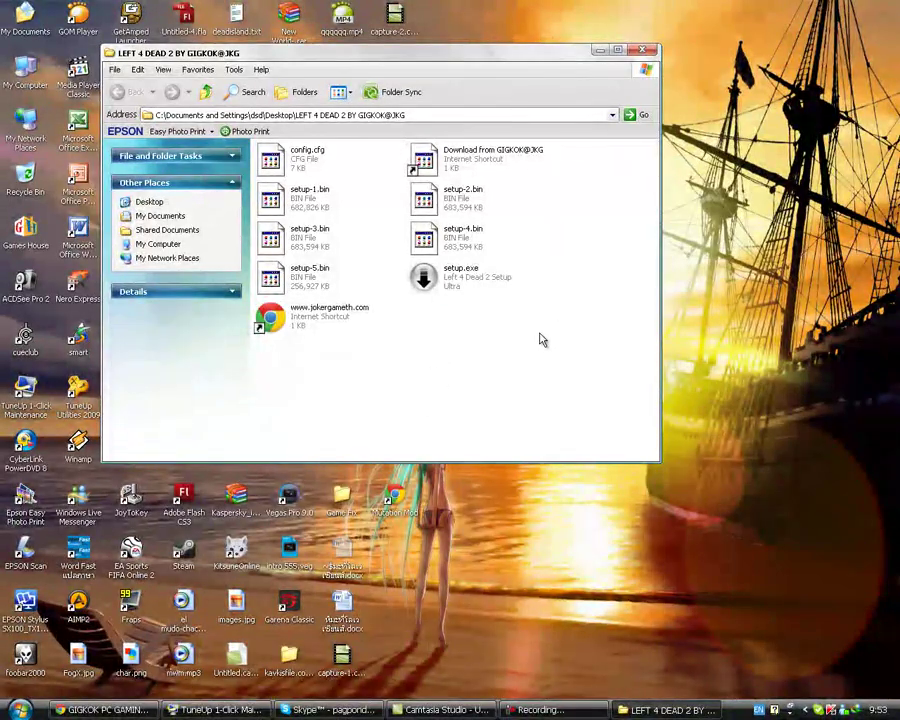
{"action": "left_click_drag", "start_coordinate": [538, 334], "coordinate": [414, 294]}
{"action": "left_click", "coordinate": [505, 370]}
{"action": "left_click", "coordinate": [645, 52]}
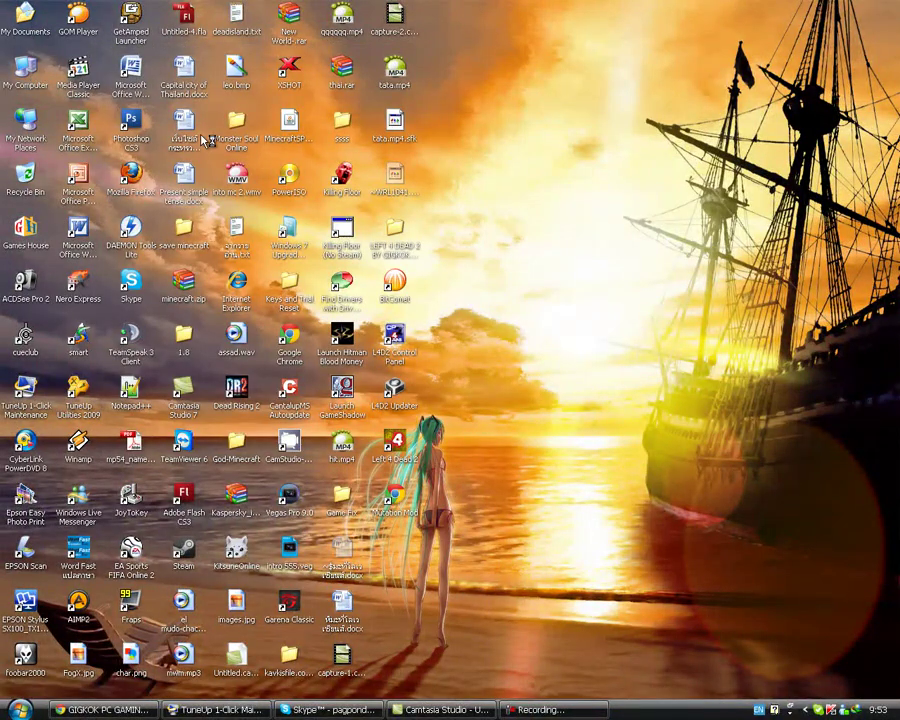
- Open Local Disk (C:) in a new file window, move the window toward the screen's centre and try Game.exe
{"action": "key", "text": "super+e"}
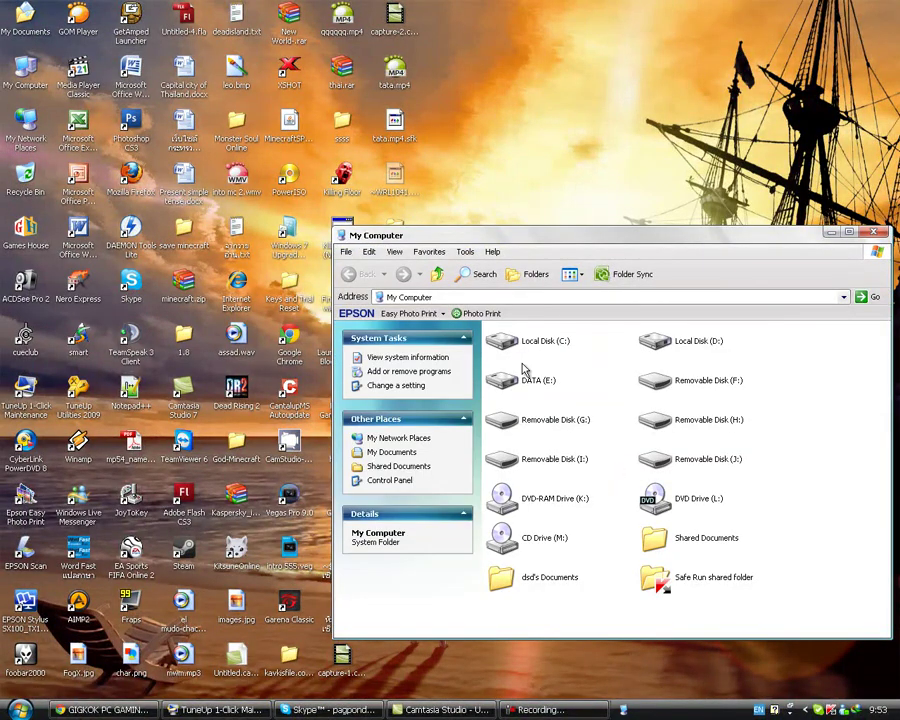
{"action": "left_click", "coordinate": [535, 345]}
{"action": "double_click", "coordinate": [532, 343]}
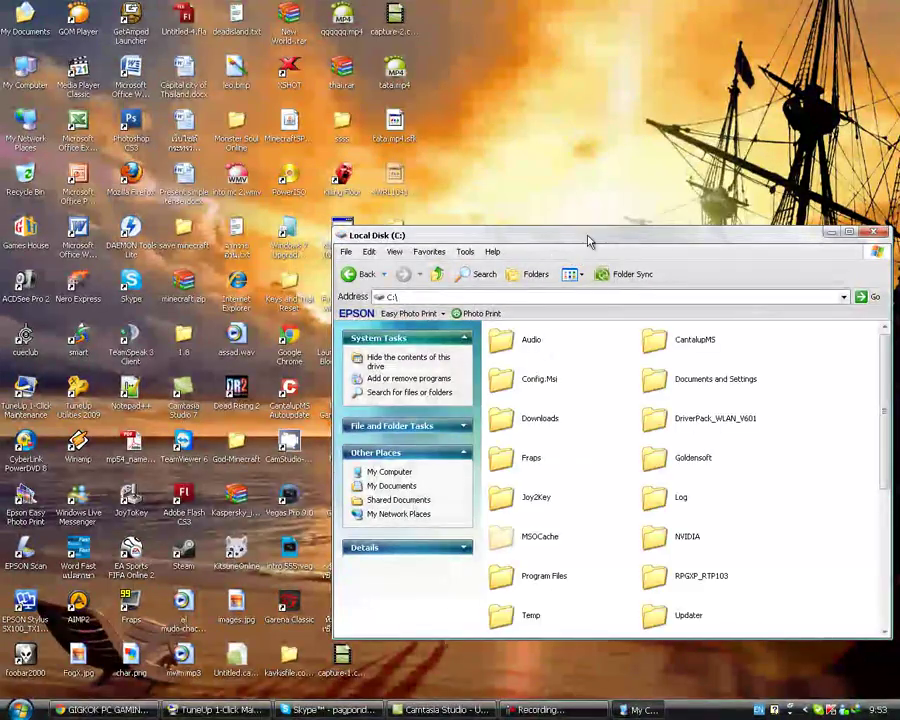
{"action": "left_click_drag", "start_coordinate": [589, 241], "coordinate": [514, 191]}
{"action": "scroll", "coordinate": [575, 398], "scroll_direction": "down", "scroll_amount": 4}
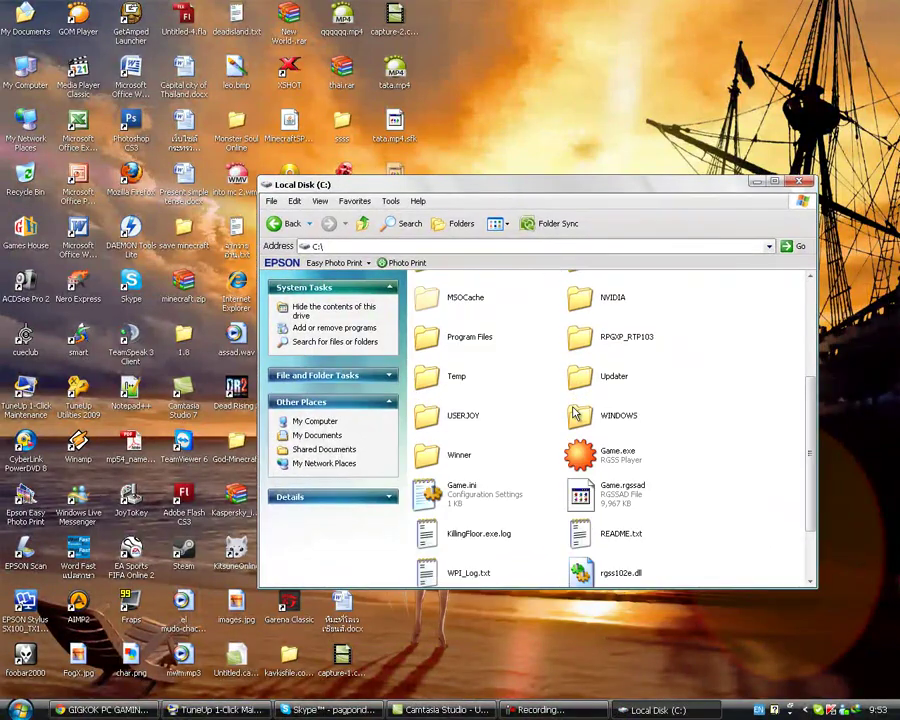
{"action": "double_click", "coordinate": [626, 456]}
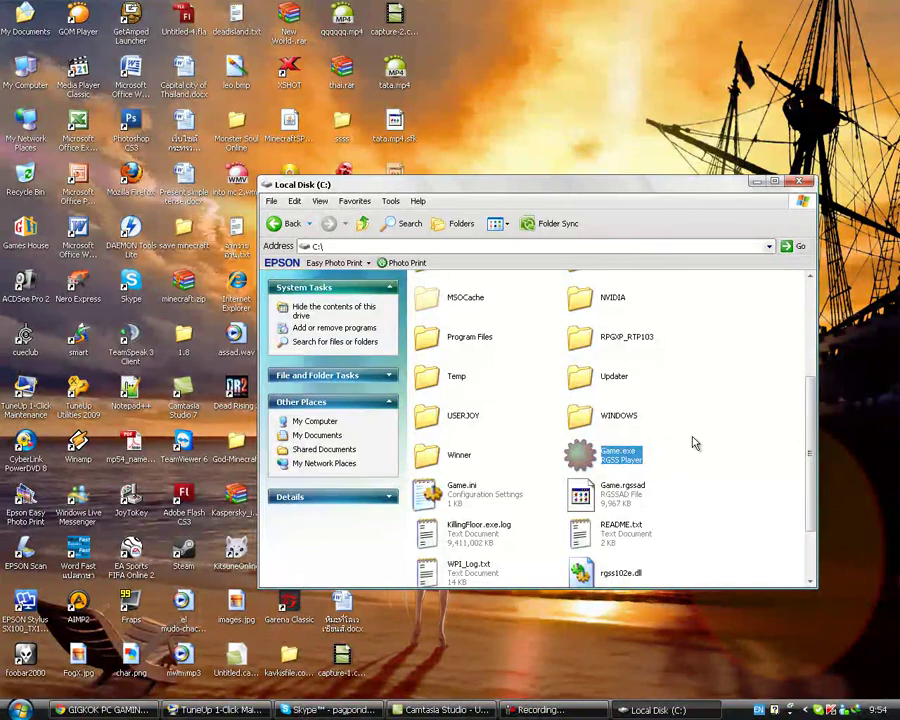
- Open the Left 4 Dead 2 installation folder inside Program Files on drive C
{"action": "scroll", "coordinate": [680, 442], "scroll_direction": "up", "scroll_amount": 4}
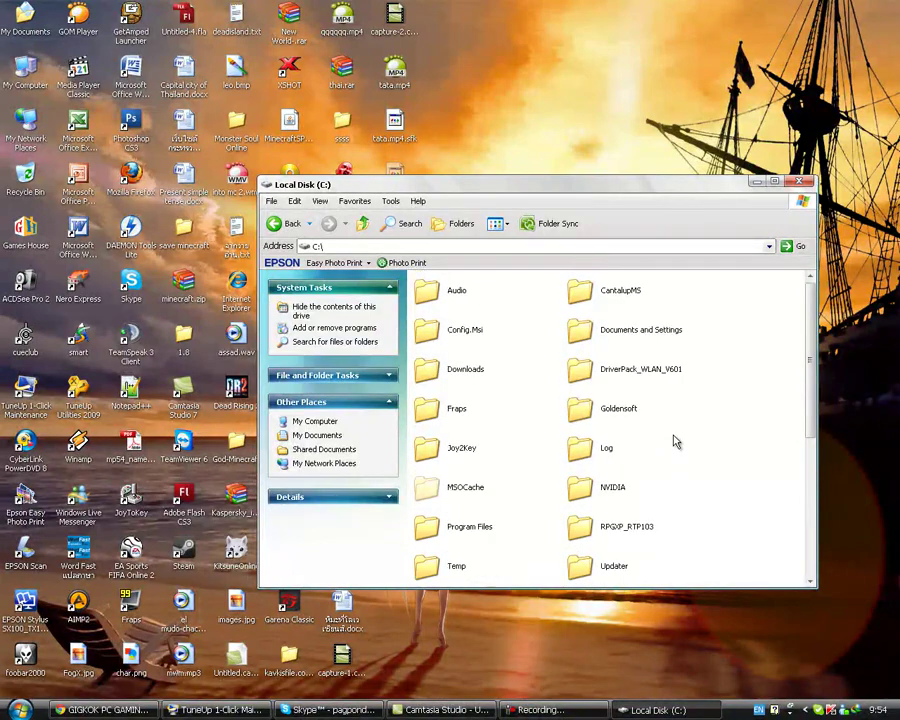
{"action": "double_click", "coordinate": [457, 526]}
{"action": "scroll", "coordinate": [466, 527], "scroll_direction": "down", "scroll_amount": 10}
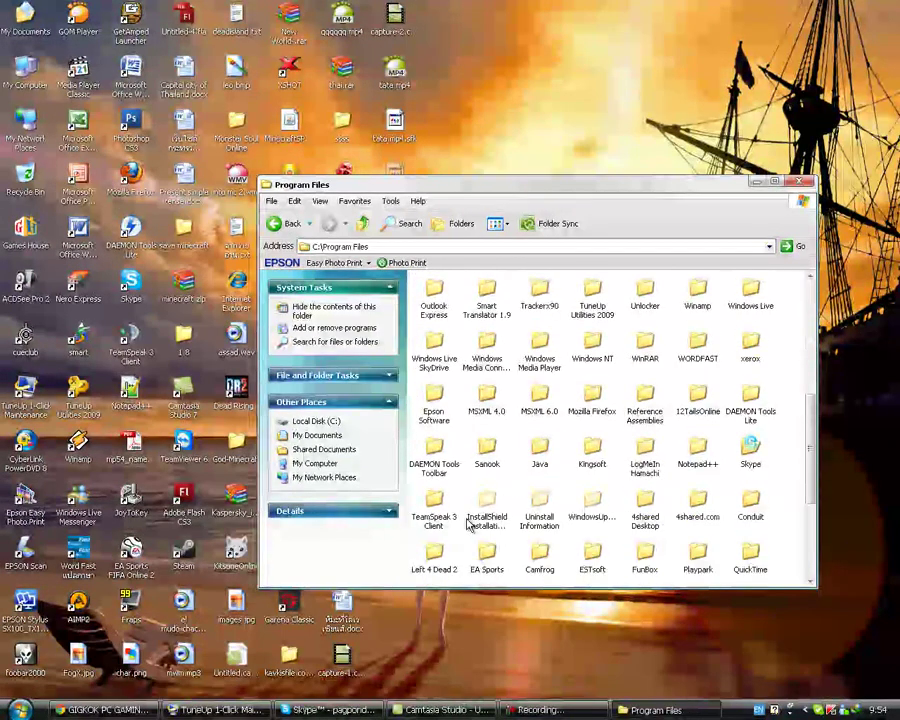
{"action": "scroll", "coordinate": [466, 520], "scroll_direction": "down", "scroll_amount": 2}
{"action": "double_click", "coordinate": [430, 490]}
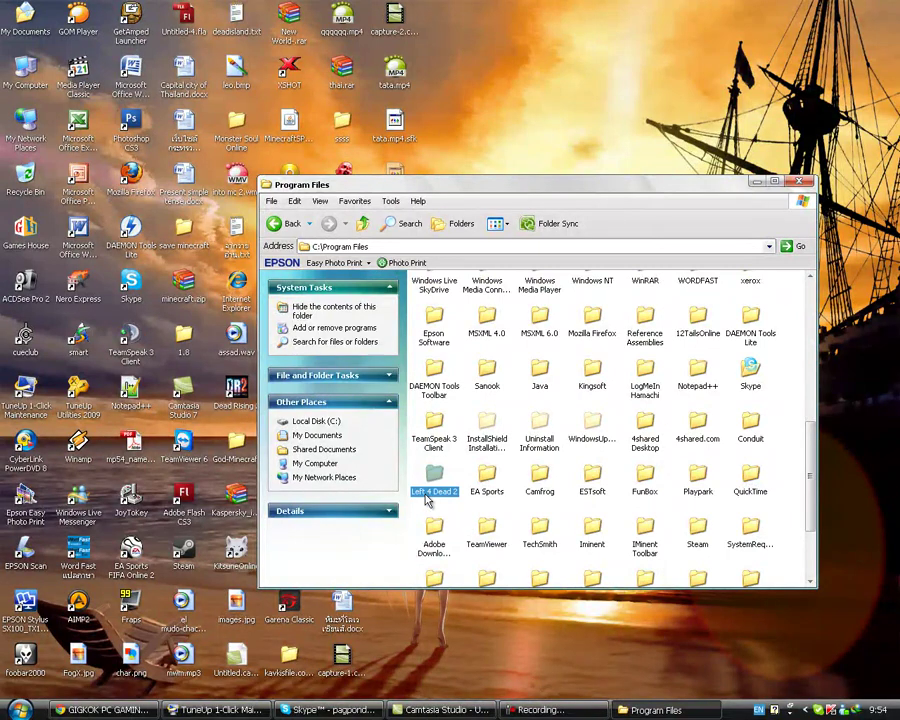
- Examine the subfolders, executables and configuration files in the Left 4 Dead 2 installation folder
{"action": "scroll", "coordinate": [518, 450], "scroll_direction": "down", "scroll_amount": 5}
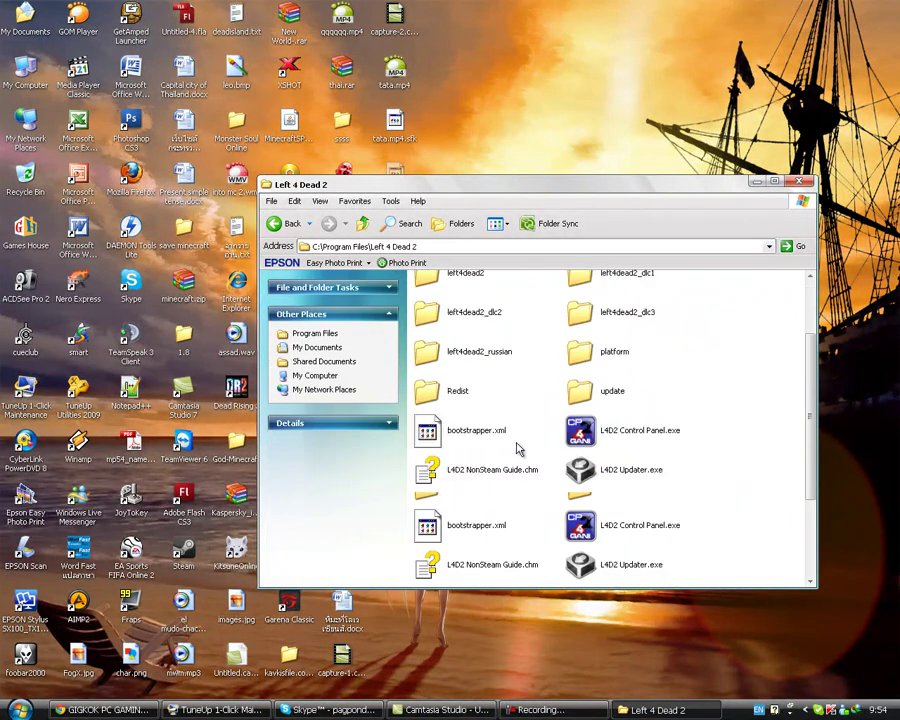
{"action": "scroll", "coordinate": [518, 450], "scroll_direction": "up", "scroll_amount": 3}
{"action": "scroll", "coordinate": [518, 450], "scroll_direction": "down", "scroll_amount": 2}
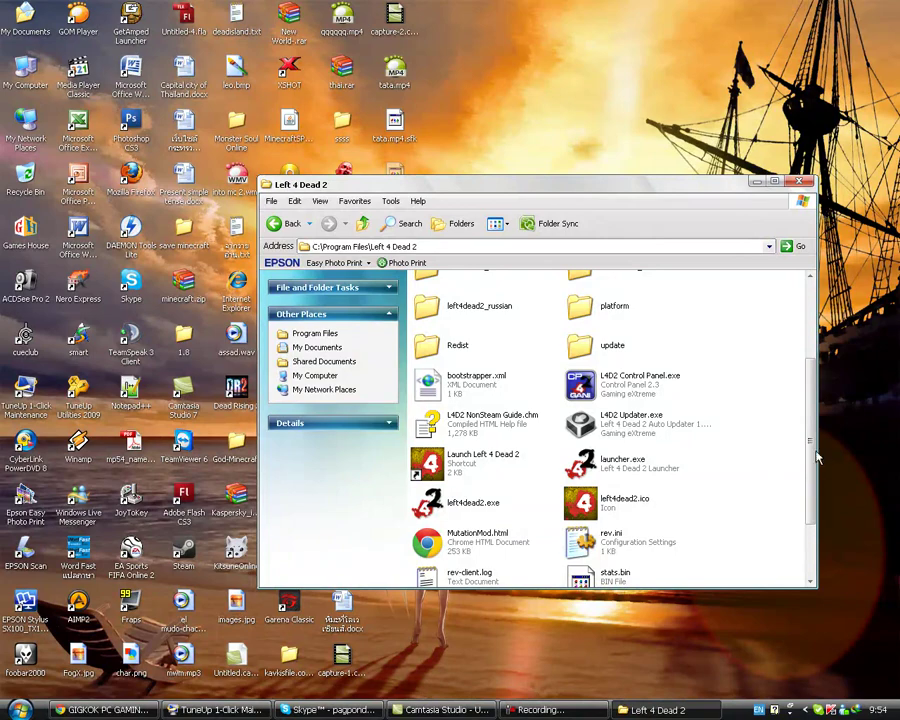
{"action": "scroll", "coordinate": [816, 457], "scroll_direction": "down", "scroll_amount": 2}
{"action": "scroll", "coordinate": [801, 392], "scroll_direction": "up", "scroll_amount": 5}
{"action": "scroll", "coordinate": [727, 390], "scroll_direction": "down", "scroll_amount": 3}
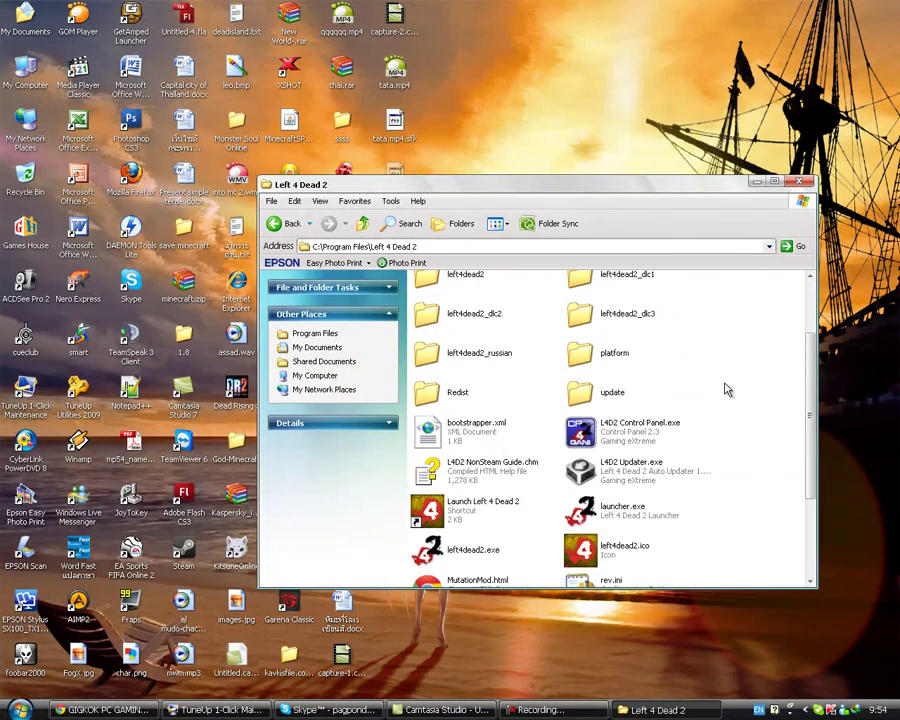
{"action": "scroll", "coordinate": [727, 390], "scroll_direction": "down", "scroll_amount": 3}
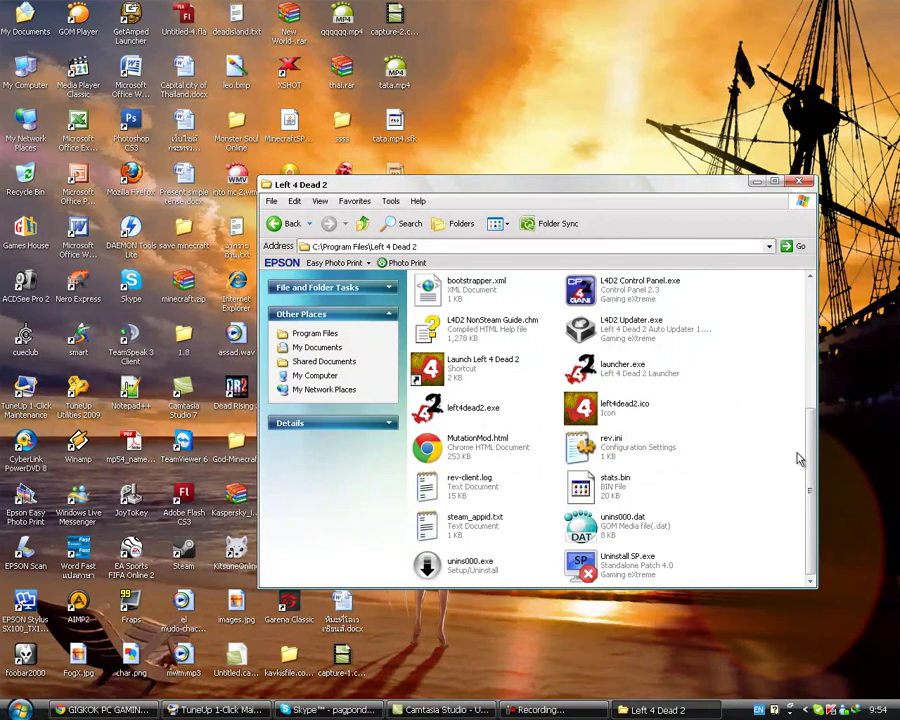
{"action": "scroll", "coordinate": [801, 361], "scroll_direction": "up", "scroll_amount": 5}
{"action": "scroll", "coordinate": [801, 380], "scroll_direction": "down", "scroll_amount": 5}
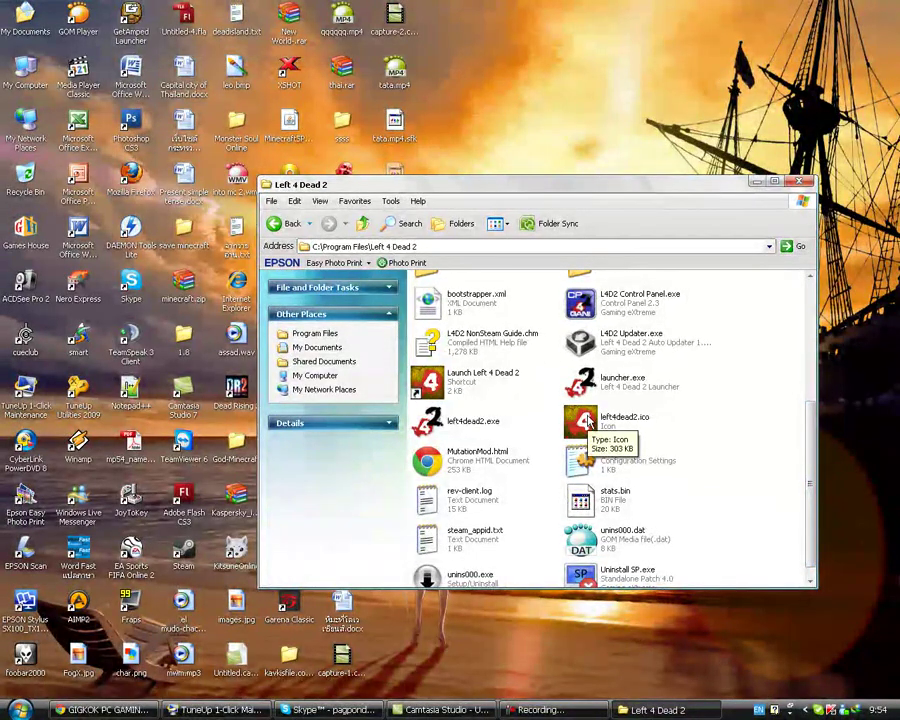
{"action": "scroll", "coordinate": [492, 455], "scroll_direction": "up", "scroll_amount": 2}
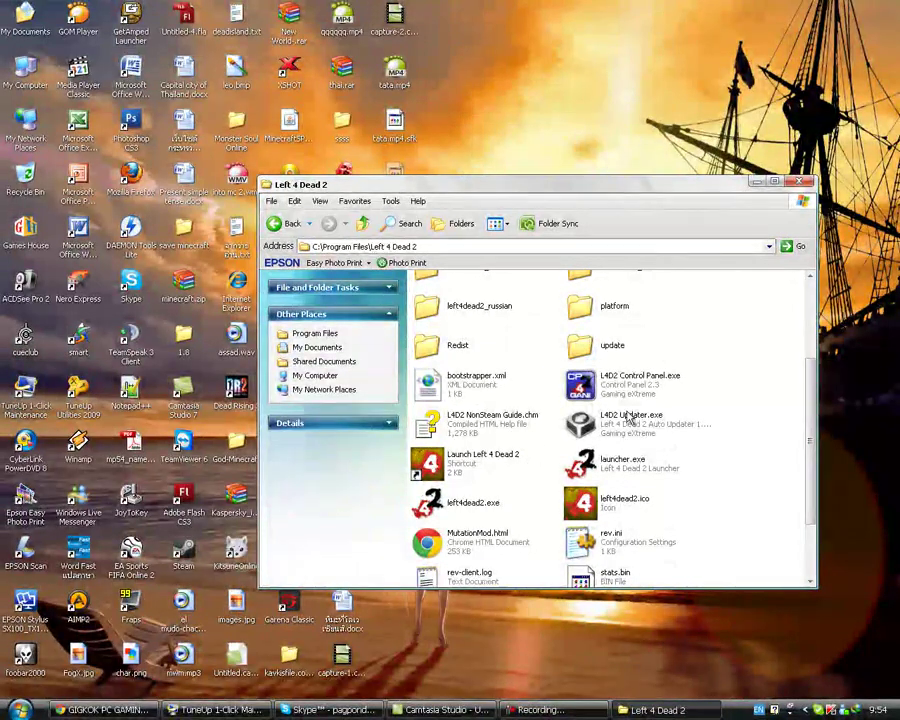
- Review the Left 4 Dead 2 folder's contents to the end of the list and select left4dead2.exe
{"action": "left_click_drag", "start_coordinate": [813, 394], "coordinate": [812, 485]}
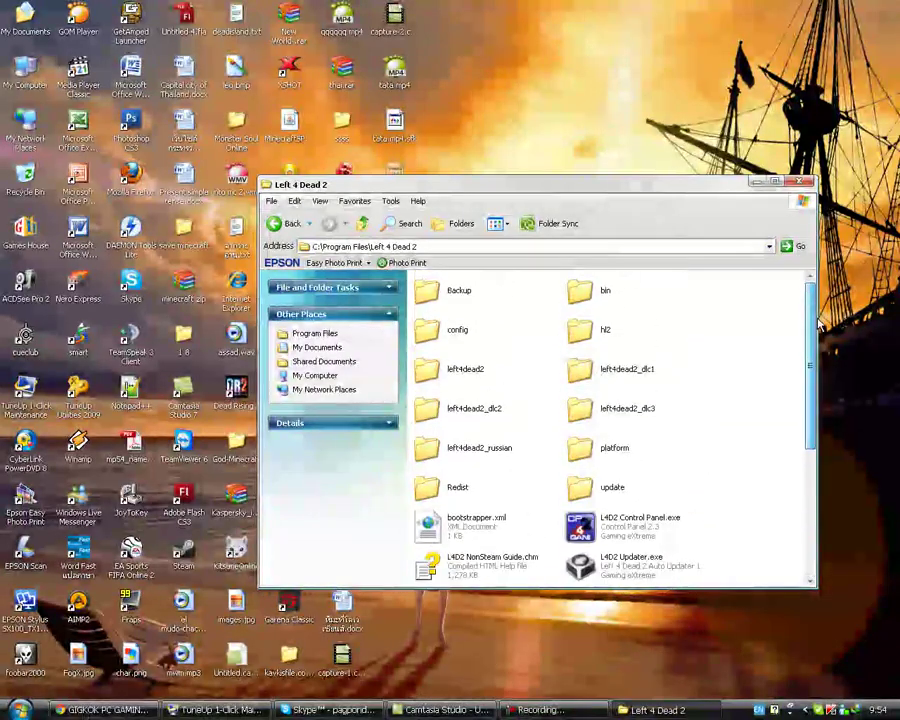
{"action": "left_click_drag", "start_coordinate": [810, 358], "coordinate": [812, 483]}
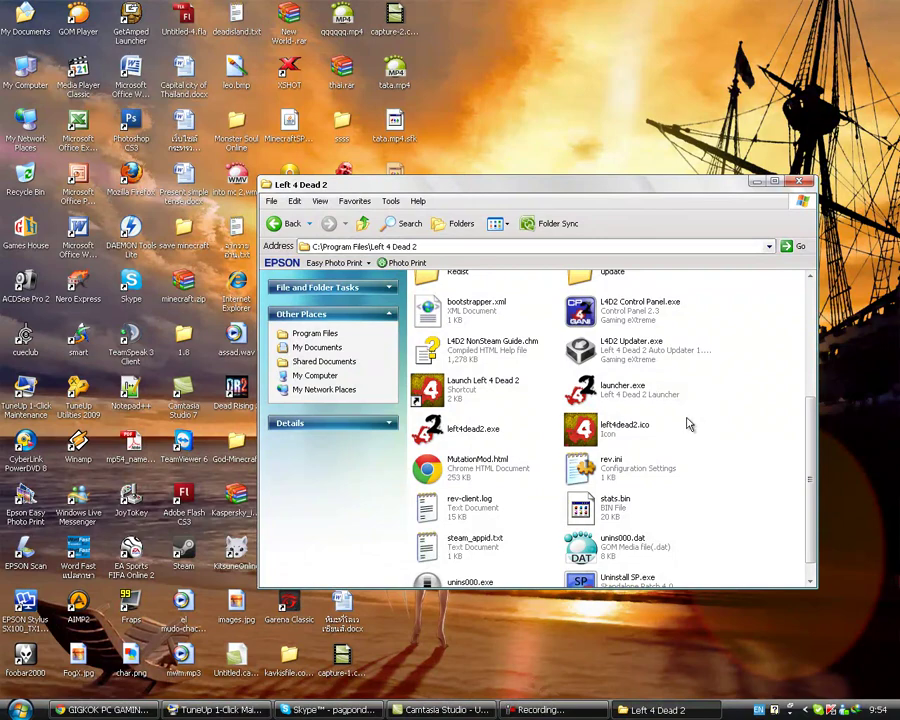
{"action": "scroll", "coordinate": [790, 493], "scroll_direction": "down", "scroll_amount": 1}
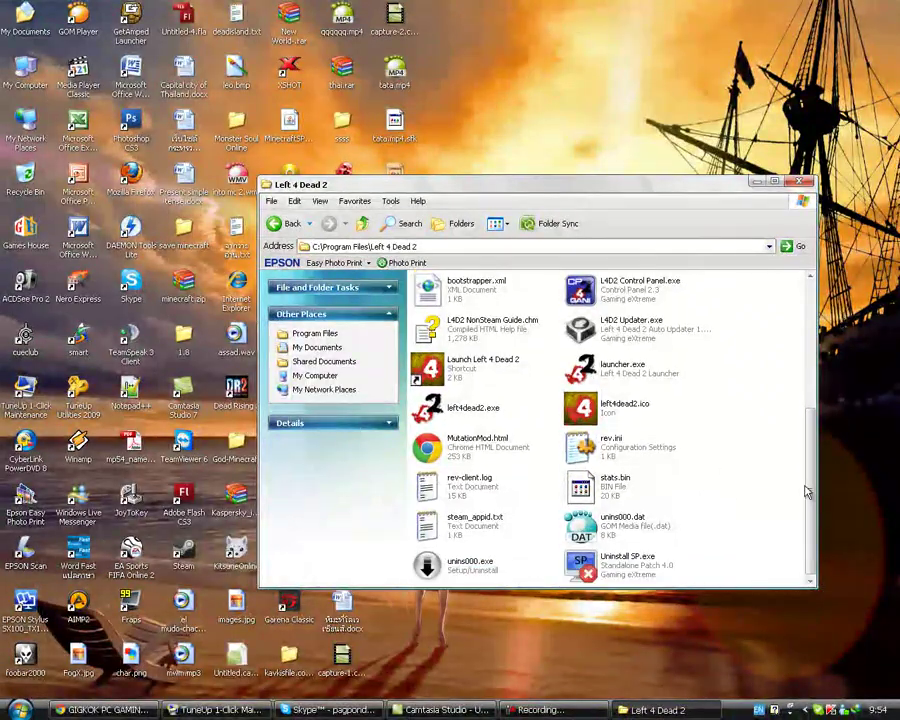
{"action": "left_click_drag", "start_coordinate": [812, 492], "coordinate": [806, 461]}
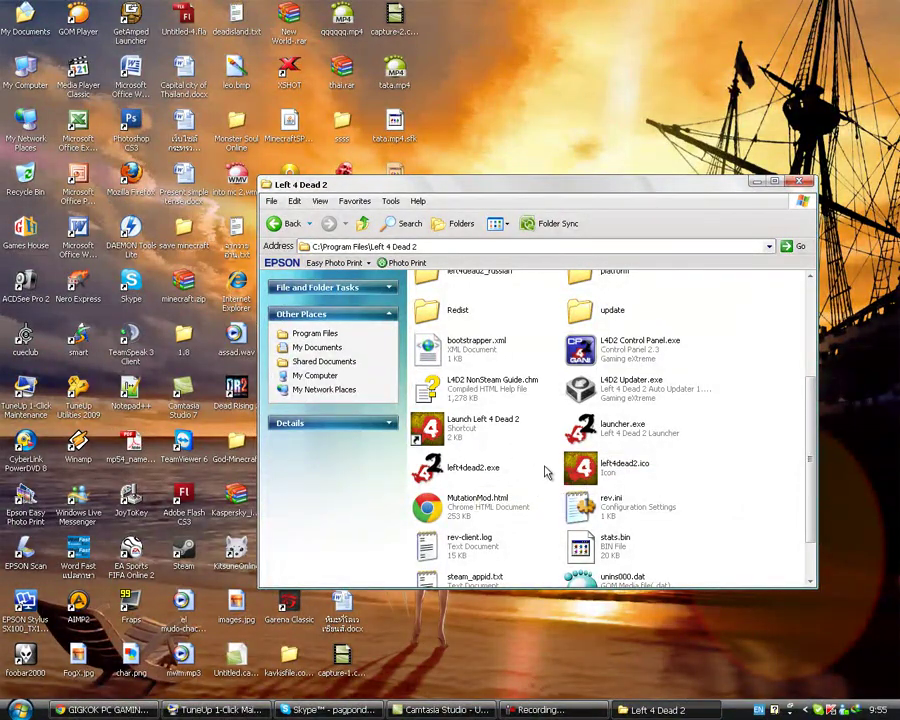
{"action": "scroll", "coordinate": [534, 472], "scroll_direction": "down", "scroll_amount": 2}
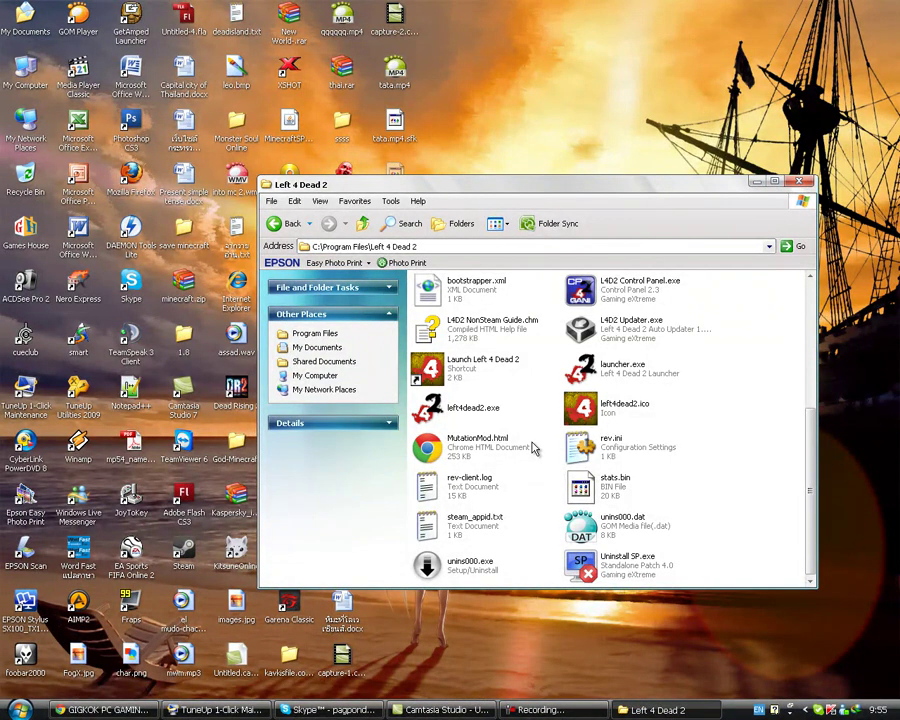
{"action": "left_click_drag", "start_coordinate": [529, 415], "coordinate": [405, 389]}
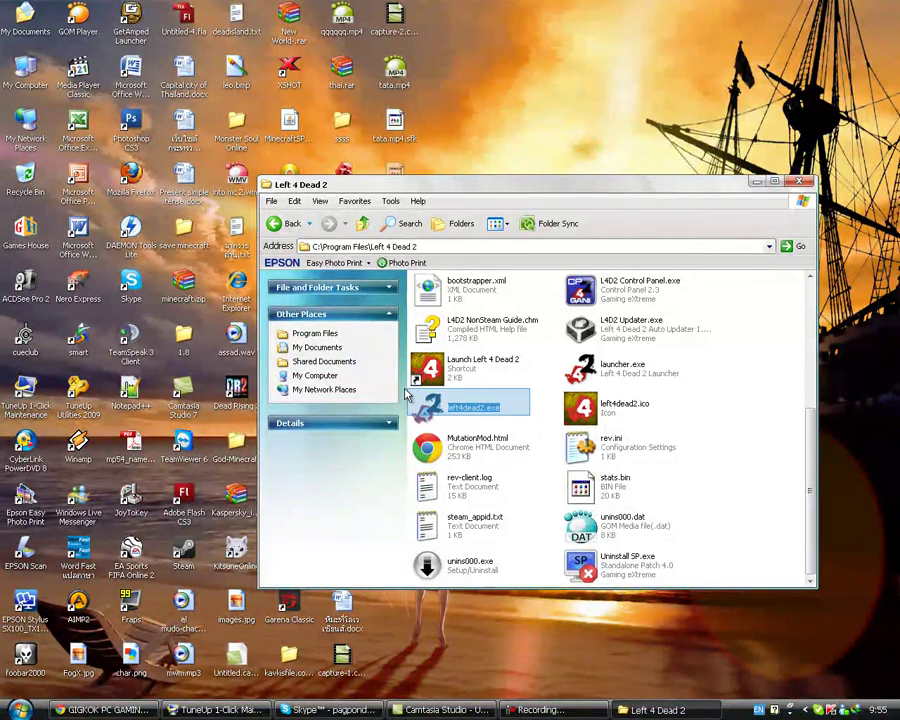
- Highlight left4dead2.exe in the installation folder, clear the selection and close the folder window
{"action": "left_click", "coordinate": [528, 416]}
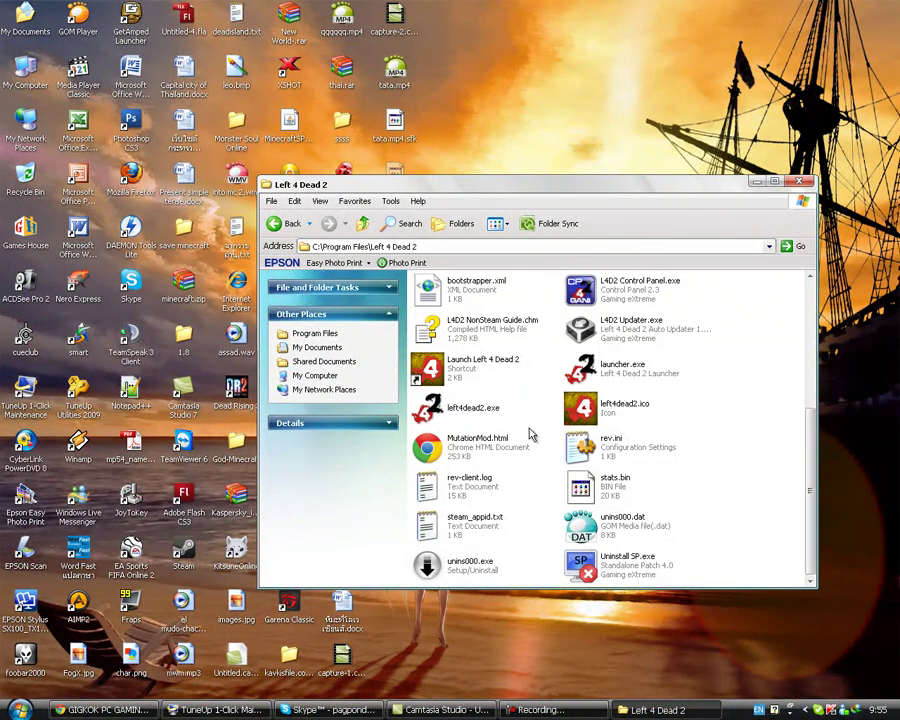
{"action": "left_click_drag", "start_coordinate": [529, 428], "coordinate": [402, 384]}
{"action": "left_click", "coordinate": [532, 410]}
{"action": "left_click", "coordinate": [800, 183]}
- Switch to Chrome, open the sen.in.th Left 4 Dead 2 patch page and highlight the Now Patch version heading
{"action": "left_click", "coordinate": [90, 710]}
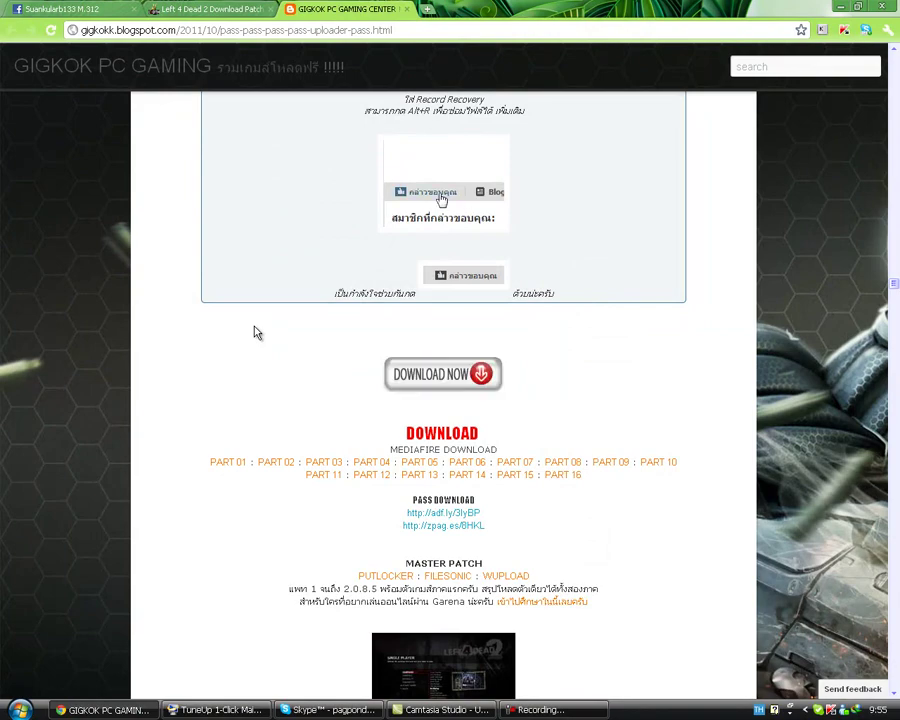
{"action": "left_click", "coordinate": [241, 10]}
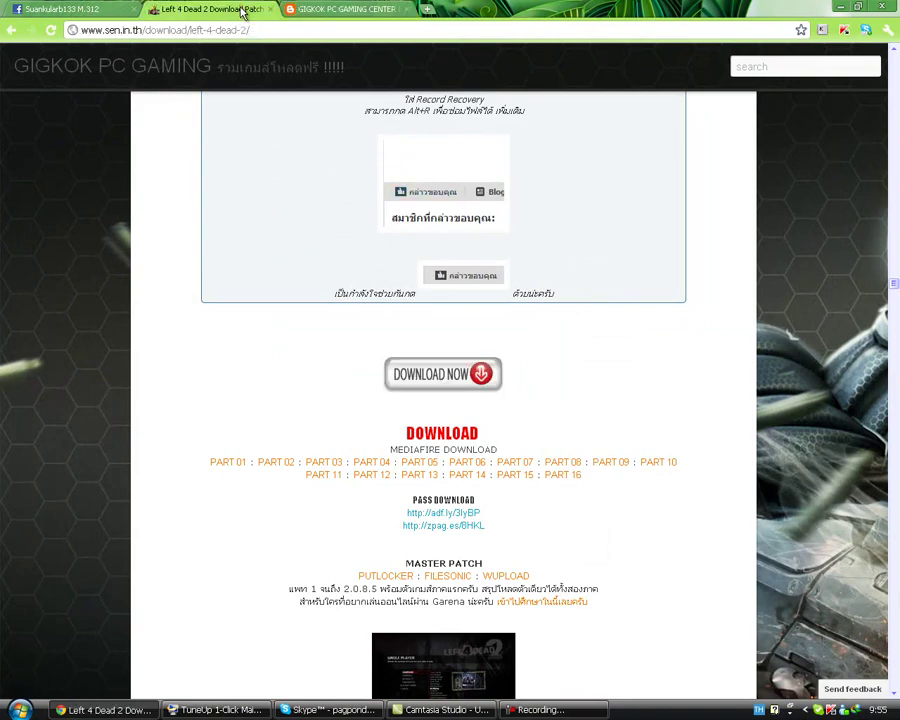
{"action": "scroll", "coordinate": [317, 281], "scroll_direction": "up", "scroll_amount": 2}
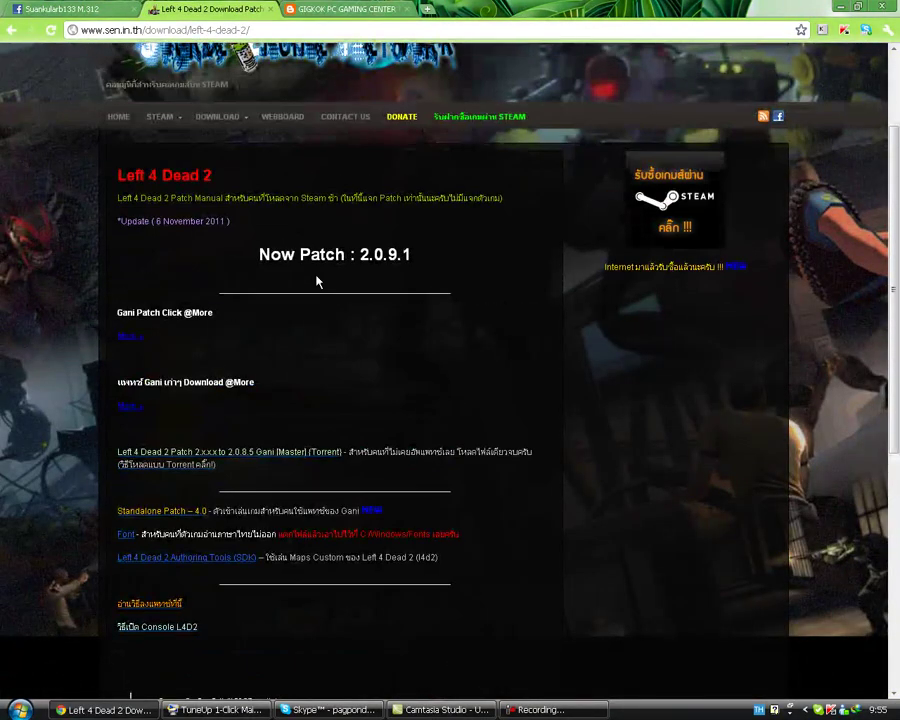
{"action": "scroll", "coordinate": [316, 282], "scroll_direction": "up", "scroll_amount": 3}
{"action": "scroll", "coordinate": [301, 406], "scroll_direction": "down", "scroll_amount": 1}
{"action": "scroll", "coordinate": [301, 406], "scroll_direction": "up", "scroll_amount": 1}
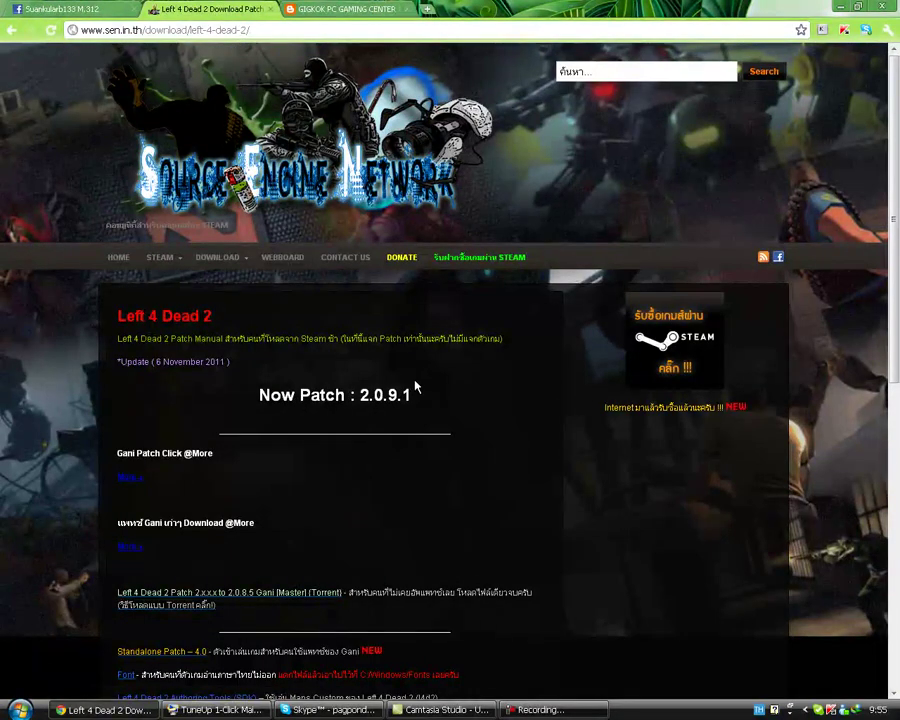
{"action": "scroll", "coordinate": [415, 384], "scroll_direction": "down", "scroll_amount": 1}
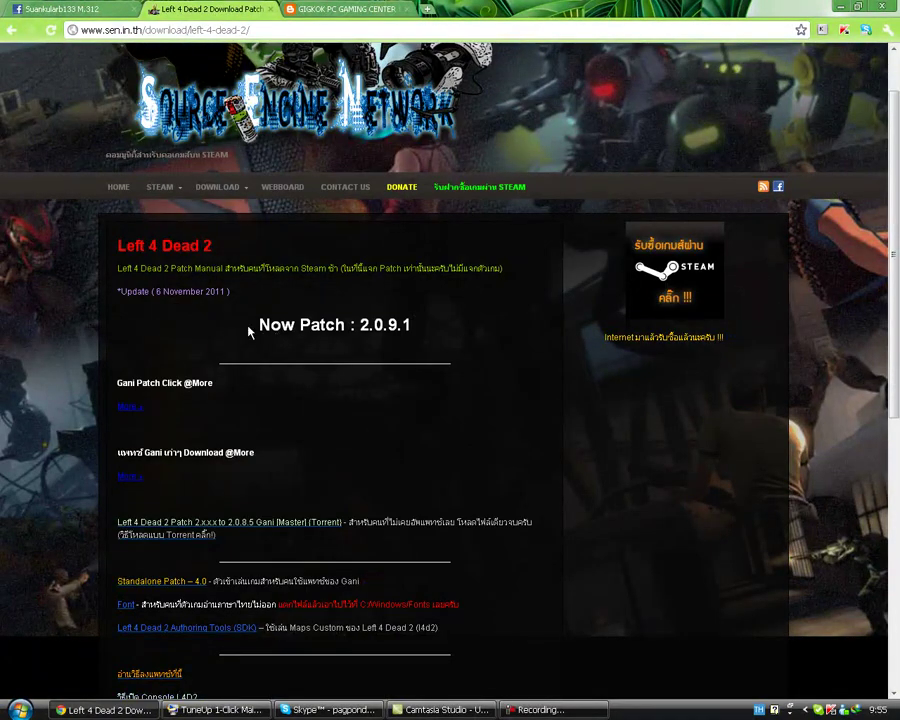
{"action": "left_click_drag", "start_coordinate": [248, 324], "coordinate": [408, 338]}
{"action": "left_click", "coordinate": [458, 331]}
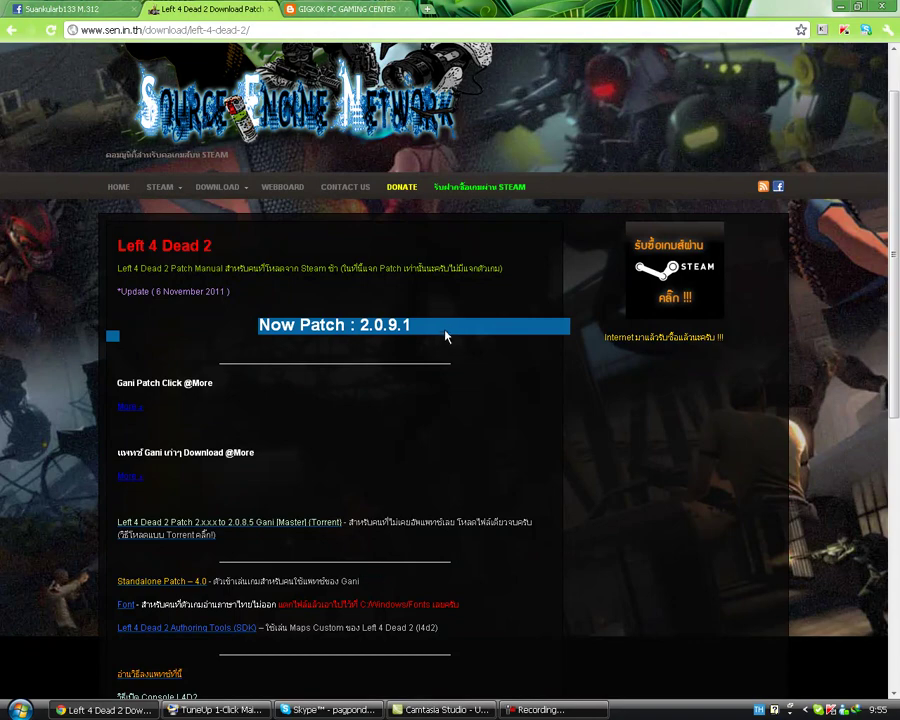
{"action": "left_click", "coordinate": [446, 338]}
- Expand both the current Gani patch list and the older Gani patches list on the patch page
{"action": "scroll", "coordinate": [286, 358], "scroll_direction": "down", "scroll_amount": 1}
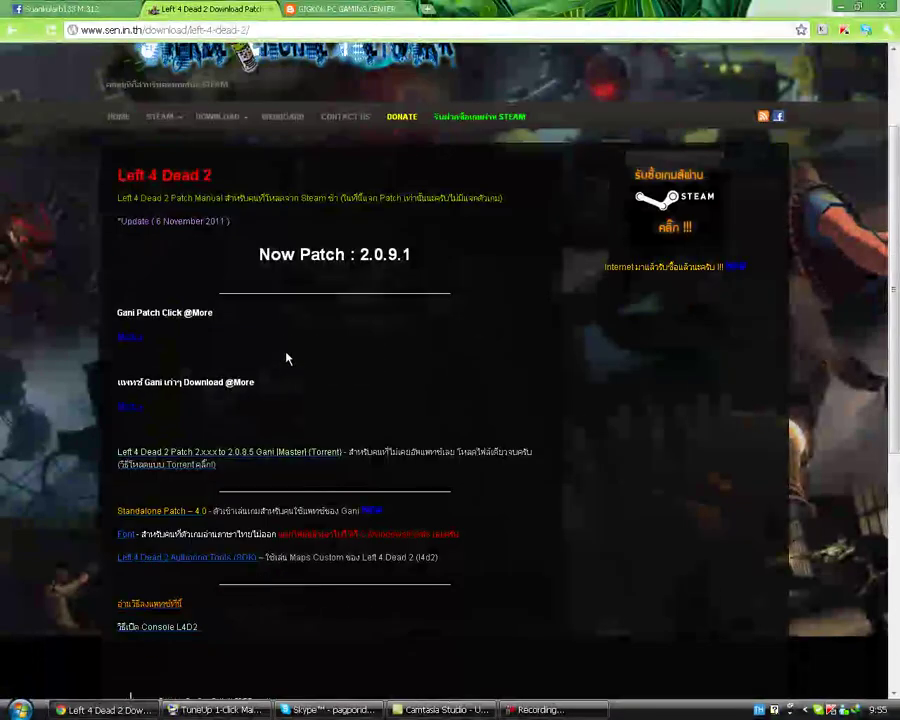
{"action": "left_click", "coordinate": [130, 339]}
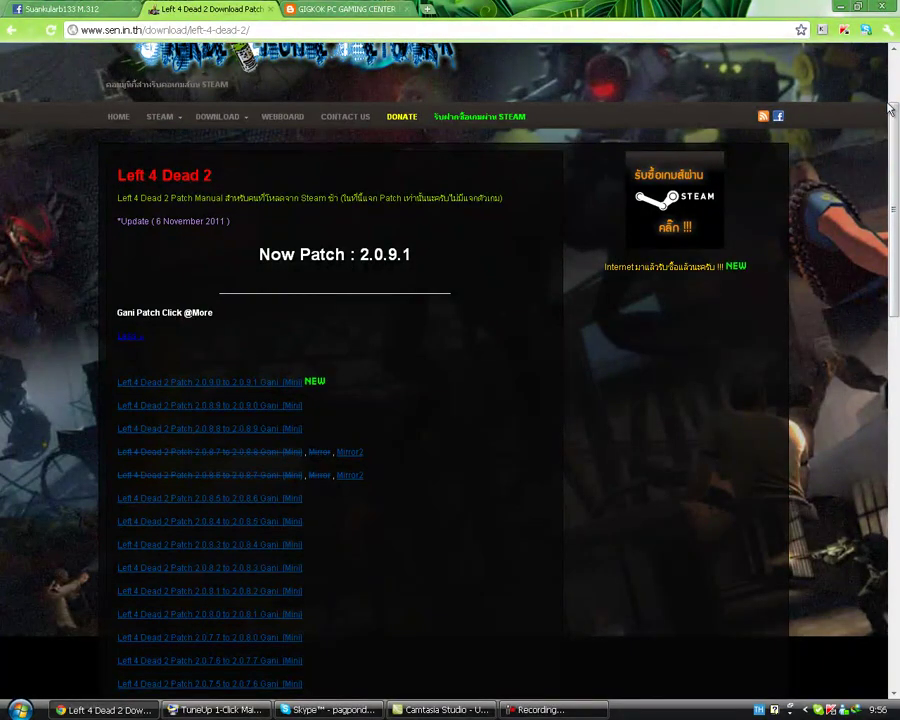
{"action": "left_click_drag", "start_coordinate": [891, 108], "coordinate": [896, 320]}
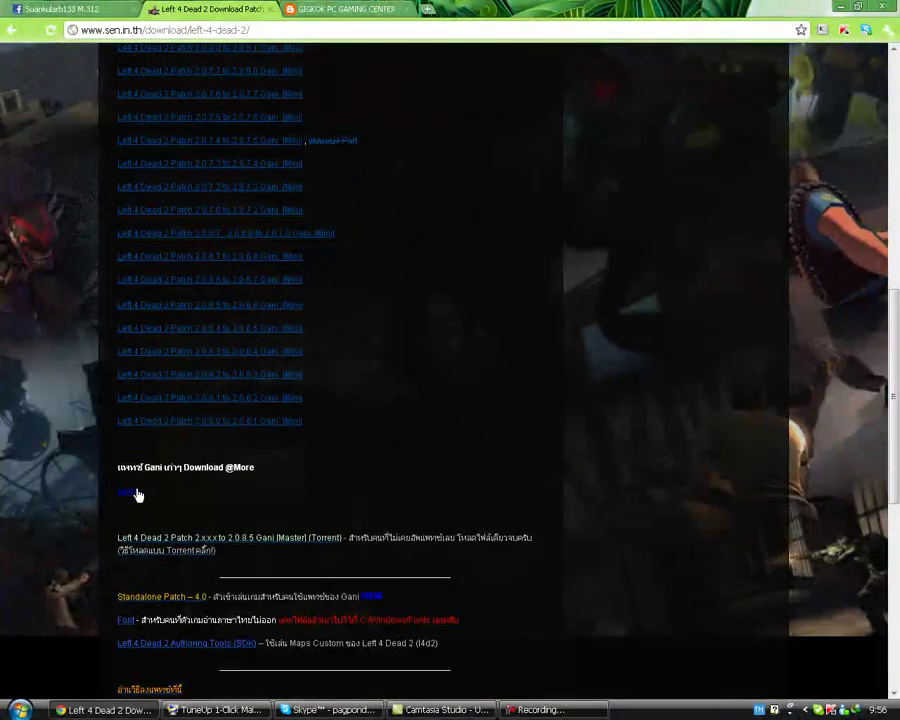
{"action": "left_click", "coordinate": [137, 494]}
{"action": "left_click_drag", "start_coordinate": [896, 200], "coordinate": [888, 543]}
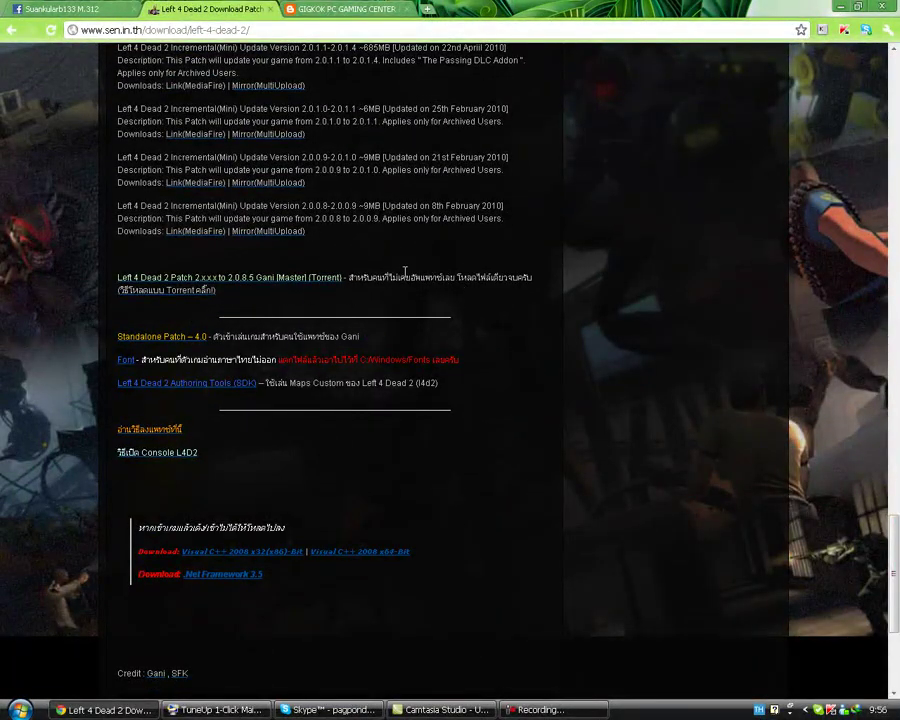
- Examine the master torrent patch, Standalone Patch and runtime download links near the end of the patch page
{"action": "scroll", "coordinate": [399, 268], "scroll_direction": "up", "scroll_amount": 3}
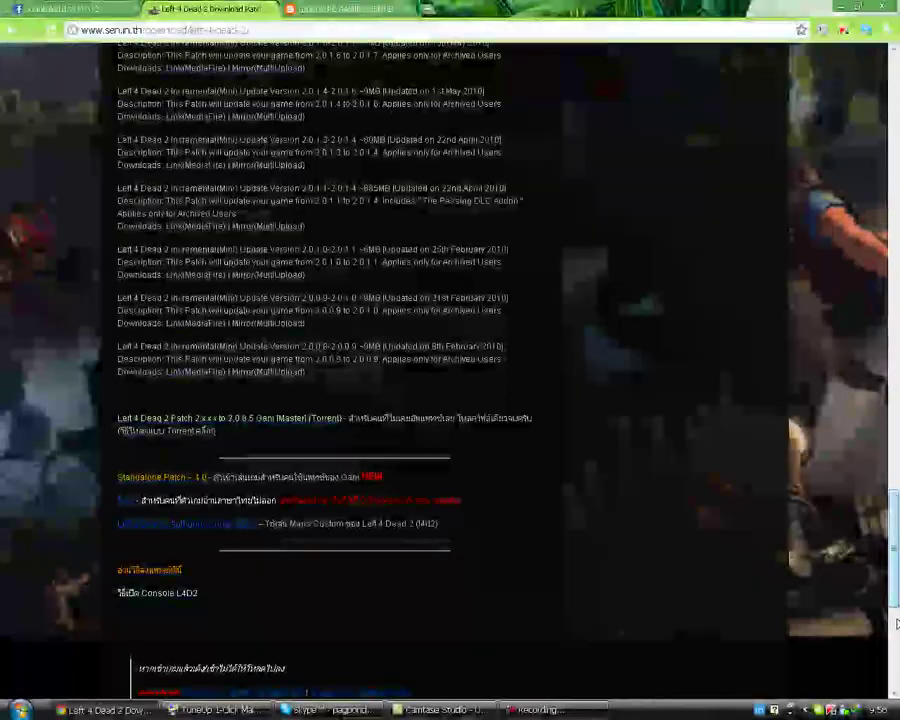
{"action": "left_click_drag", "start_coordinate": [897, 572], "coordinate": [835, 560]}
{"action": "scroll", "coordinate": [749, 583], "scroll_direction": "down", "scroll_amount": 5}
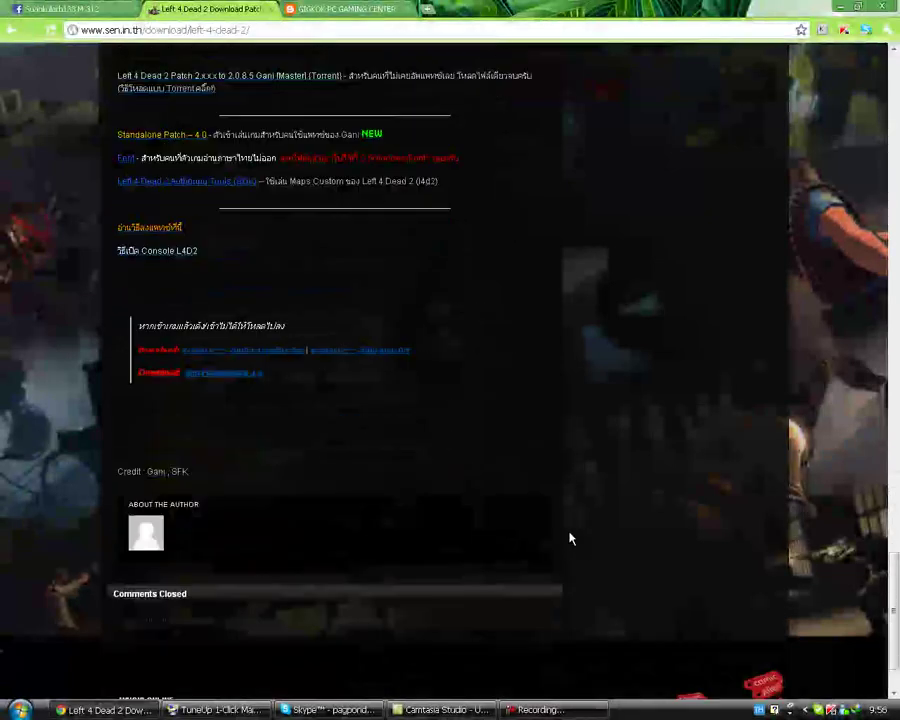
{"action": "scroll", "coordinate": [498, 386], "scroll_direction": "up", "scroll_amount": 1}
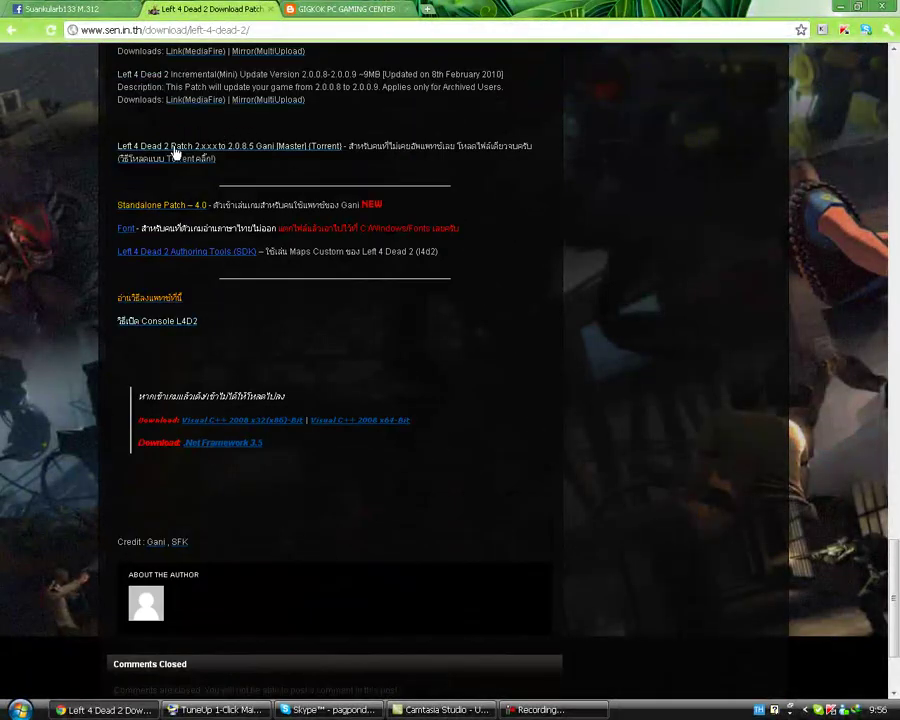
- Open the LEFT 4 DEAD 2 BY GIGKOK@JKG folder on the desktop and highlight setup.exe, then clear the selection
{"action": "left_click", "coordinate": [110, 709]}
{"action": "double_click", "coordinate": [396, 238]}
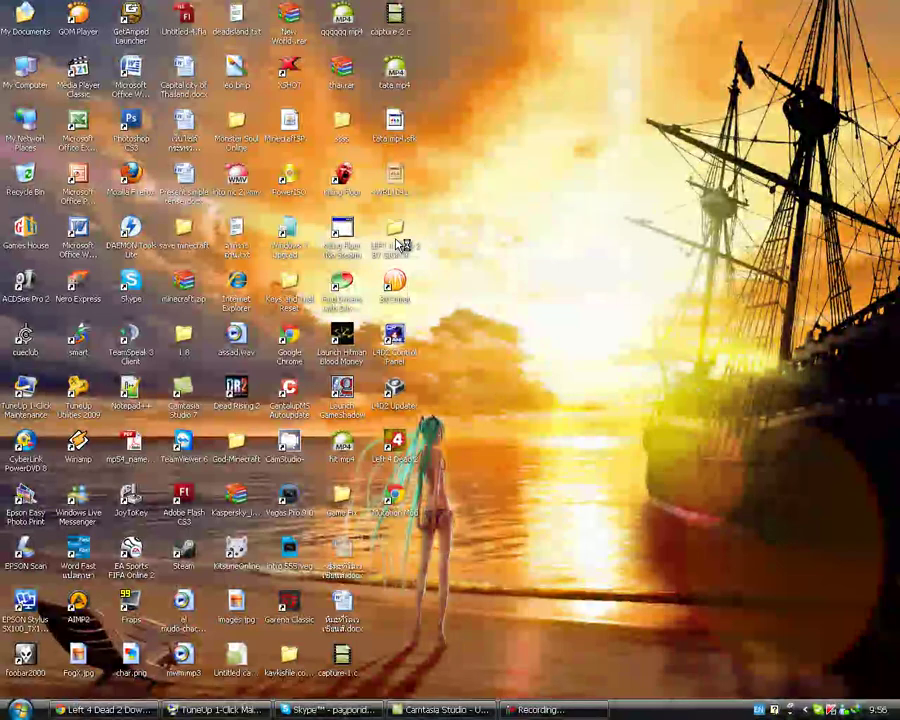
{"action": "left_click_drag", "start_coordinate": [546, 320], "coordinate": [542, 262]}
{"action": "left_click", "coordinate": [542, 262]}
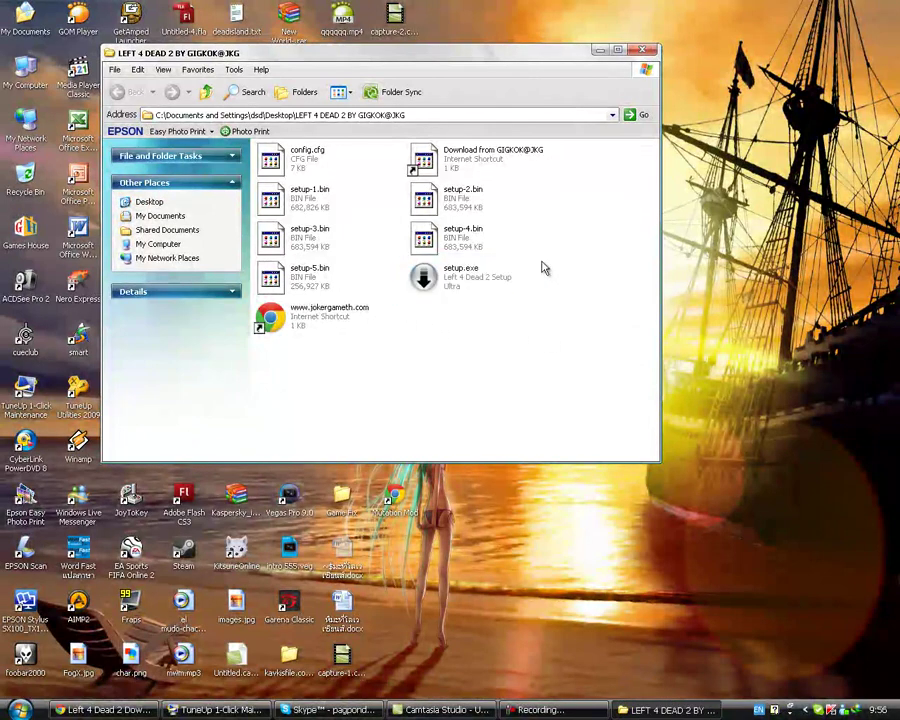
{"action": "mouse_move", "coordinate": [544, 322]}
{"action": "left_mouse_down"}
{"action": "mouse_move", "coordinate": [374, 263]}
{"action": "mouse_move", "coordinate": [540, 315]}
{"action": "left_mouse_up"}
{"action": "left_click", "coordinate": [538, 312]}
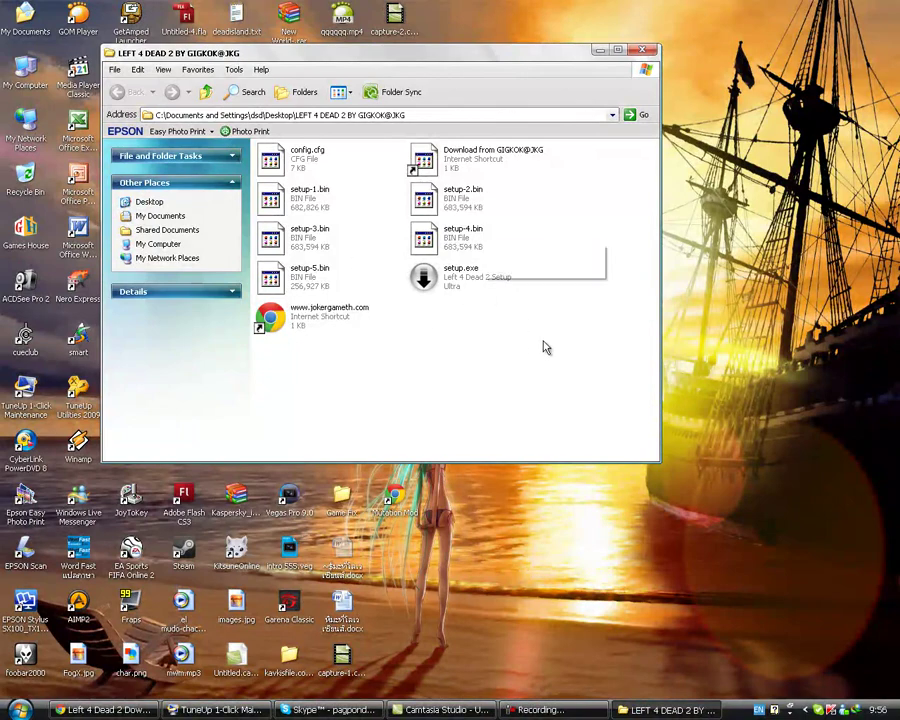
{"action": "left_click_drag", "start_coordinate": [548, 320], "coordinate": [508, 313]}
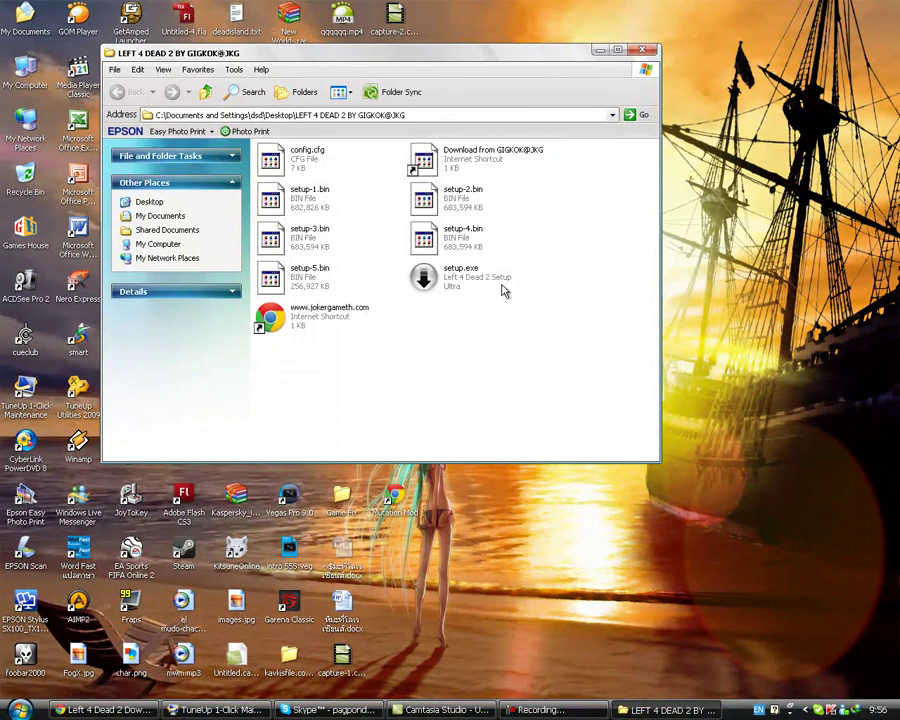
{"action": "left_click_drag", "start_coordinate": [519, 321], "coordinate": [403, 263]}
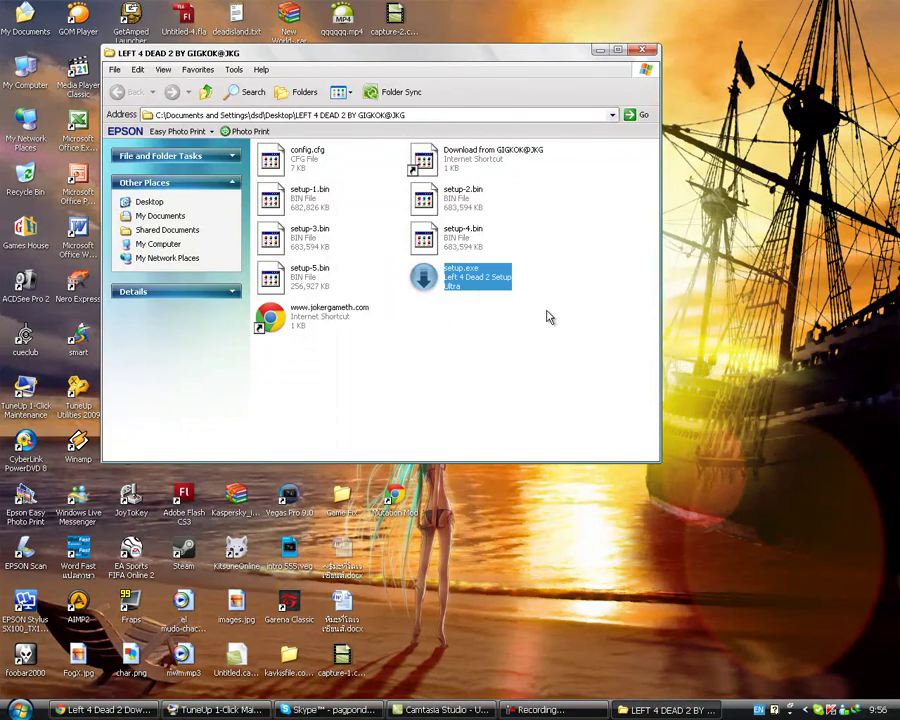
{"action": "left_click", "coordinate": [539, 315]}
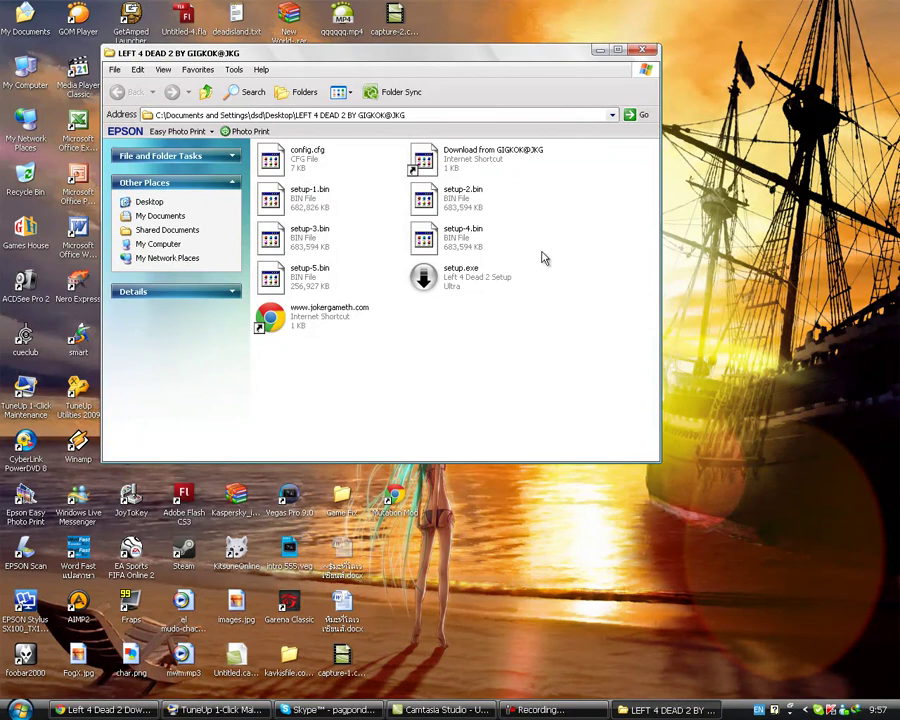
- Move the setup folder window toward the screen's centre and bring it back to the front after viewing the patch page
{"action": "left_click_drag", "start_coordinate": [494, 56], "coordinate": [564, 118]}
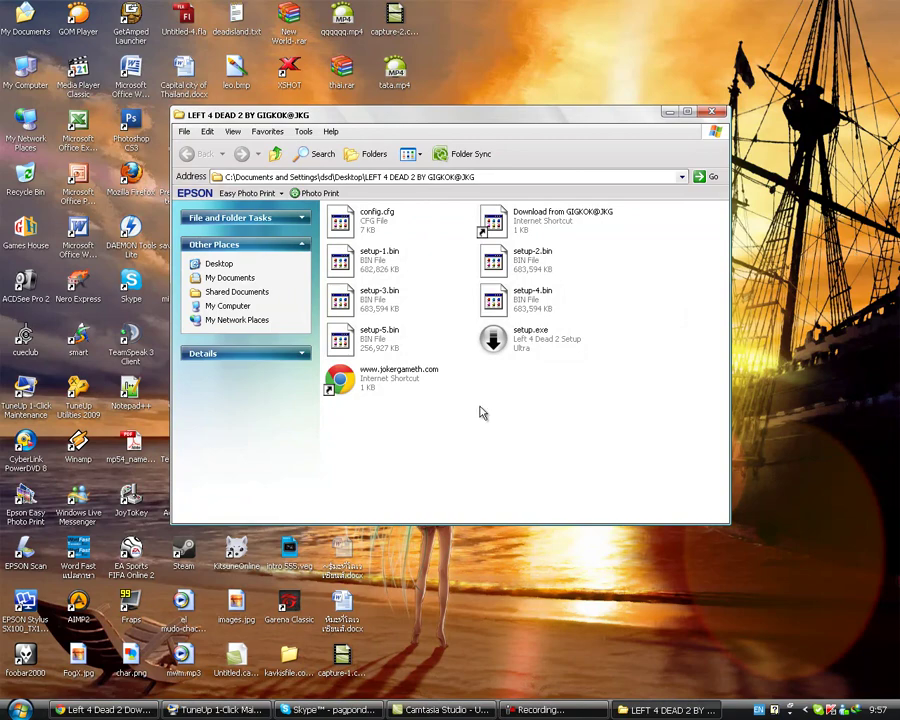
{"action": "left_click_drag", "start_coordinate": [372, 424], "coordinate": [640, 432]}
{"action": "left_click", "coordinate": [128, 709]}
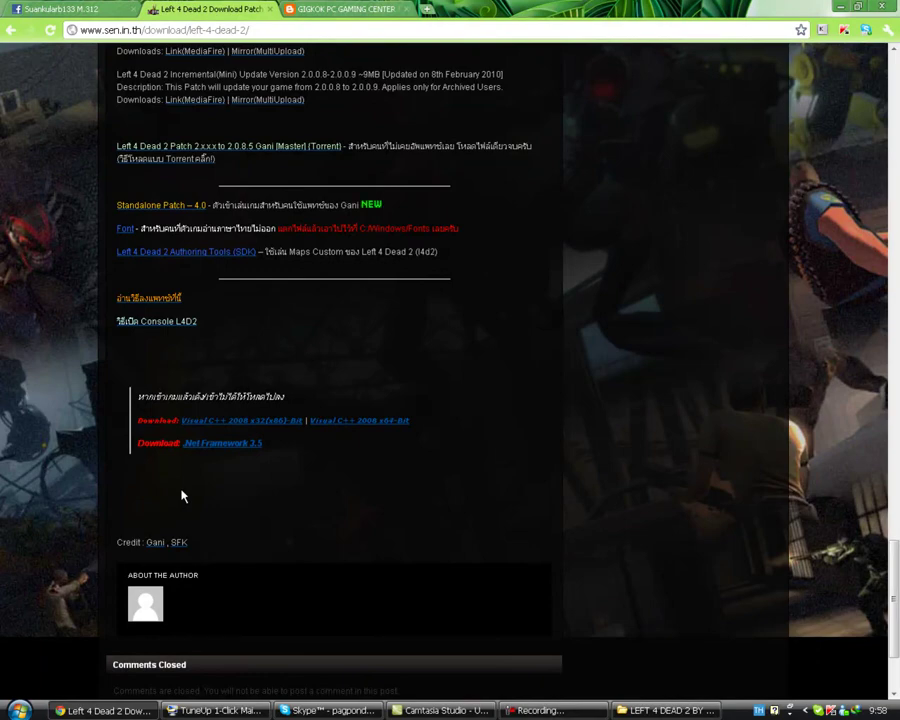
{"action": "left_click", "coordinate": [840, 6]}
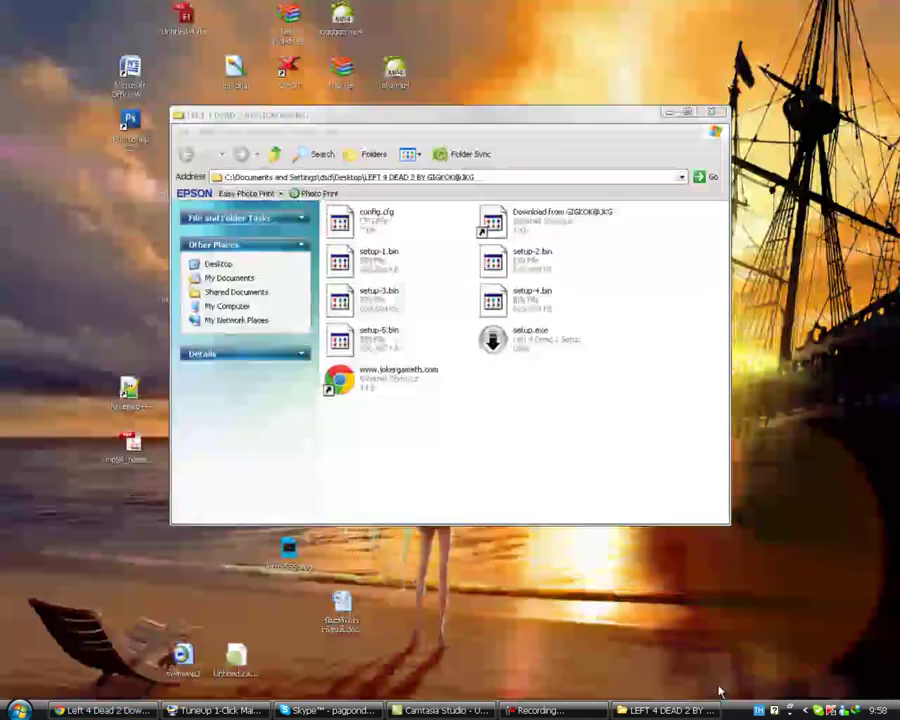
{"action": "left_click", "coordinate": [686, 709]}
{"action": "mouse_move", "coordinate": [620, 450]}
{"action": "left_mouse_down"}
{"action": "mouse_move", "coordinate": [327, 295]}
{"action": "mouse_move", "coordinate": [311, 179]}
{"action": "mouse_move", "coordinate": [619, 445]}
{"action": "mouse_move", "coordinate": [628, 463]}
{"action": "left_mouse_up"}
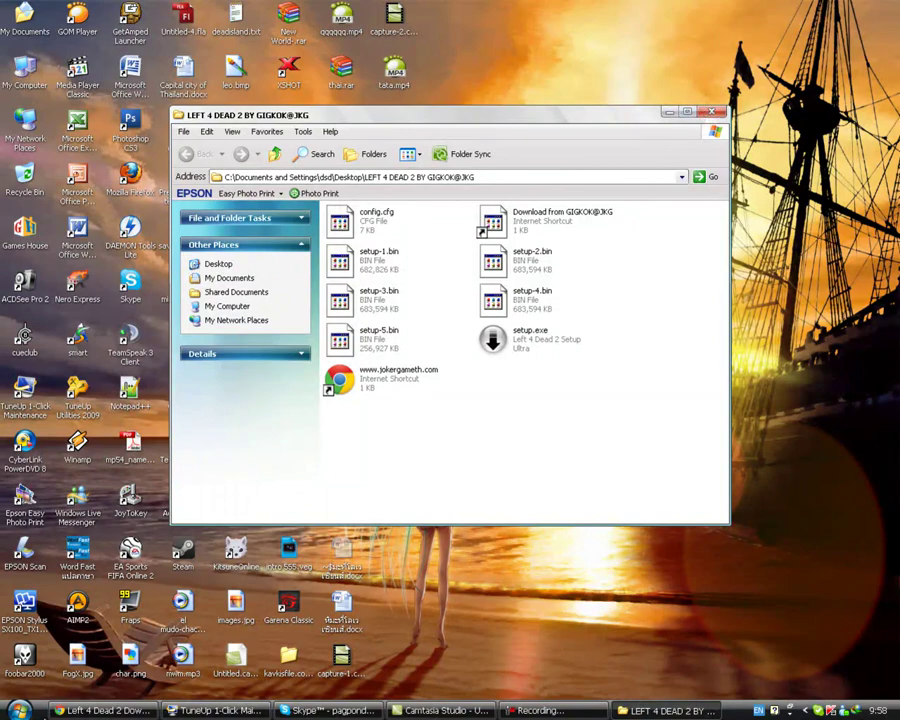
- Switch to Chrome and highlight part of the note above the Visual C++ 2008 and .Net Framework 3.5 downloads
{"action": "left_click", "coordinate": [70, 712]}
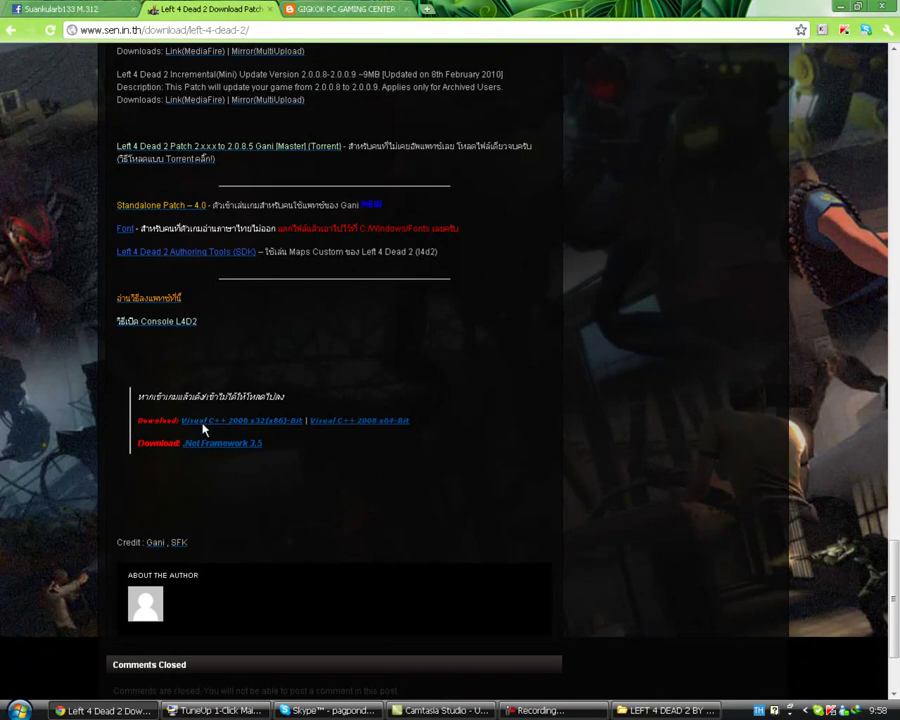
{"action": "left_click_drag", "start_coordinate": [143, 396], "coordinate": [164, 395]}
{"action": "left_click", "coordinate": [281, 393]}
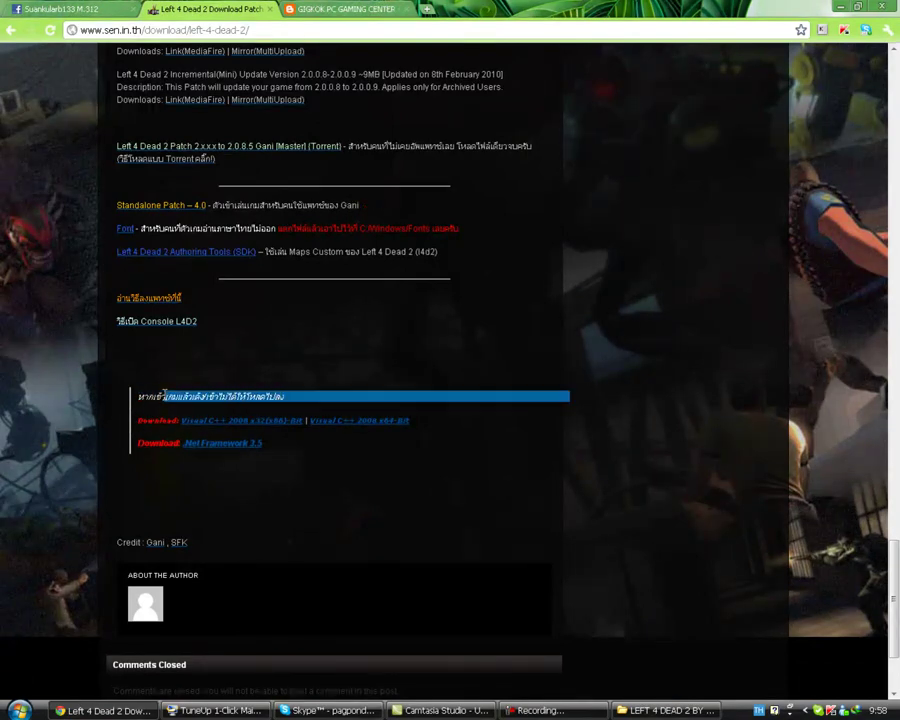
{"action": "left_click", "coordinate": [143, 394]}
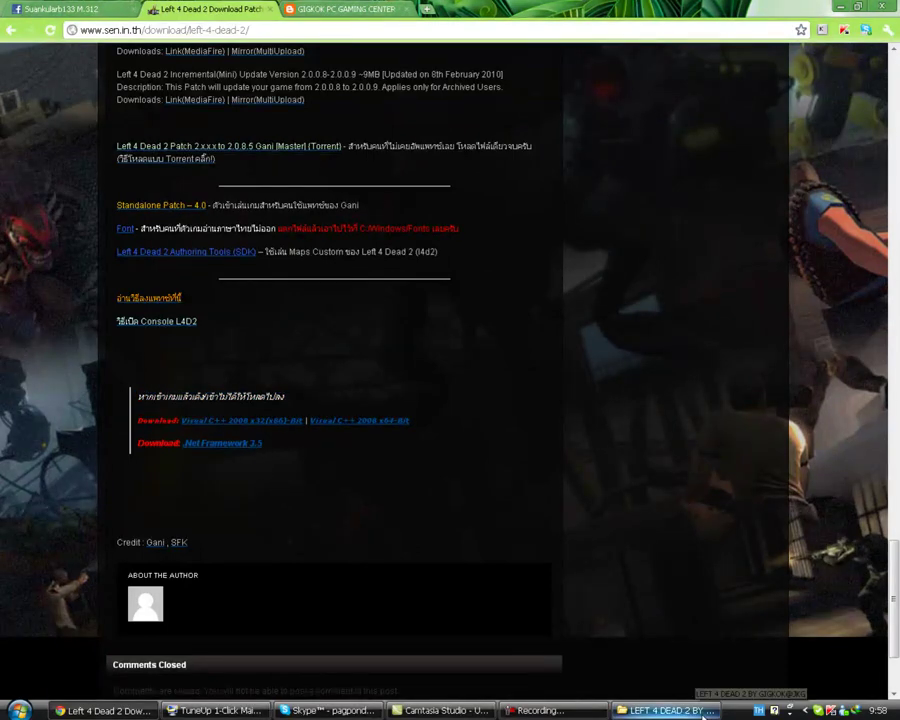
- Return to the LEFT 4 DEAD 2 BY GIGKOK@JKG folder and close its window
{"action": "left_click", "coordinate": [104, 710]}
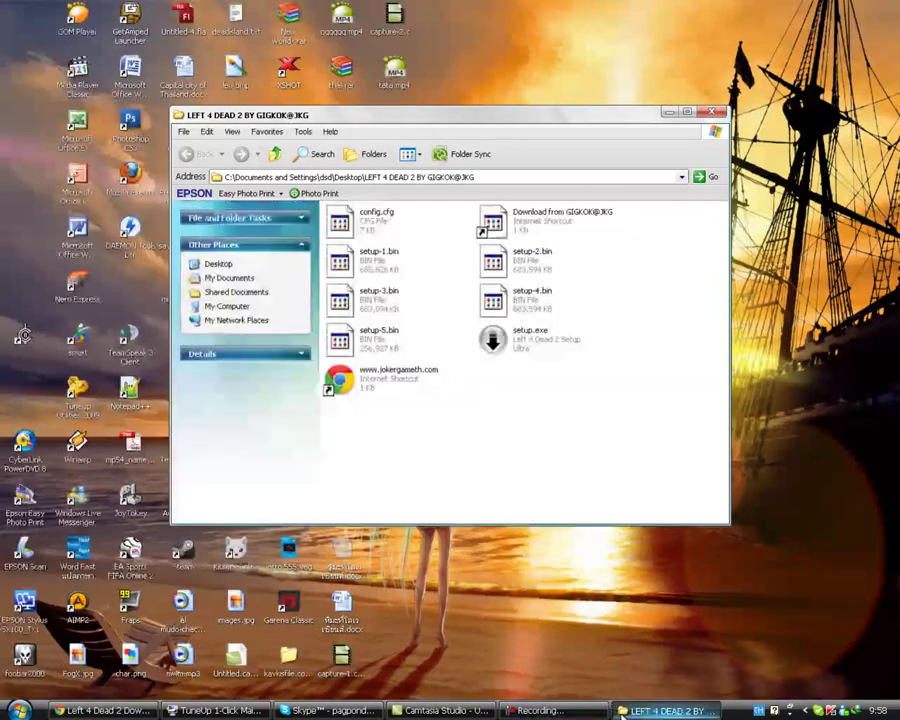
{"action": "mouse_move", "coordinate": [615, 466]}
{"action": "left_mouse_down"}
{"action": "mouse_move", "coordinate": [313, 222]}
{"action": "mouse_move", "coordinate": [548, 386]}
{"action": "mouse_move", "coordinate": [643, 428]}
{"action": "left_mouse_up"}
{"action": "left_click", "coordinate": [708, 114]}
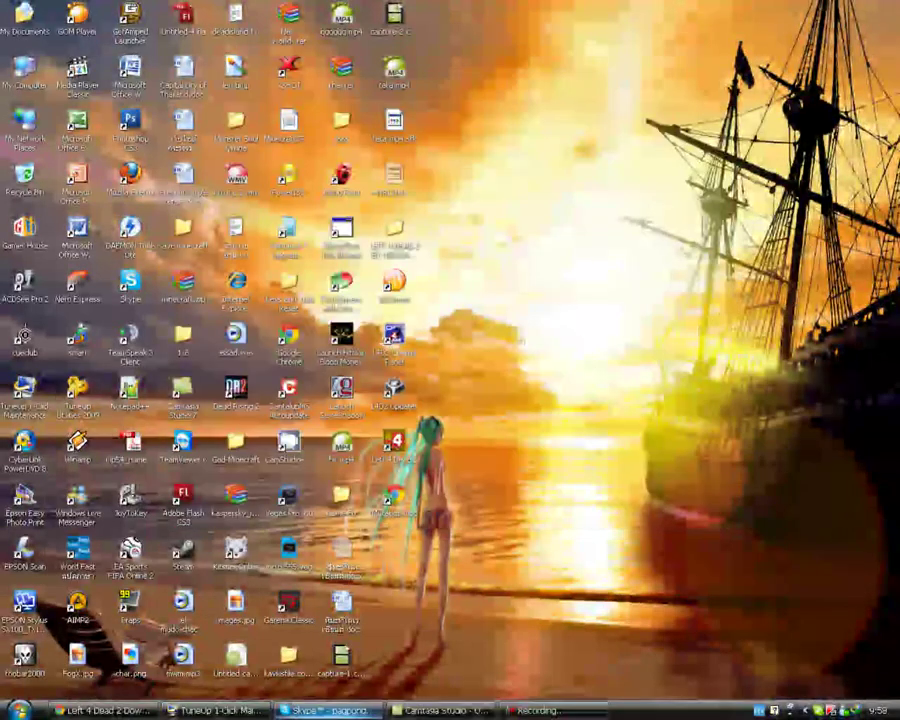
- Switch to Chrome and review the incremental updates, Gani mini patches and master torrent patch on the patch page
{"action": "left_click", "coordinate": [100, 710]}
{"action": "scroll", "coordinate": [124, 531], "scroll_direction": "up", "scroll_amount": 5}
{"action": "scroll", "coordinate": [124, 531], "scroll_direction": "down", "scroll_amount": 1}
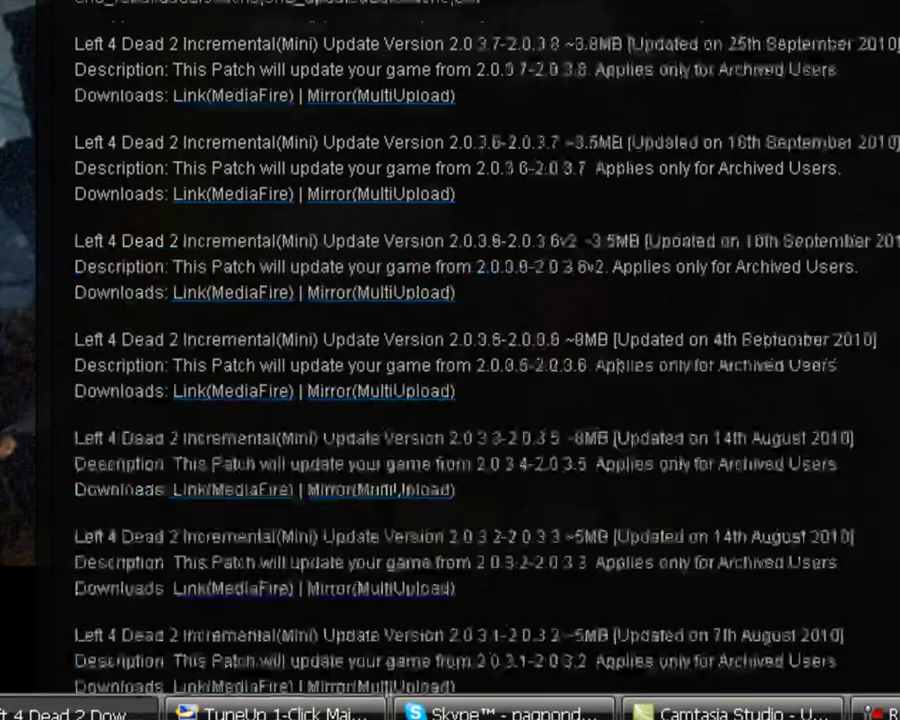
{"action": "scroll", "coordinate": [450, 350], "scroll_direction": "up", "scroll_amount": 15}
{"action": "scroll", "coordinate": [450, 350], "scroll_direction": "down", "scroll_amount": 15}
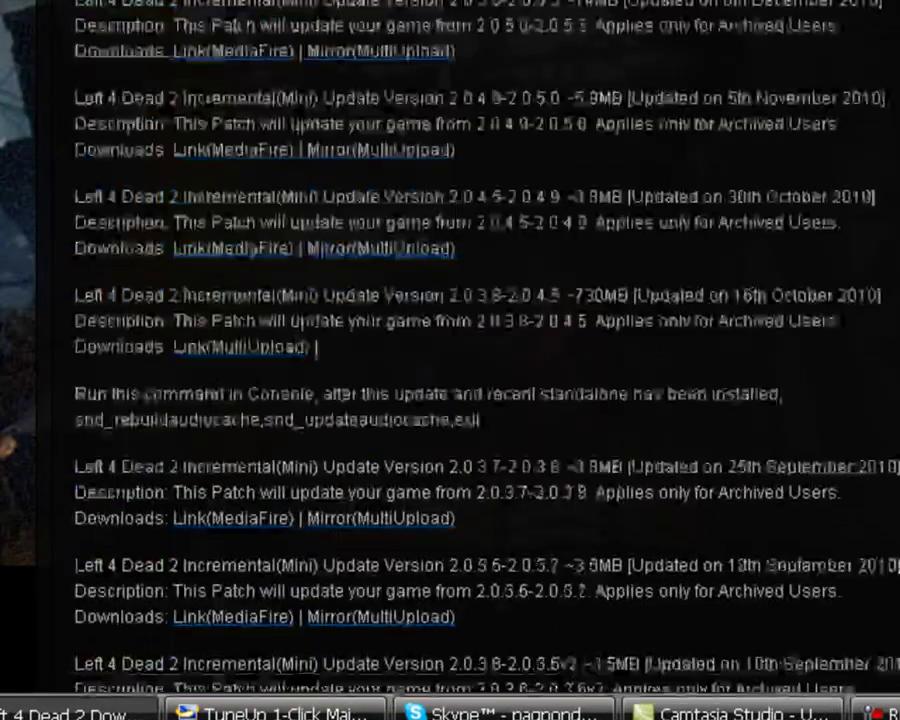
{"action": "scroll", "coordinate": [450, 350], "scroll_direction": "down", "scroll_amount": 12}
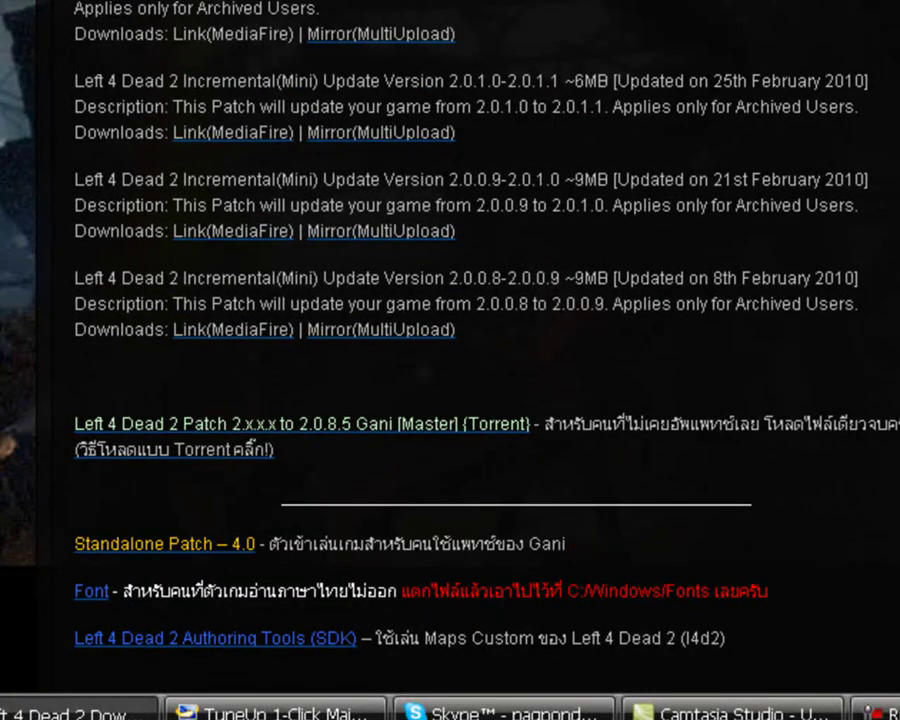
{"action": "scroll", "coordinate": [450, 350], "scroll_direction": "up", "scroll_amount": 15}
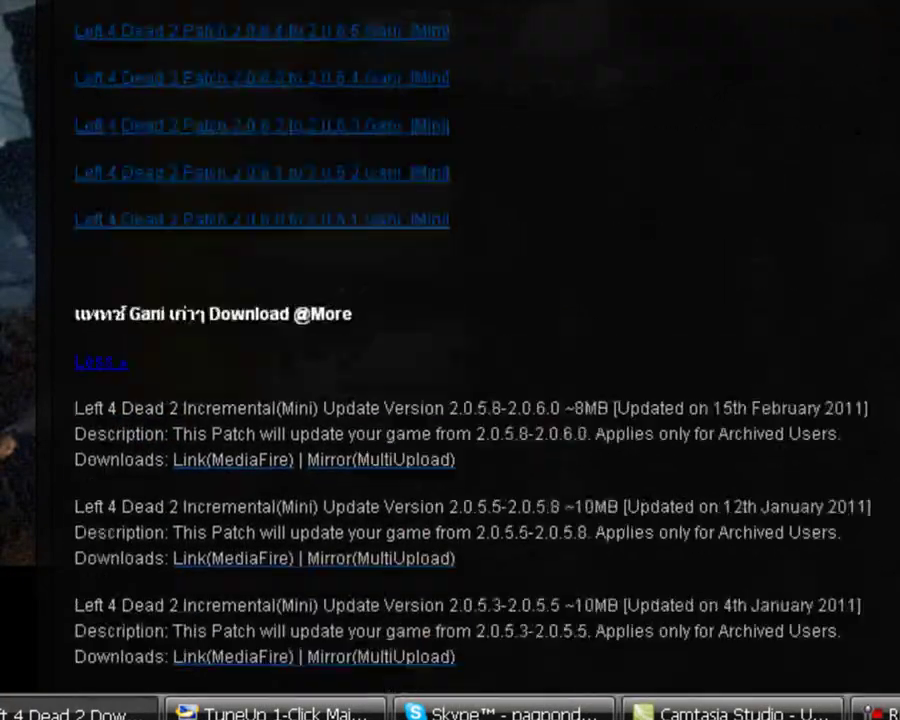
{"action": "scroll", "coordinate": [450, 350], "scroll_direction": "up", "scroll_amount": 10}
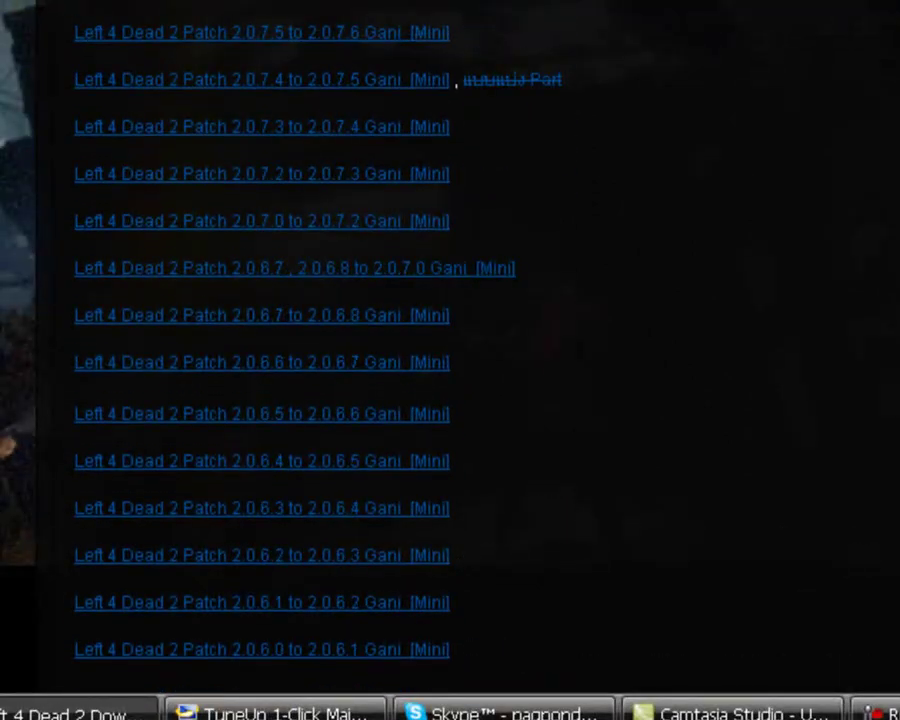
{"action": "scroll", "coordinate": [466, 297], "scroll_direction": "down", "scroll_amount": 15}
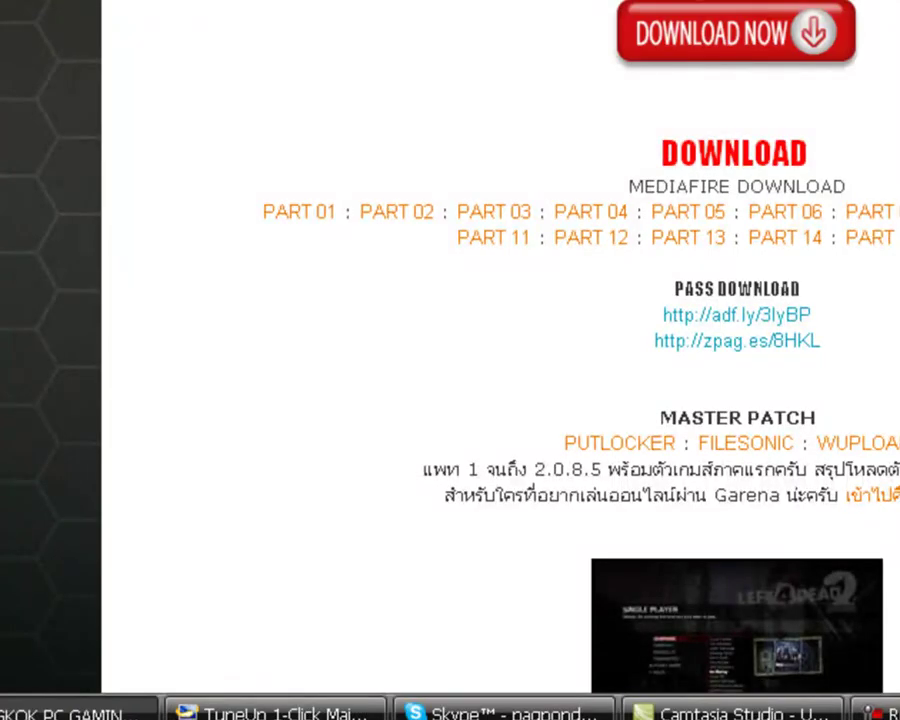
- Review the master patch section, highlight the Gani 2.0.8.5 master torrent entry on the patch page, and minimize Chrome
{"action": "scroll", "coordinate": [450, 350], "scroll_direction": "down", "scroll_amount": 2}
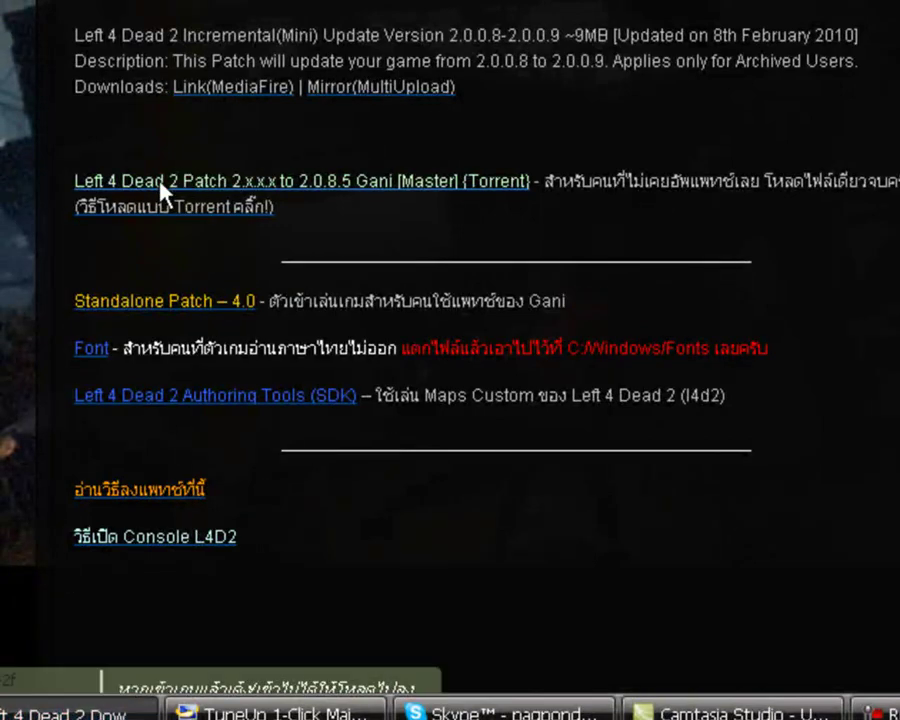
{"action": "left_click_drag", "start_coordinate": [72, 180], "coordinate": [505, 222]}
{"action": "left_click", "coordinate": [503, 210]}
{"action": "left_click_drag", "start_coordinate": [749, 255], "coordinate": [851, 263]}
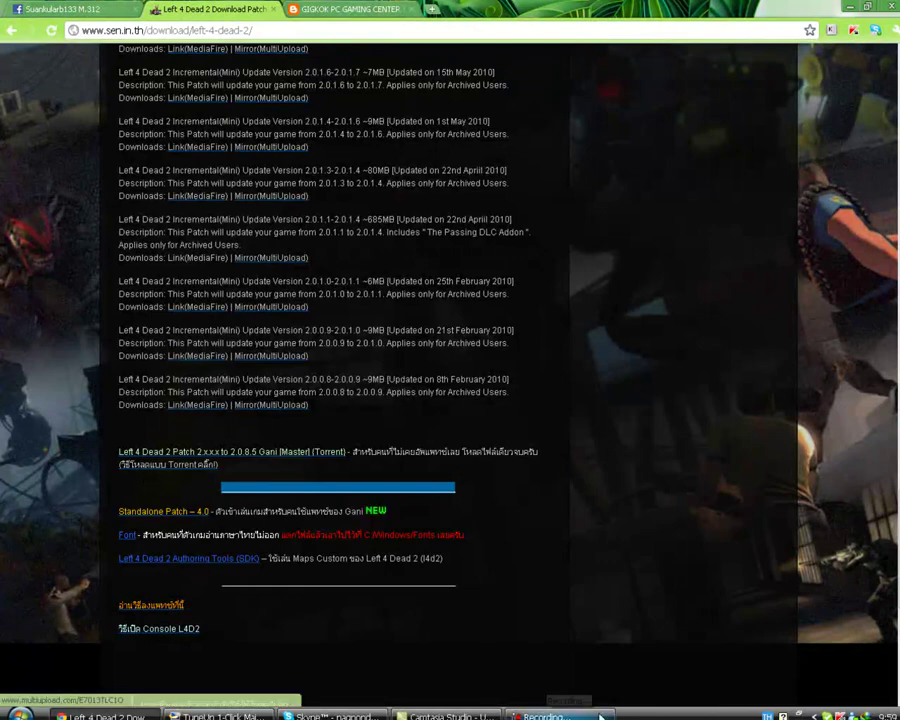
{"action": "left_click", "coordinate": [188, 405]}
{"action": "left_click", "coordinate": [108, 714]}
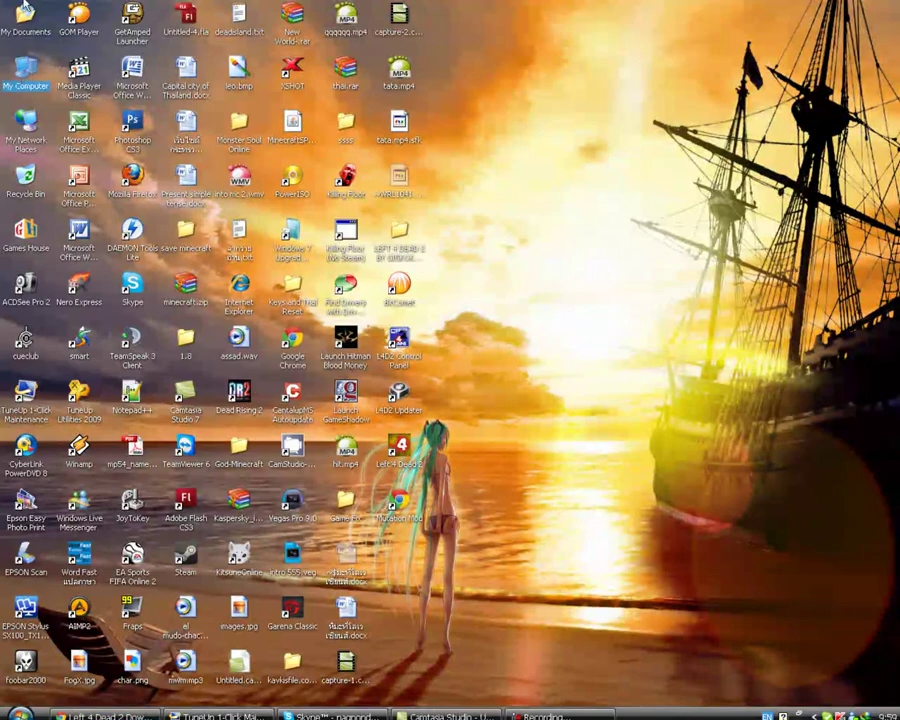
- Open My Documents, look through the ดาวน์โหลด folder for the downloaded files, and return to My Documents
{"action": "double_click", "coordinate": [21, 13]}
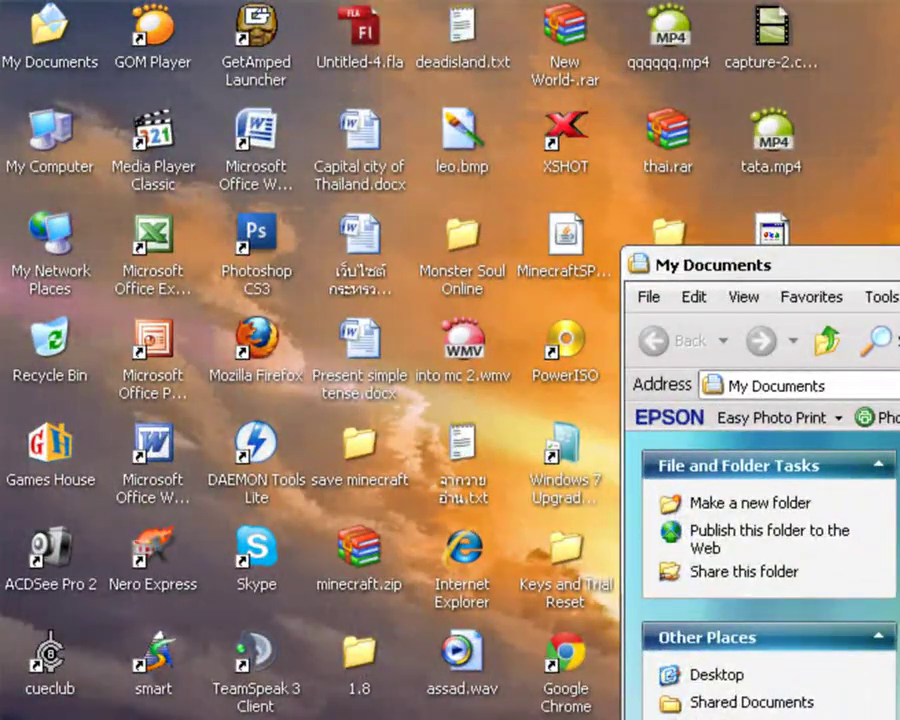
{"action": "key", "text": "Return"}
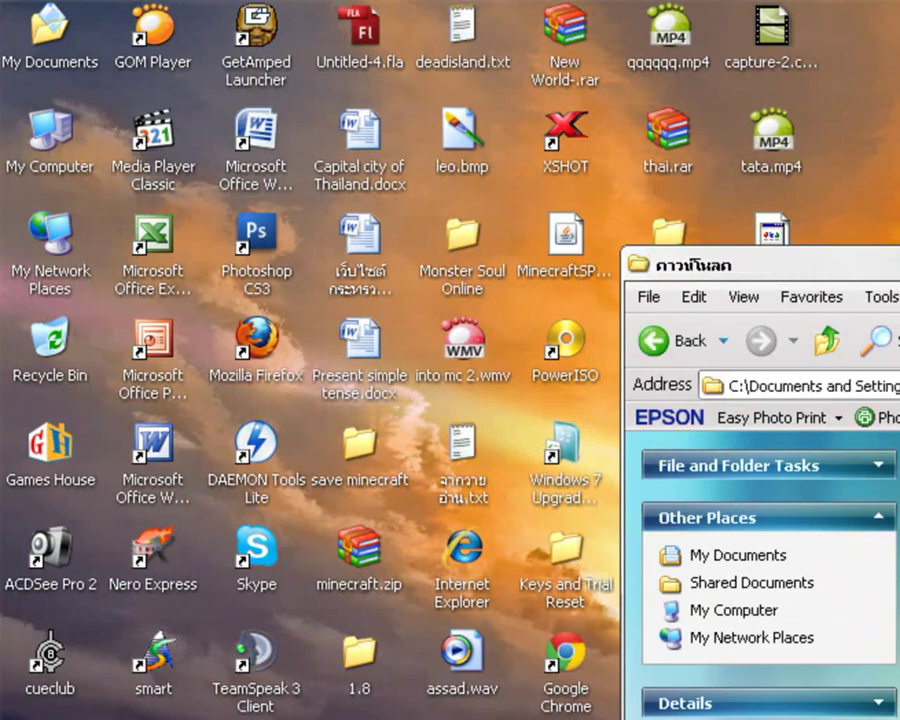
{"action": "key", "text": "alt+F4"}
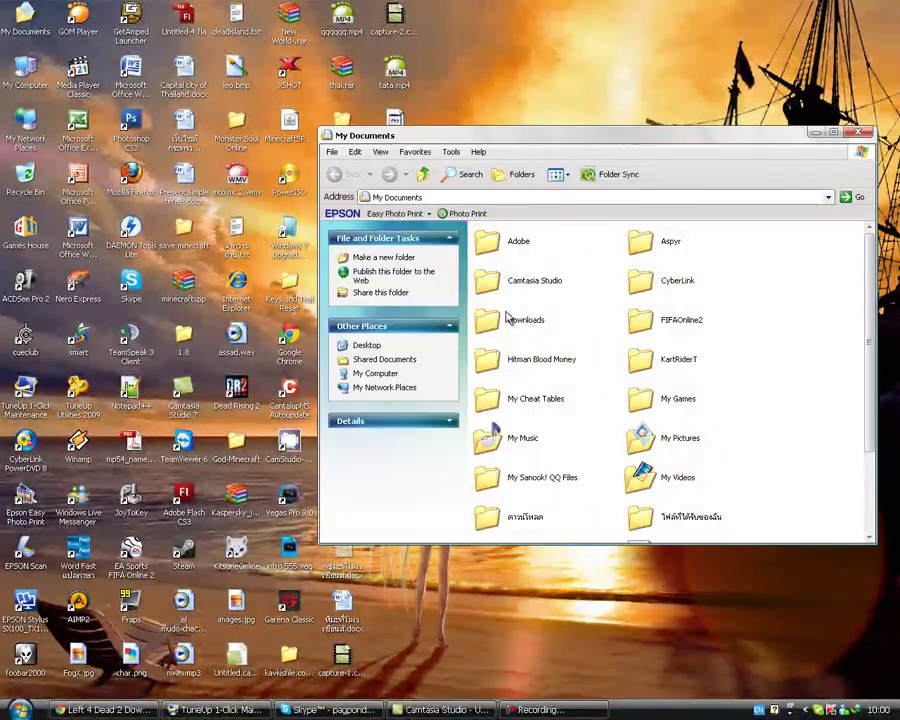
{"action": "left_click", "coordinate": [510, 319]}
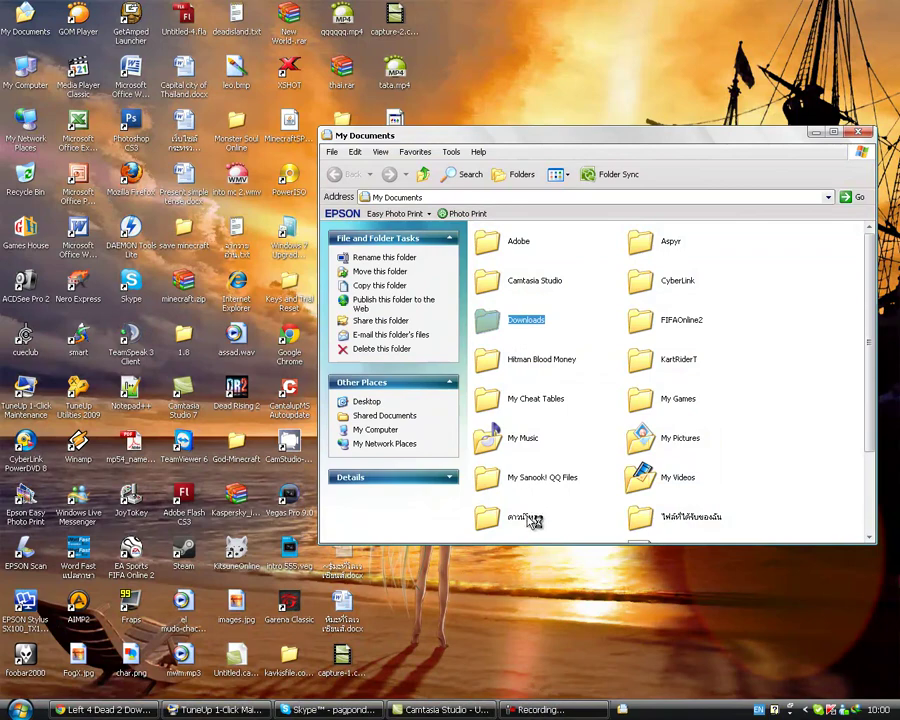
{"action": "left_click", "coordinate": [690, 521]}
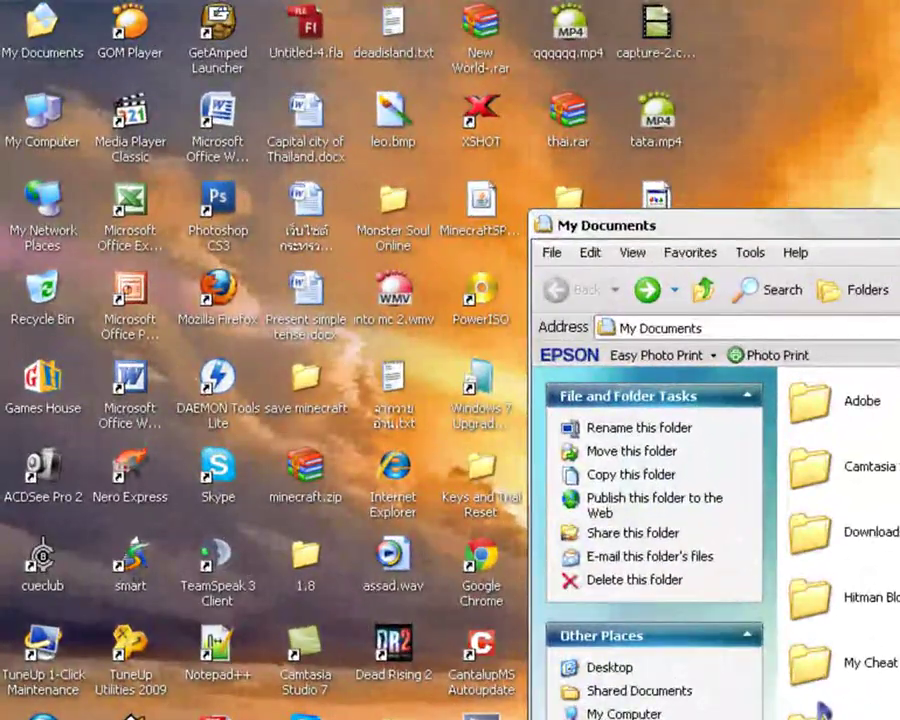
{"action": "double_click", "coordinate": [823, 708]}
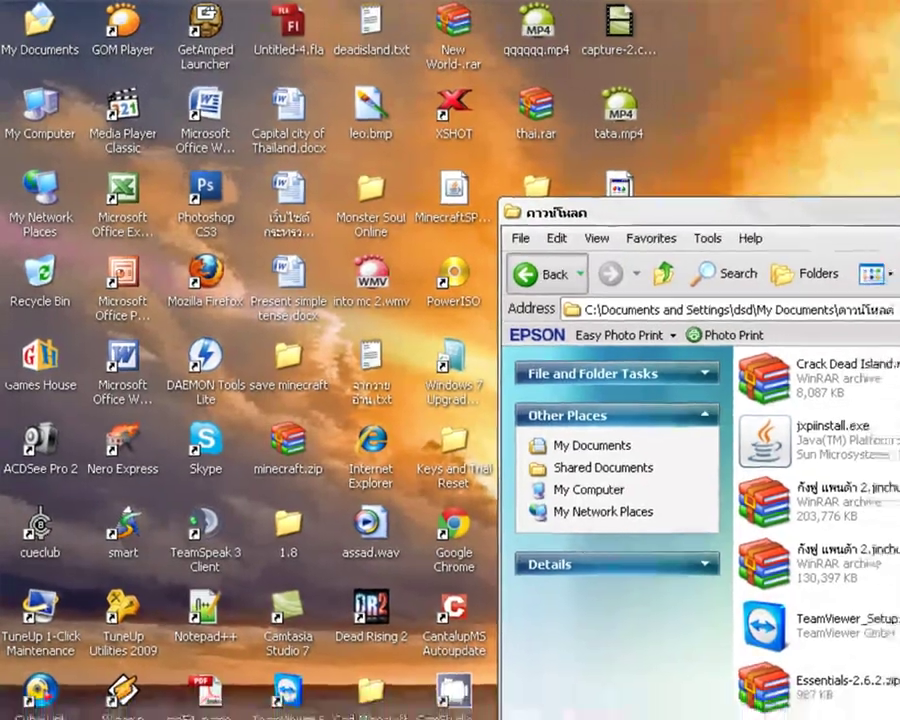
{"action": "left_click", "coordinate": [540, 273]}
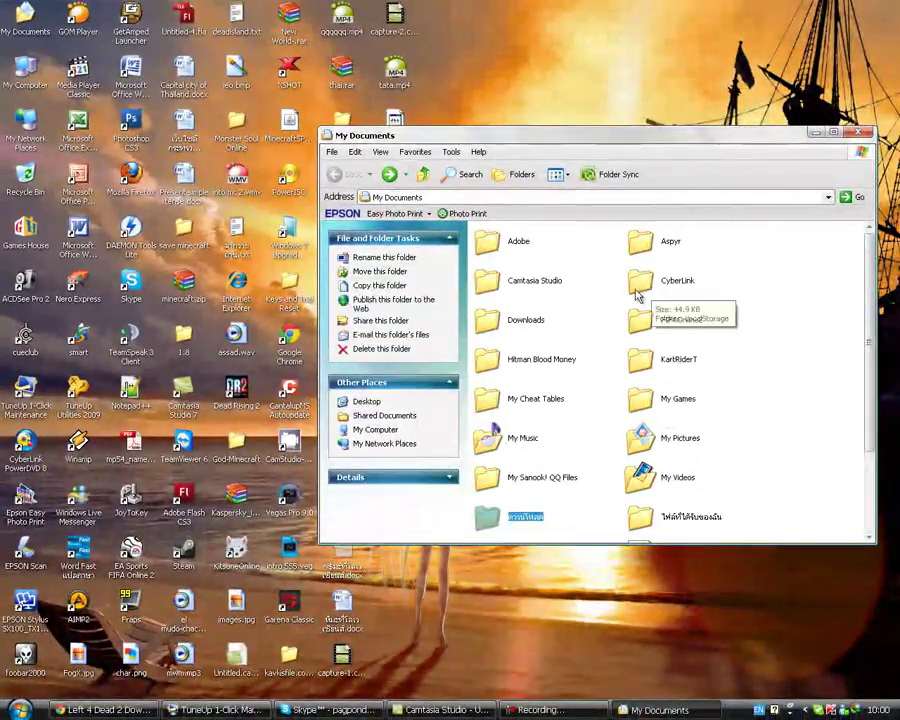
- Open the font-sen_in_th folder inside Downloads\Compressed, view its contents, and go back to Compressed
{"action": "double_click", "coordinate": [521, 321]}
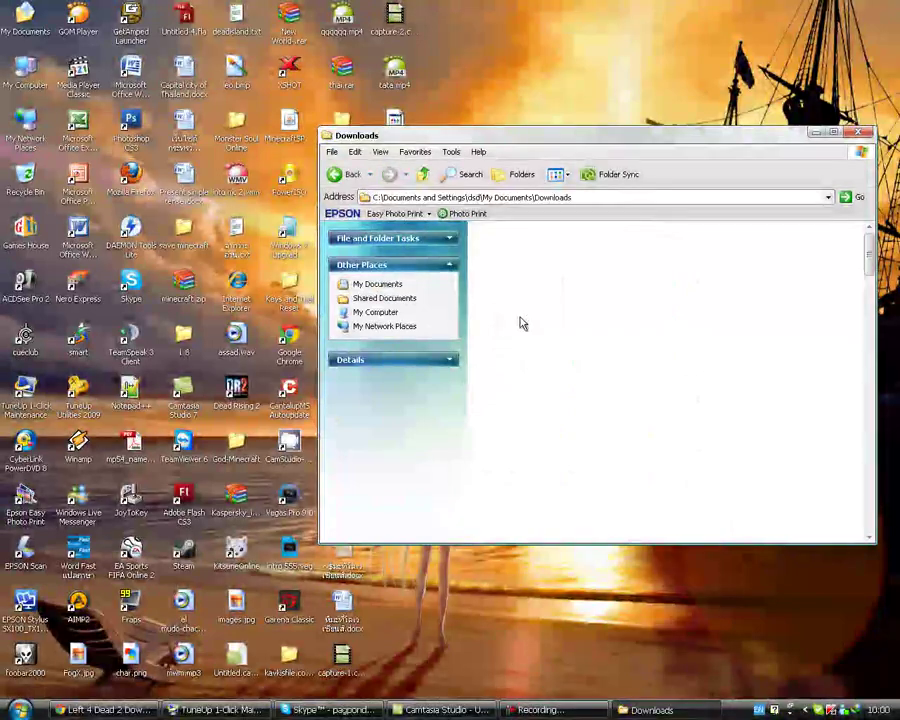
{"action": "left_click_drag", "start_coordinate": [868, 255], "coordinate": [862, 530]}
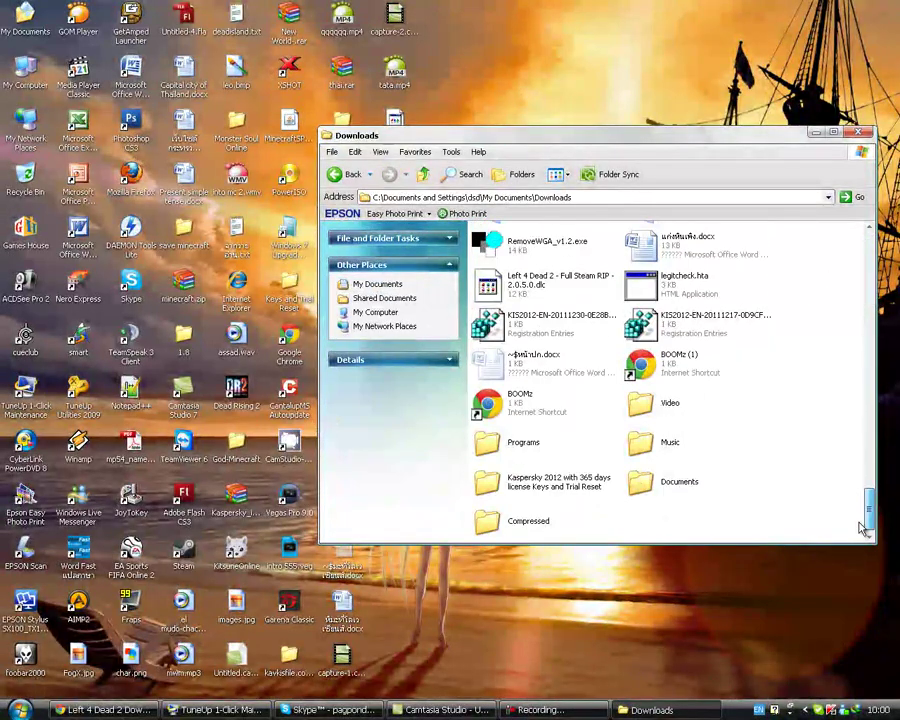
{"action": "double_click", "coordinate": [512, 527]}
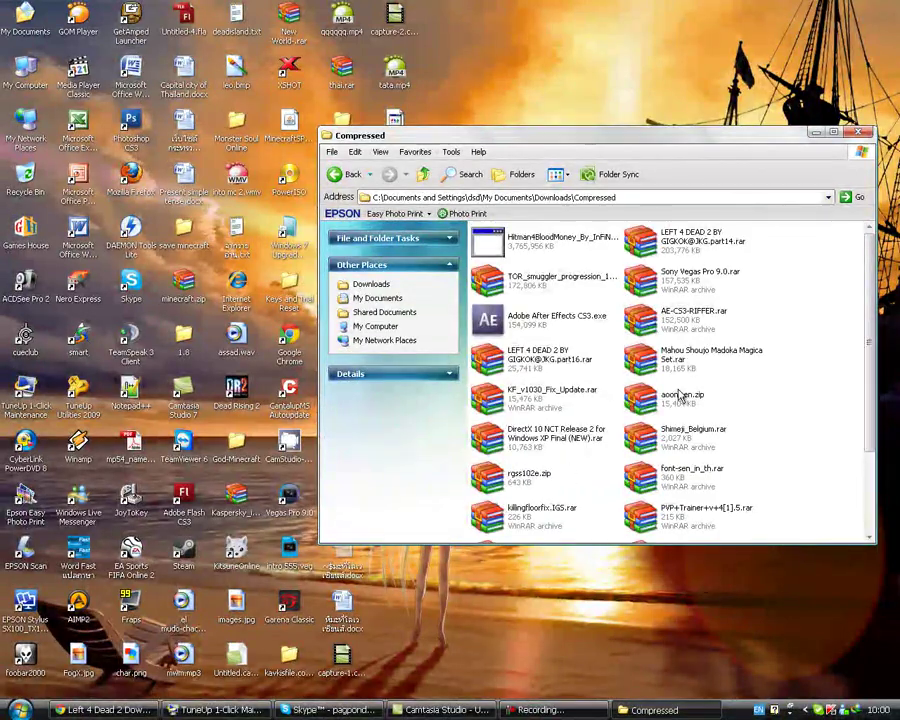
{"action": "left_click_drag", "start_coordinate": [872, 285], "coordinate": [860, 468]}
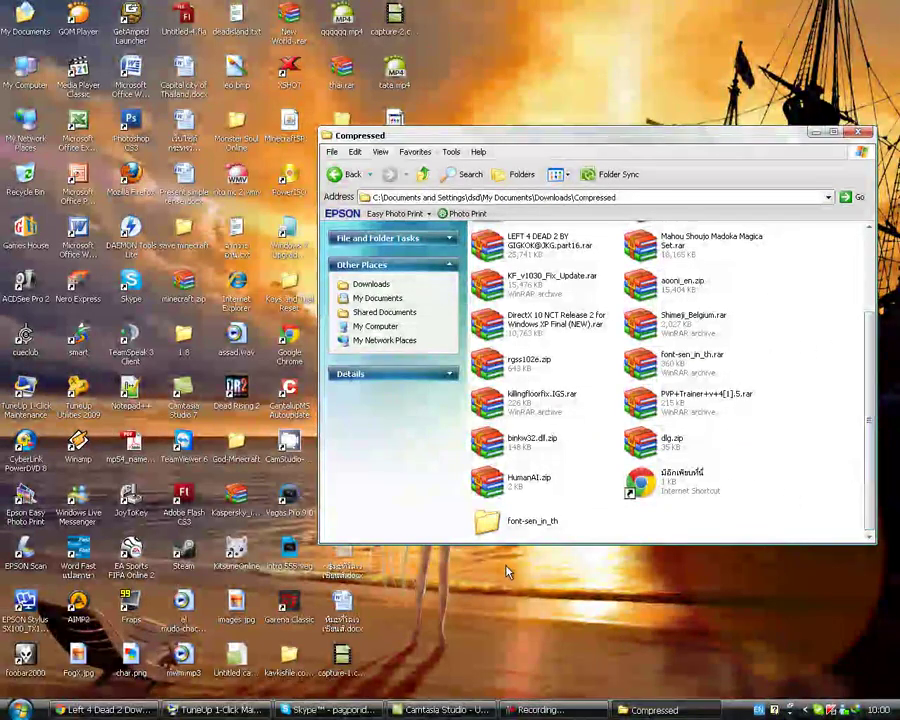
{"action": "left_click", "coordinate": [514, 532]}
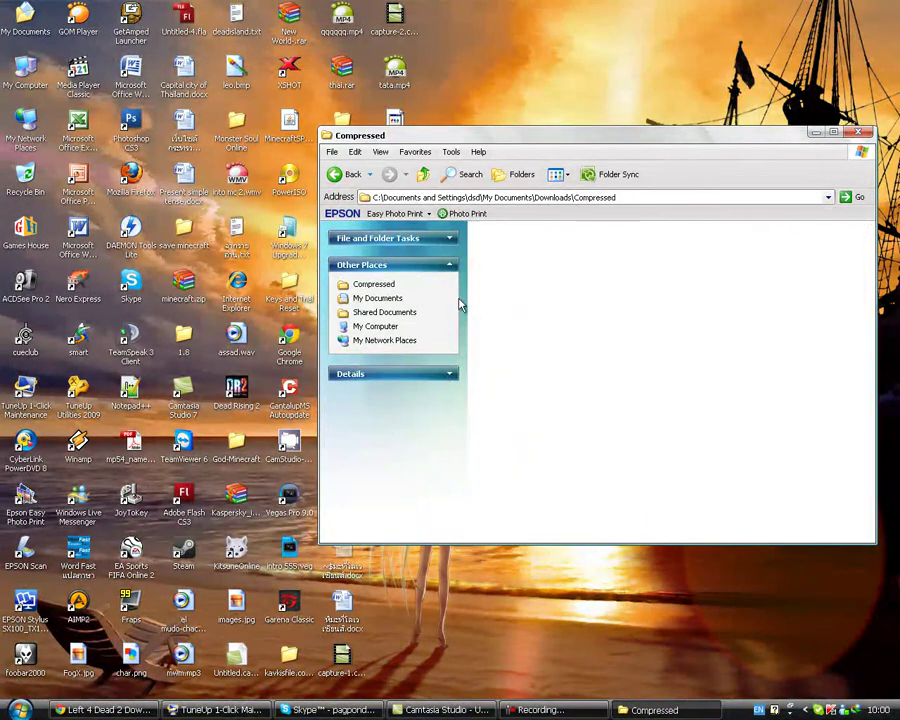
{"action": "left_click", "coordinate": [343, 174]}
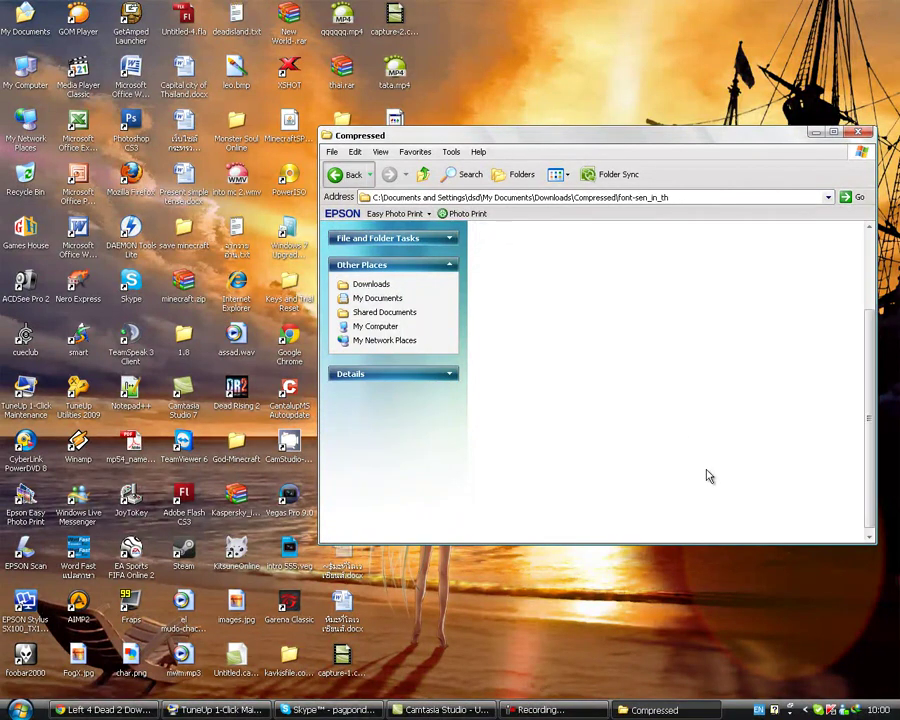
- Switch to Chrome and highlight the note about extracting the Font download into C:/Windows/Fonts
{"action": "left_click", "coordinate": [105, 709]}
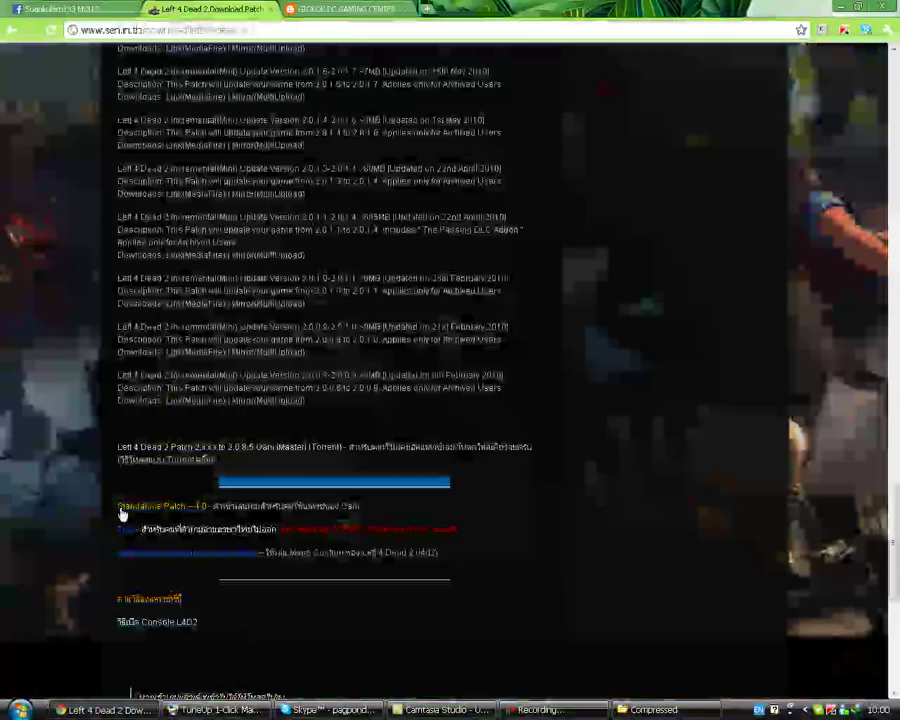
{"action": "scroll", "coordinate": [123, 512], "scroll_direction": "up", "scroll_amount": 1}
{"action": "scroll", "coordinate": [143, 554], "scroll_direction": "down", "scroll_amount": 1}
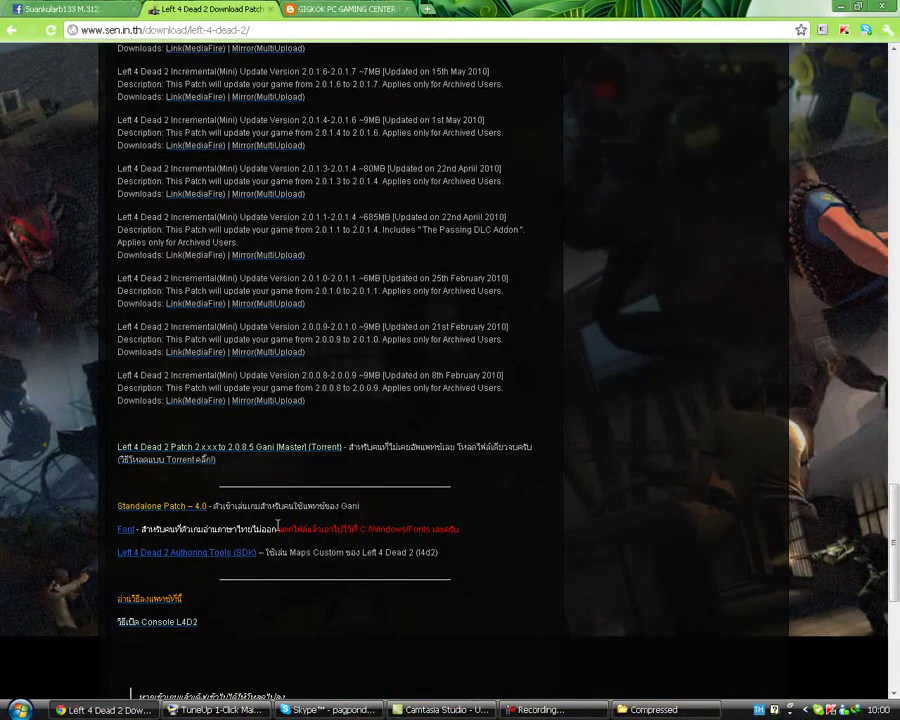
{"action": "left_click_drag", "start_coordinate": [396, 532], "coordinate": [520, 530]}
{"action": "left_click", "coordinate": [487, 502]}
- Return to the Compressed folder, close its window, and bring the patch page in Chrome back to the front
{"action": "left_click", "coordinate": [655, 709]}
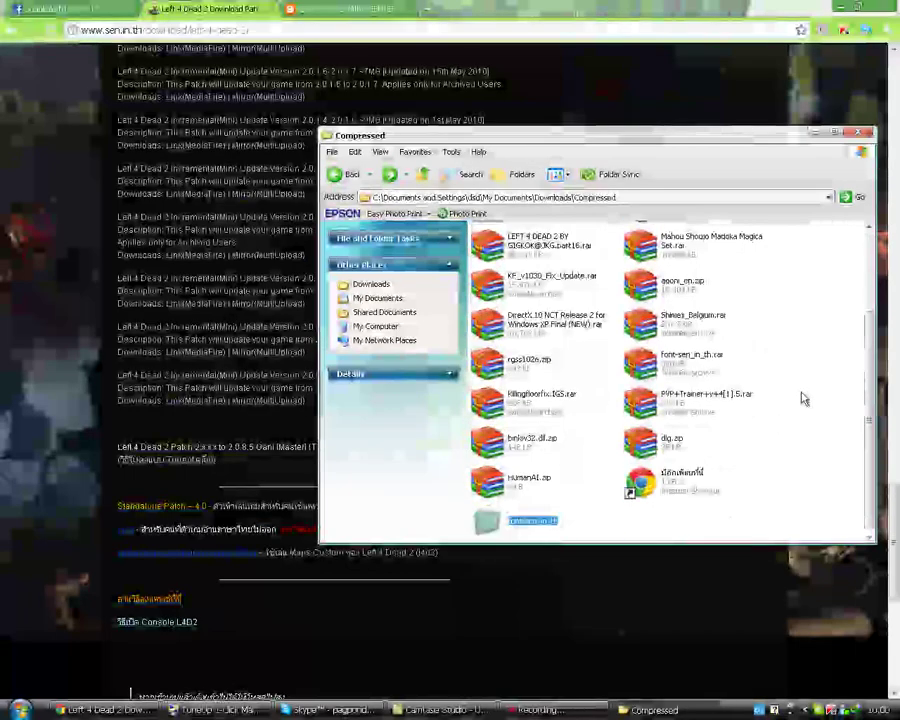
{"action": "left_click", "coordinate": [860, 131]}
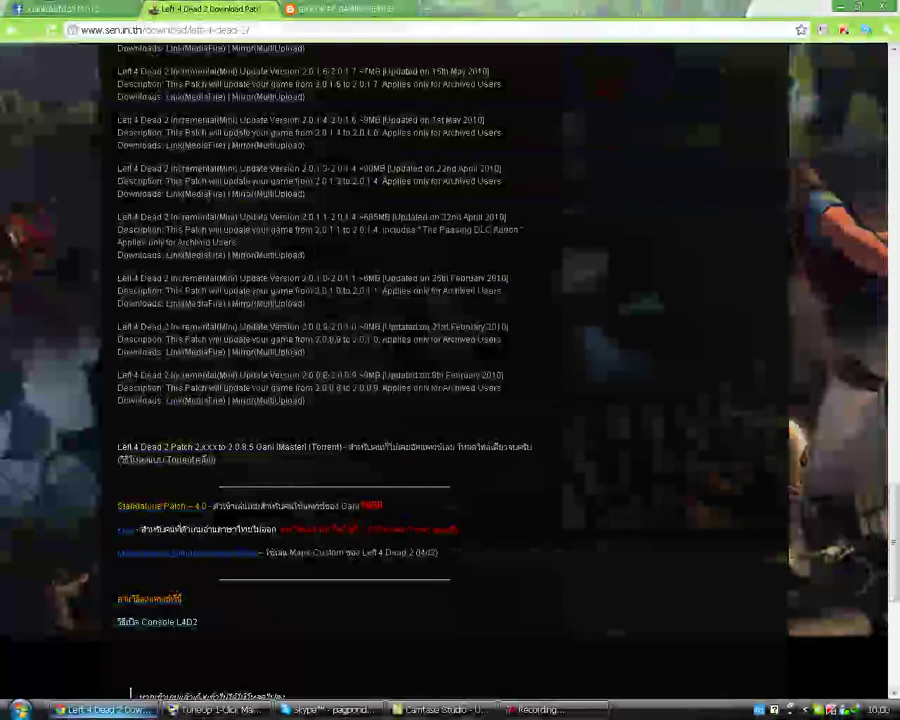
{"action": "left_click", "coordinate": [132, 708]}
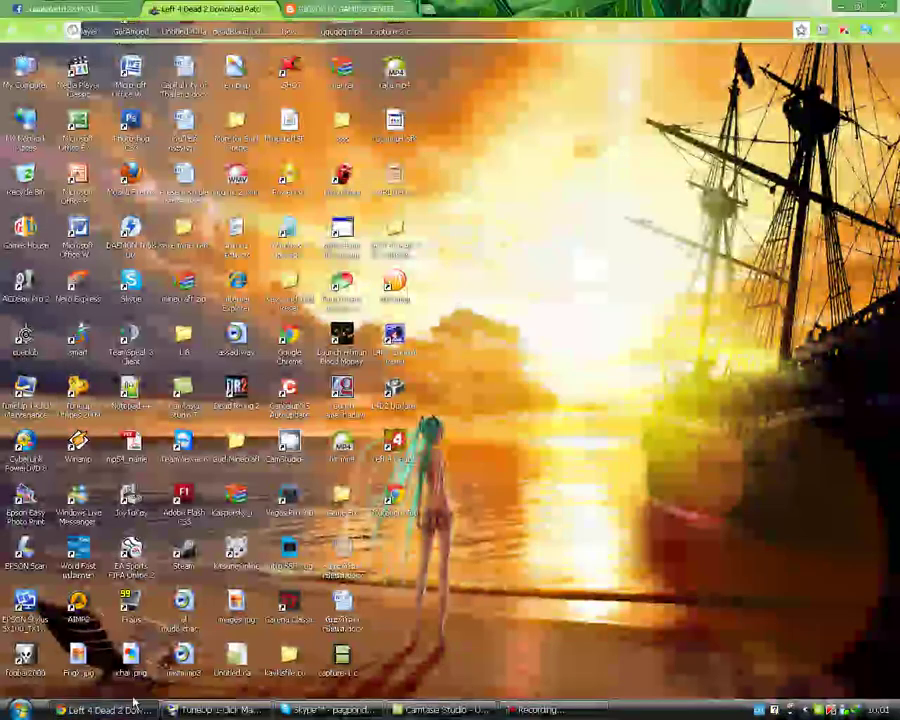
{"action": "left_click", "coordinate": [132, 708]}
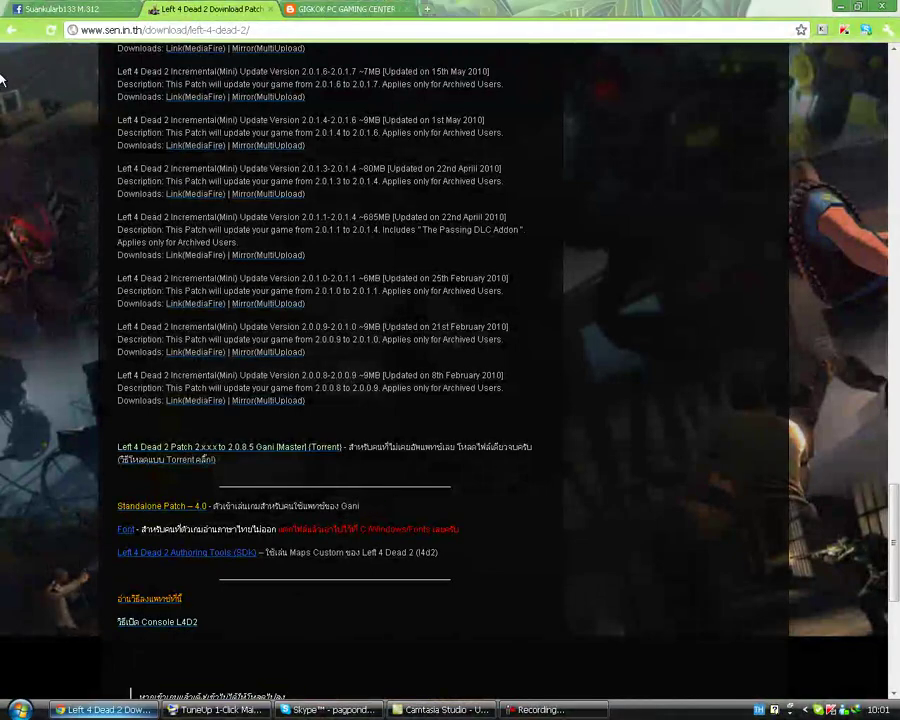
- Show the desktop and open the L4D2 Master Update 2.0.8.5 folder in C:\Downloads from My Computer
{"action": "key", "text": "super+d"}
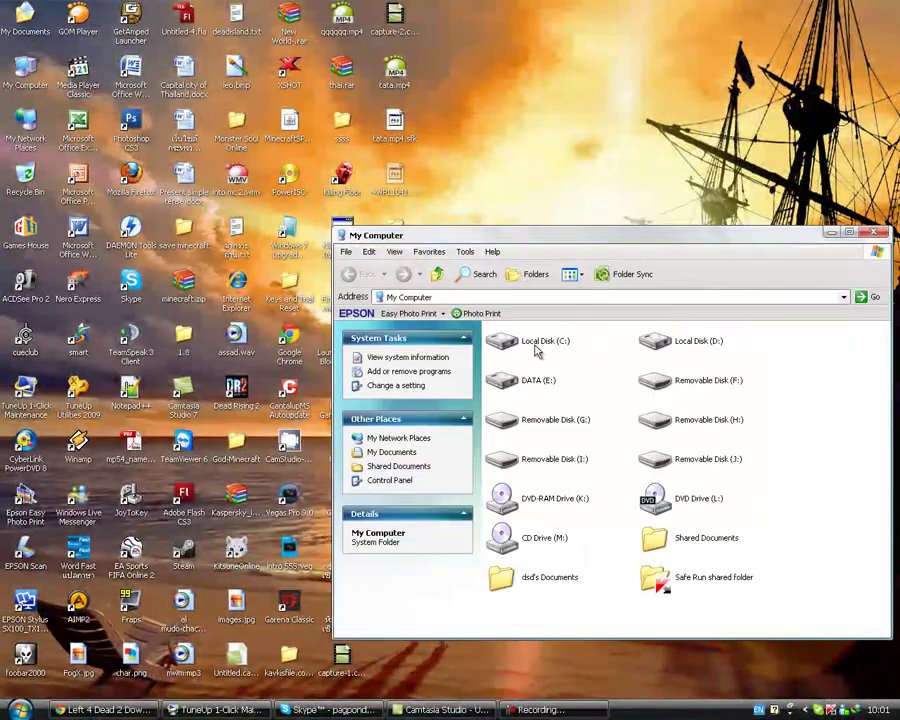
{"action": "double_click", "coordinate": [532, 343]}
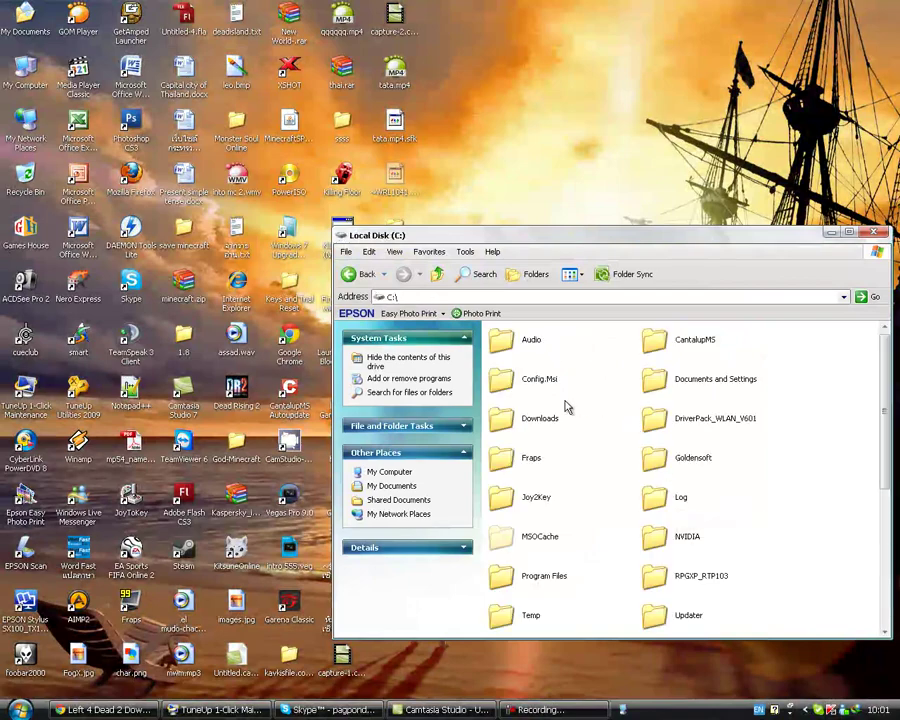
{"action": "double_click", "coordinate": [534, 412]}
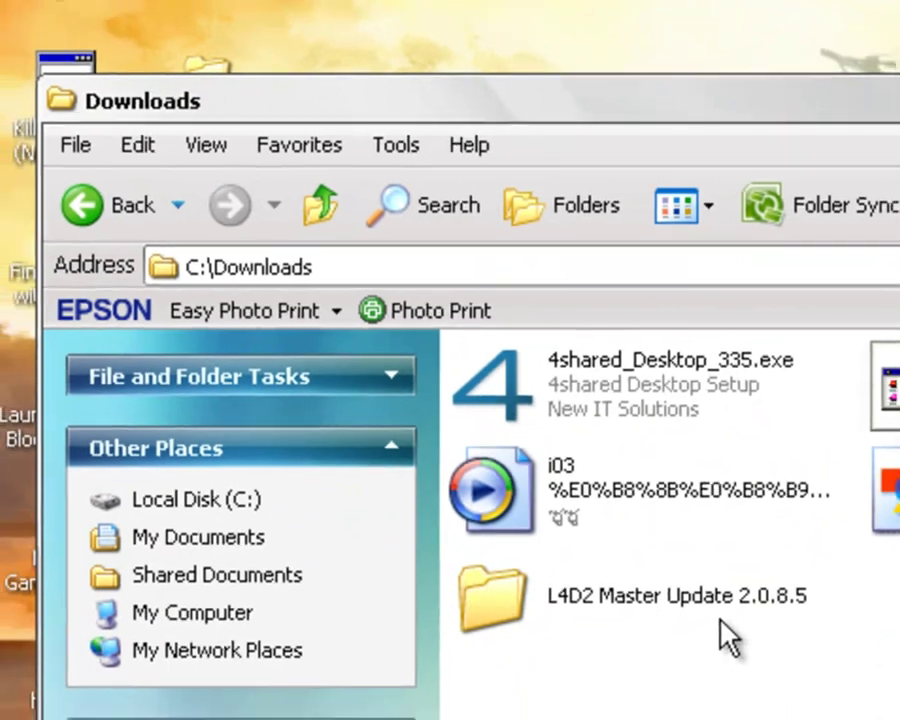
{"action": "double_click", "coordinate": [730, 615]}
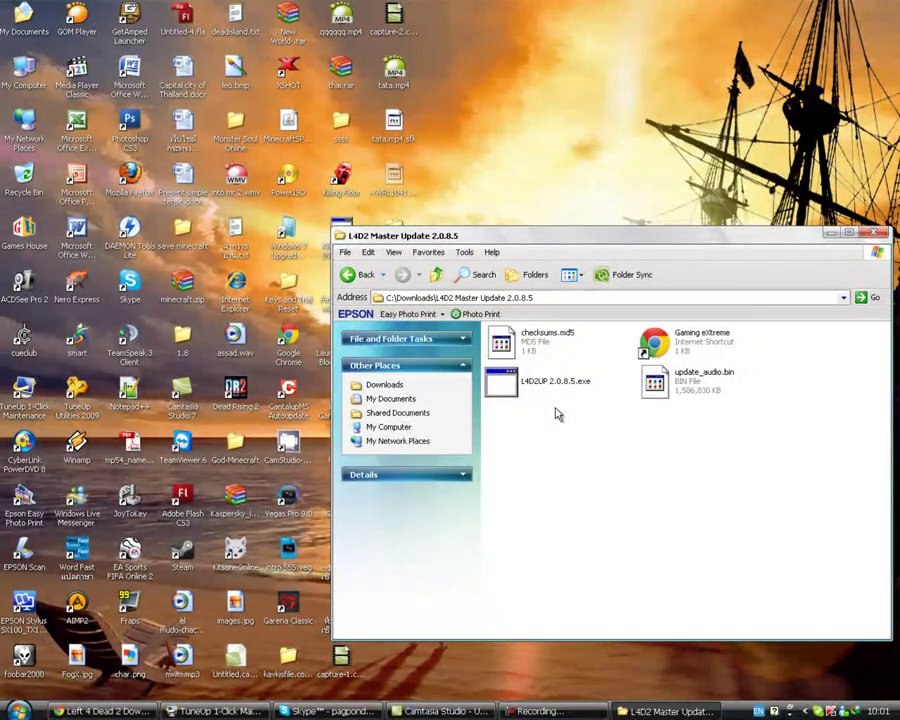
- Check the incremental updates on the patch page in Chrome, minimize it, and close the L4D2 Master Update 2.0.8.5 folder window
{"action": "left_click", "coordinate": [108, 710]}
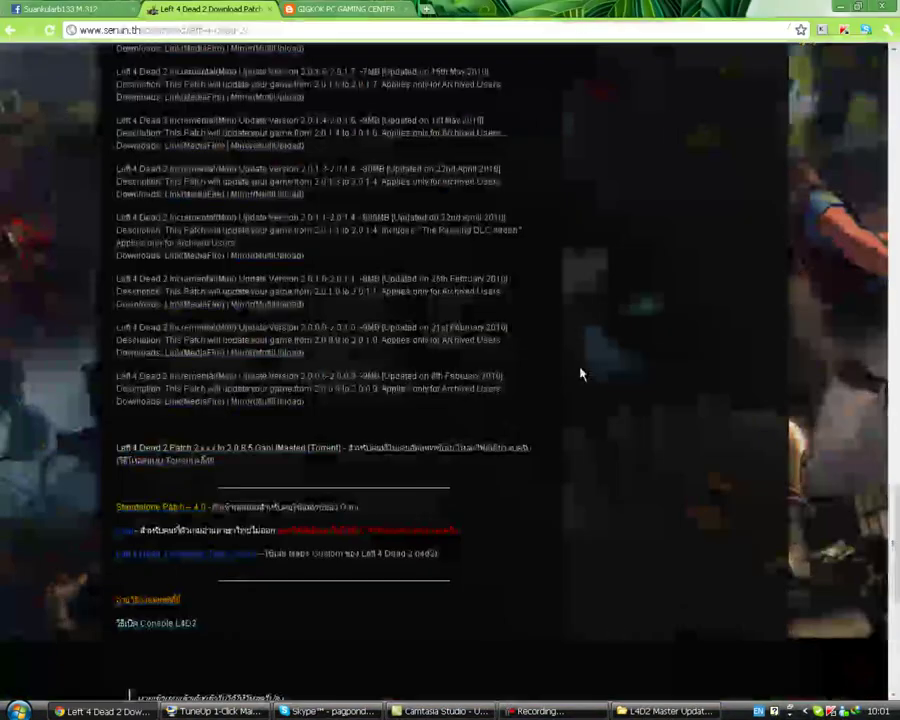
{"action": "left_click_drag", "start_coordinate": [893, 517], "coordinate": [882, 400]}
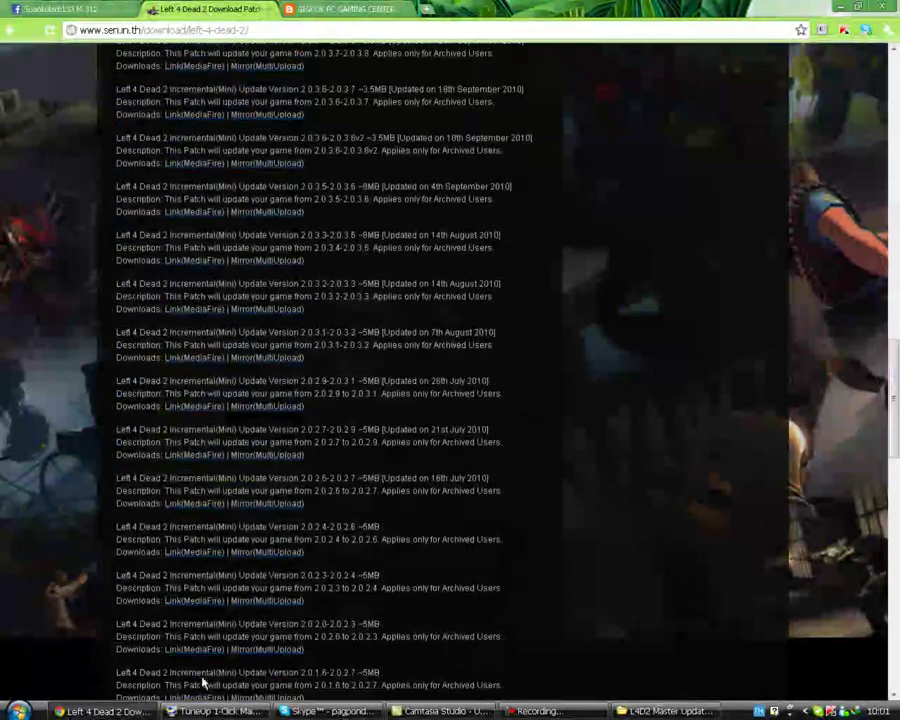
{"action": "left_click", "coordinate": [112, 710]}
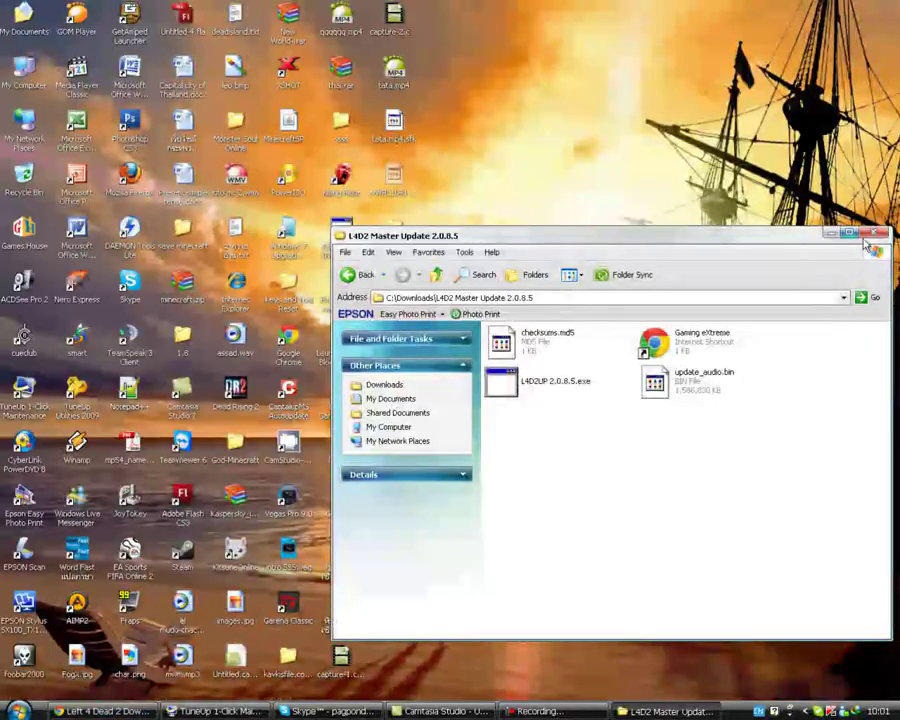
{"action": "left_click", "coordinate": [873, 235]}
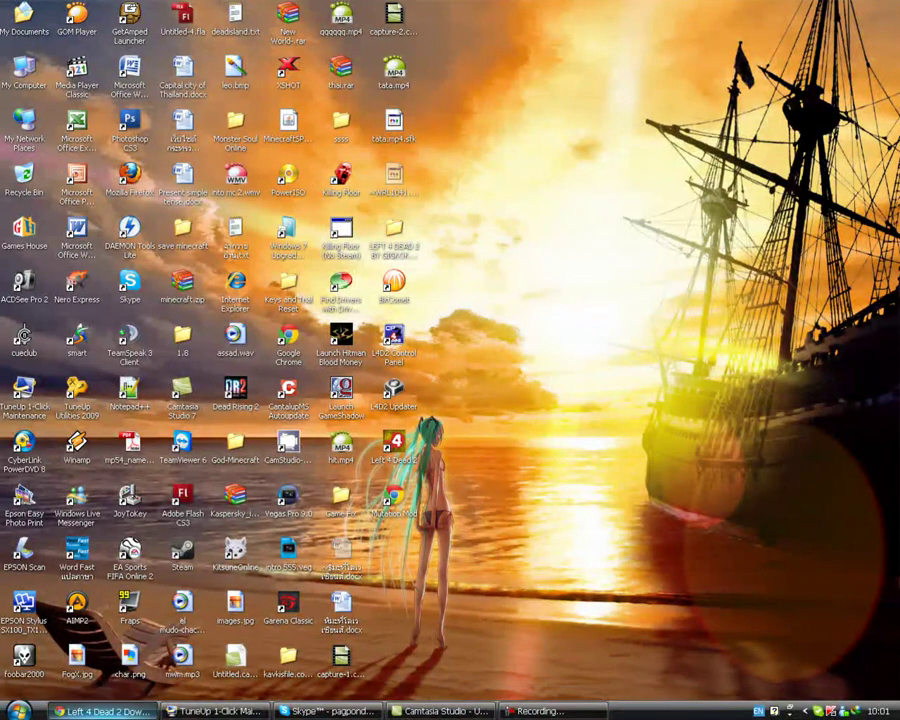
{"action": "left_click", "coordinate": [100, 711]}
{"action": "left_click", "coordinate": [100, 711]}
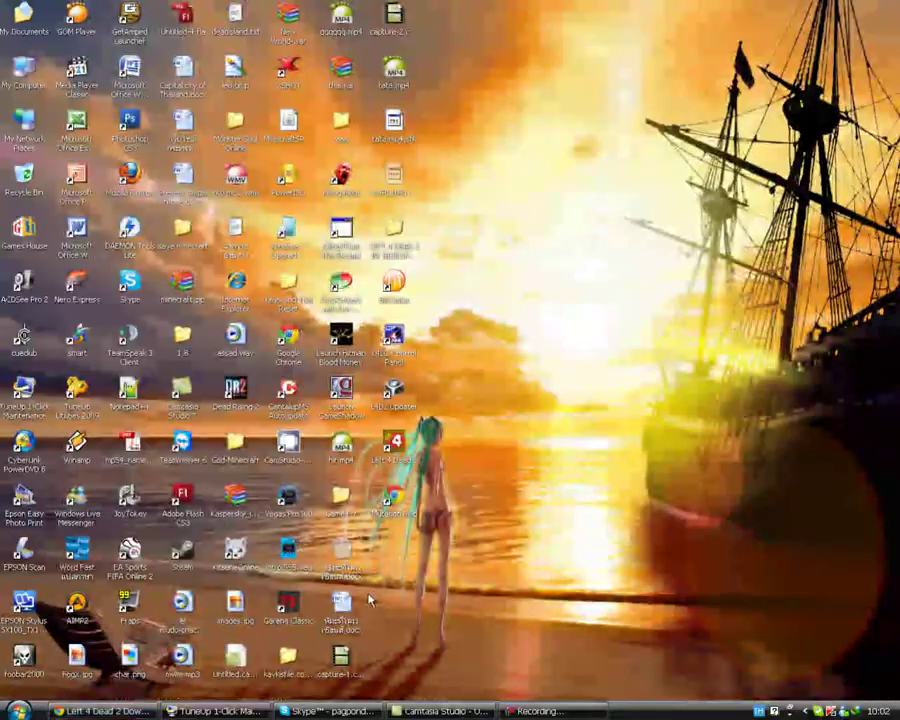
{"action": "left_click", "coordinate": [310, 712]}
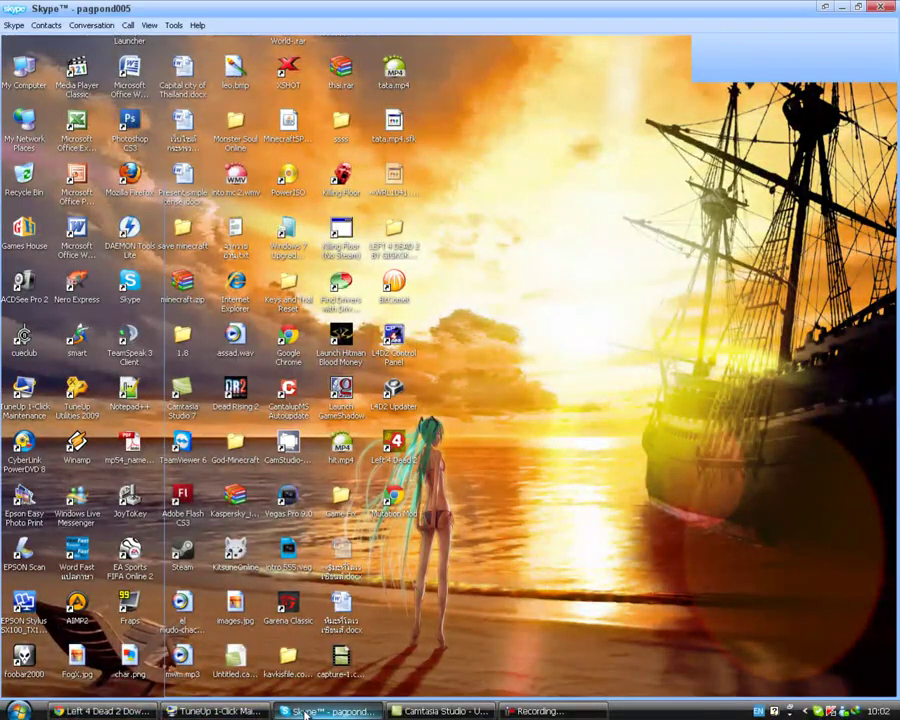
{"action": "left_click", "coordinate": [300, 711]}
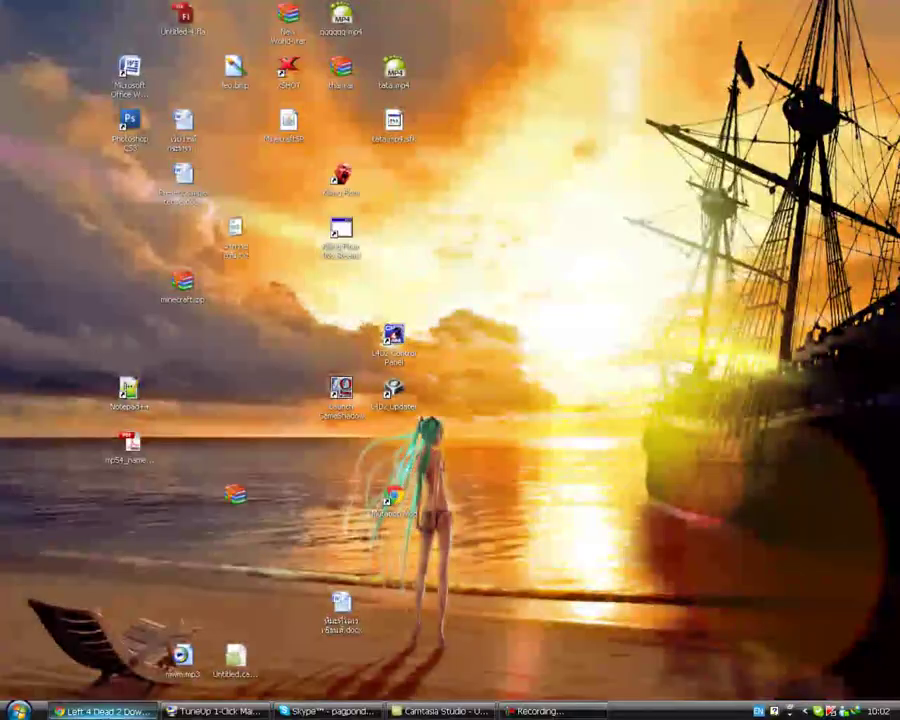
- Switch to the GIGKOK PC GAMING CENTER page in Chrome and review the MediaFire parts and master patch links
{"action": "left_click", "coordinate": [100, 711]}
{"action": "left_click", "coordinate": [334, 8]}
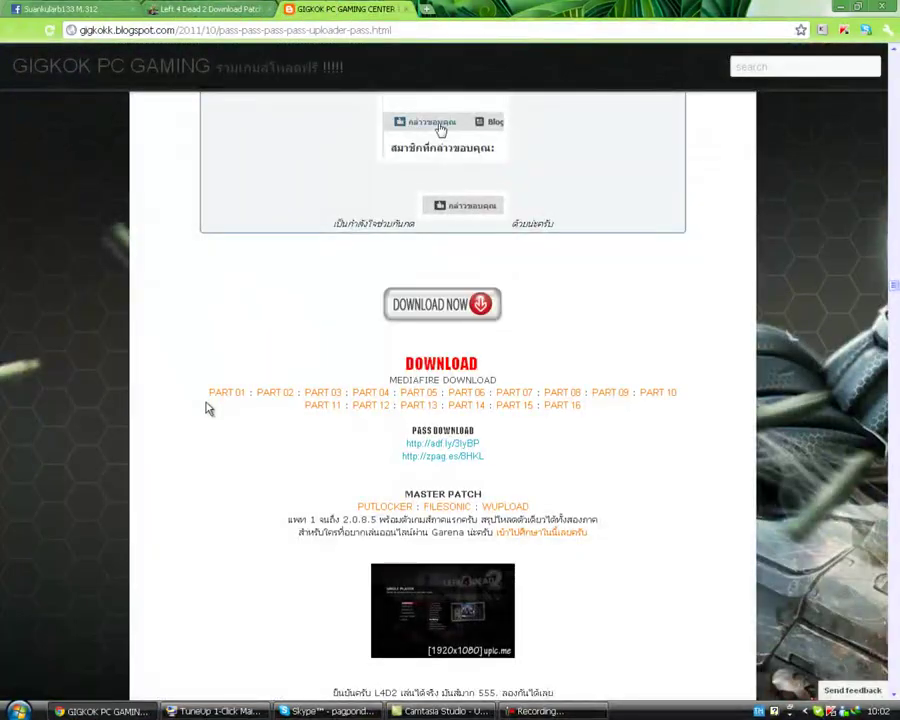
{"action": "scroll", "coordinate": [207, 408], "scroll_direction": "down", "scroll_amount": 1}
{"action": "scroll", "coordinate": [203, 408], "scroll_direction": "up", "scroll_amount": 2}
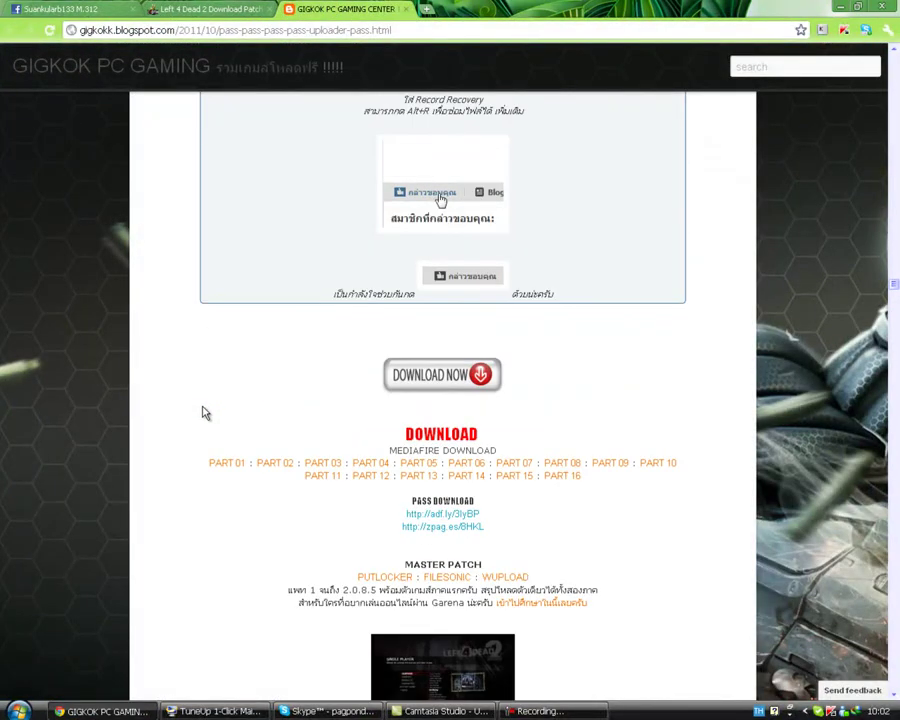
- Examine the MediaFire parts, pass links, master patch links and screenshots in the Left 4 Dead 2 post
{"action": "scroll", "coordinate": [203, 408], "scroll_direction": "down", "scroll_amount": 1}
{"action": "scroll", "coordinate": [203, 425], "scroll_direction": "up", "scroll_amount": 1}
{"action": "scroll", "coordinate": [203, 431], "scroll_direction": "down", "scroll_amount": 2}
{"action": "scroll", "coordinate": [208, 437], "scroll_direction": "down", "scroll_amount": 5}
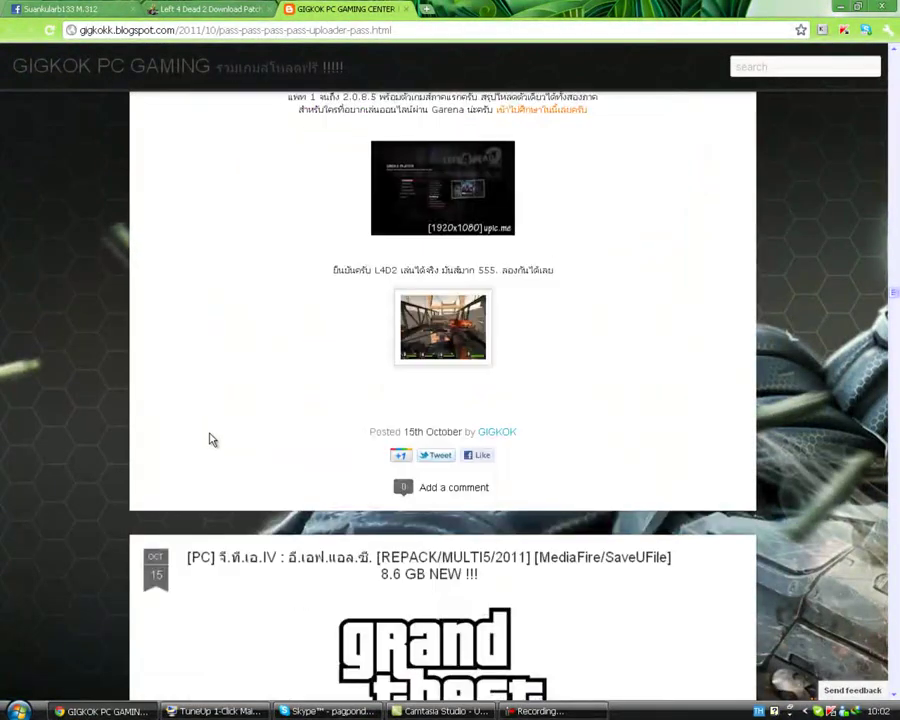
{"action": "scroll", "coordinate": [211, 438], "scroll_direction": "up", "scroll_amount": 1}
{"action": "scroll", "coordinate": [211, 439], "scroll_direction": "up", "scroll_amount": 1}
{"action": "scroll", "coordinate": [211, 438], "scroll_direction": "up", "scroll_amount": 4}
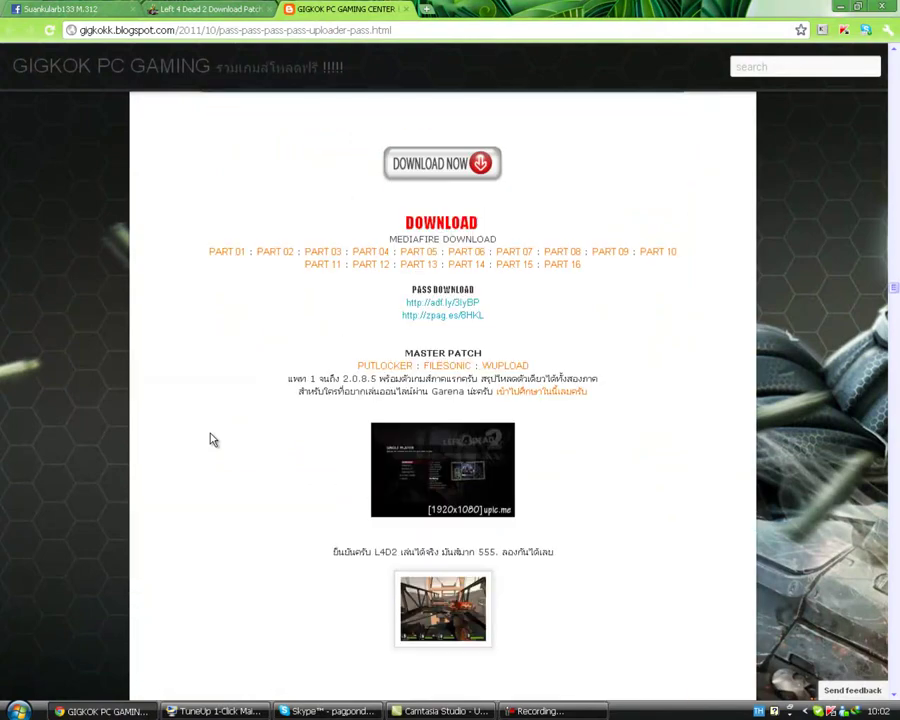
{"action": "scroll", "coordinate": [211, 438], "scroll_direction": "down", "scroll_amount": 1}
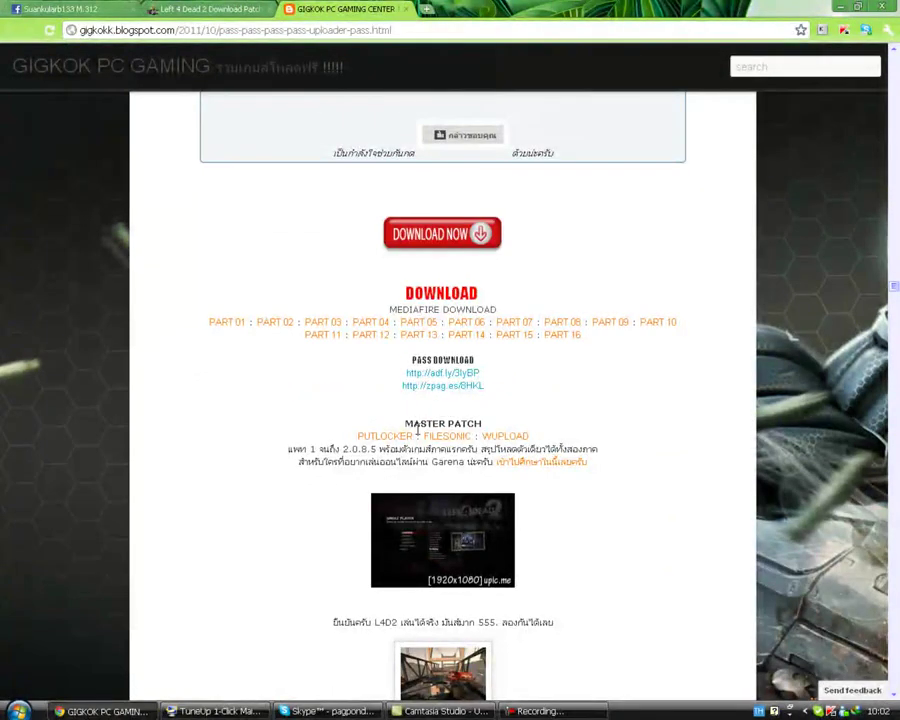
{"action": "scroll", "coordinate": [422, 440], "scroll_direction": "up", "scroll_amount": 1}
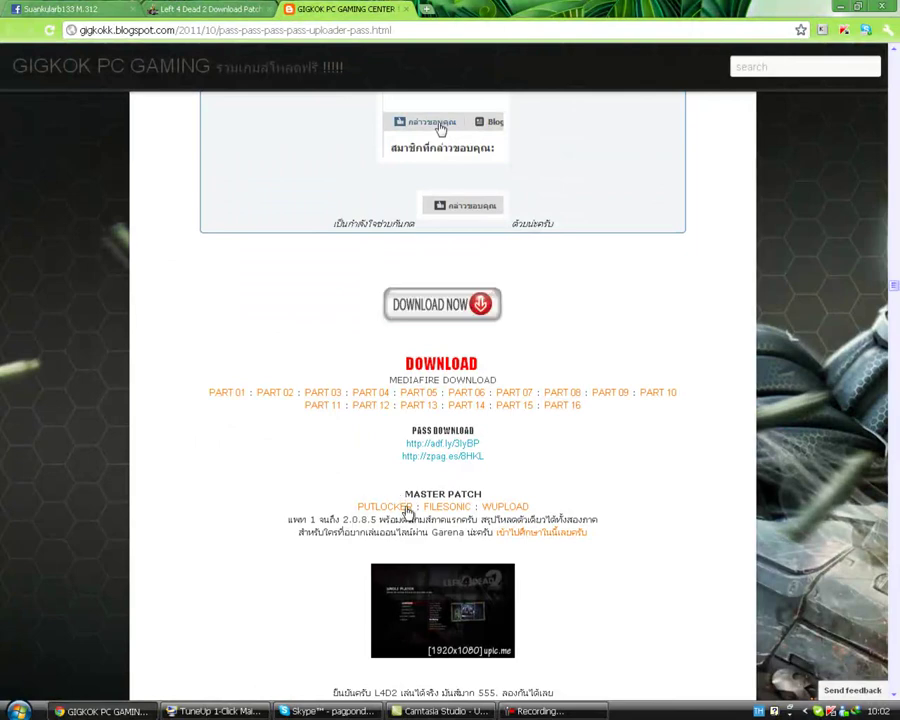
- Highlight the MASTER PATCH heading above the Putlocker, Filesonic and Wupload links, and clear the selection
{"action": "left_click_drag", "start_coordinate": [404, 493], "coordinate": [438, 490]}
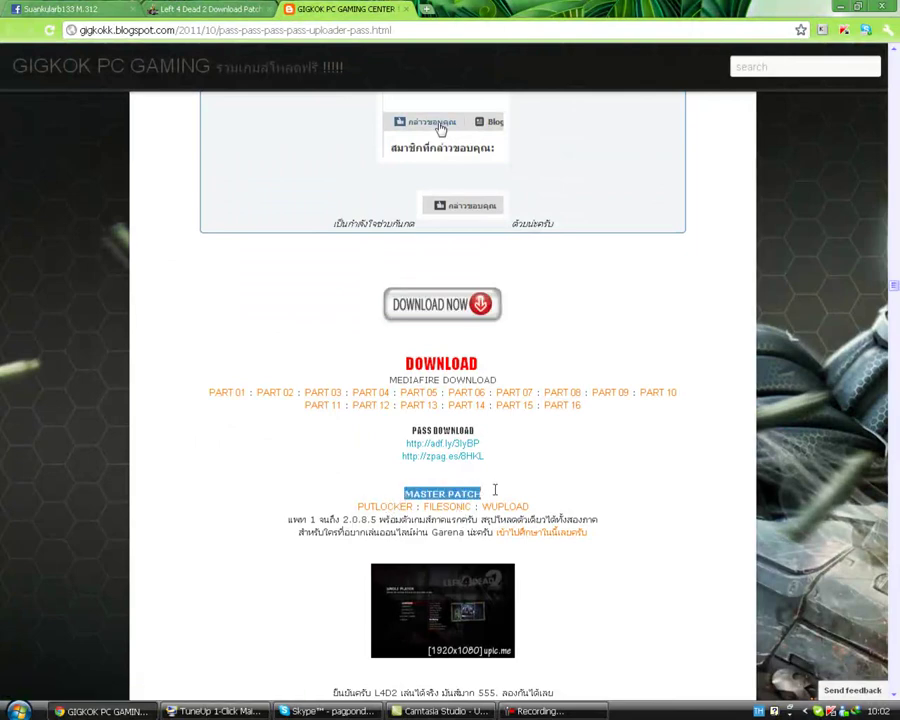
{"action": "left_click", "coordinate": [494, 492]}
{"action": "triple_click", "coordinate": [445, 494]}
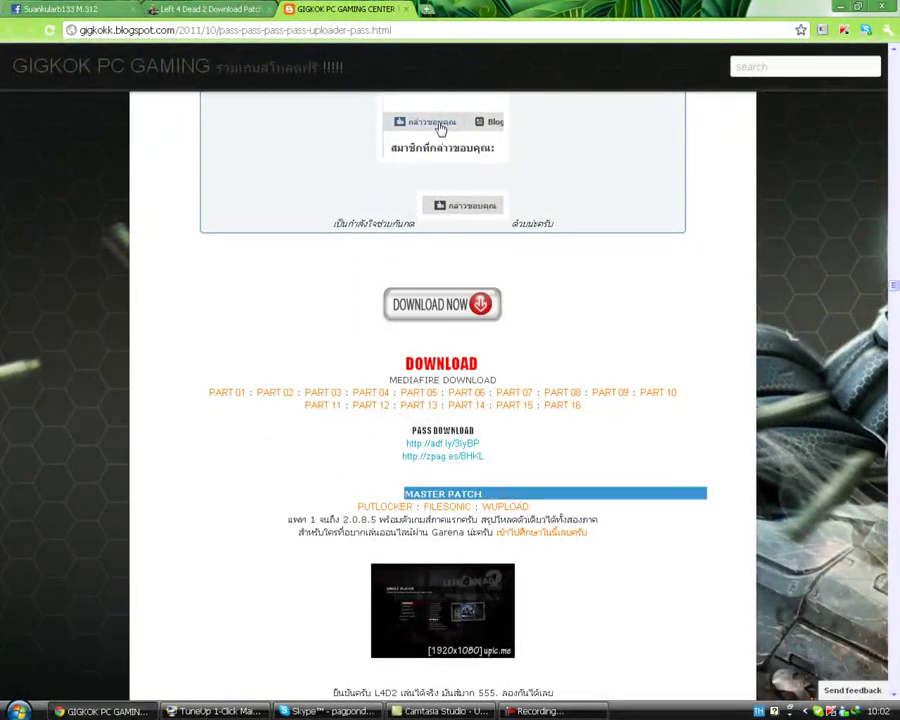
{"action": "left_click_drag", "start_coordinate": [508, 497], "coordinate": [443, 481]}
{"action": "left_click", "coordinate": [264, 475]}
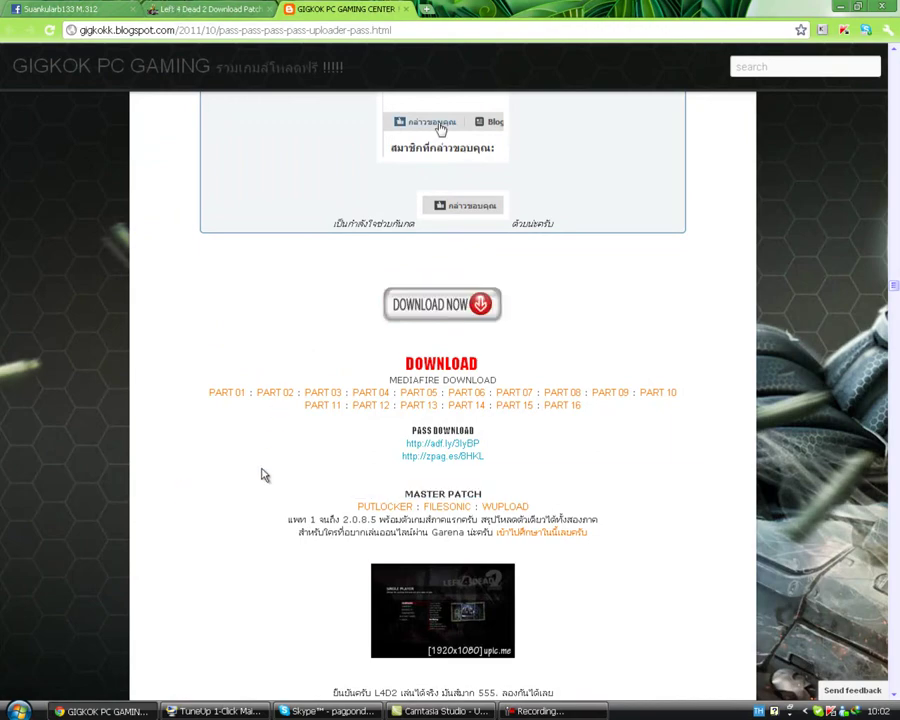
- Look over the system requirements, game description and installation instructions above the post's download links
{"action": "scroll", "coordinate": [211, 492], "scroll_direction": "up", "scroll_amount": 3}
{"action": "scroll", "coordinate": [199, 492], "scroll_direction": "down", "scroll_amount": 2}
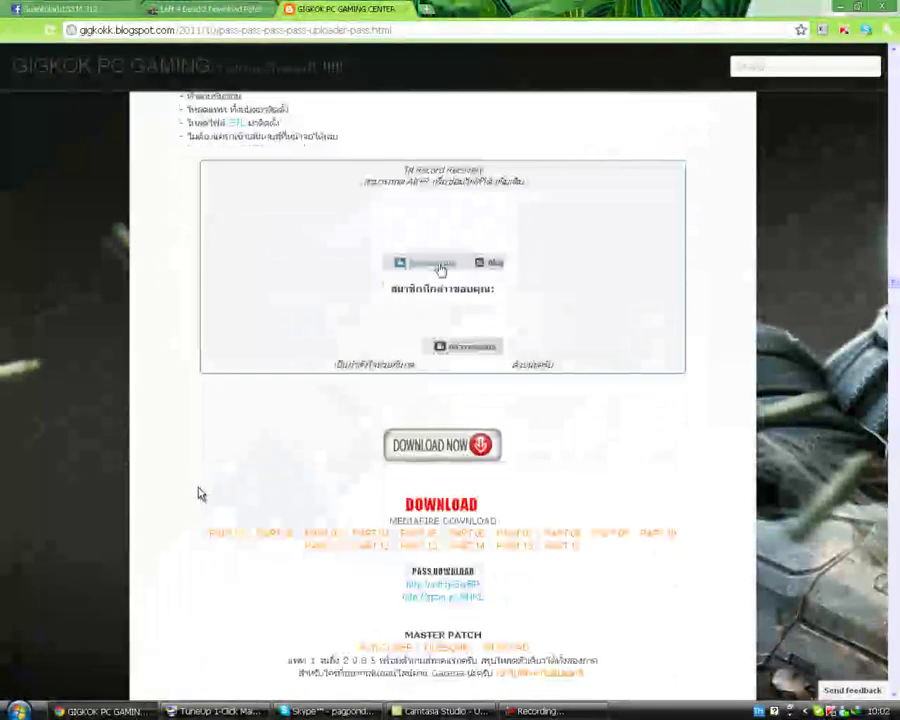
{"action": "scroll", "coordinate": [199, 492], "scroll_direction": "down", "scroll_amount": 1}
{"action": "scroll", "coordinate": [199, 492], "scroll_direction": "up", "scroll_amount": 3}
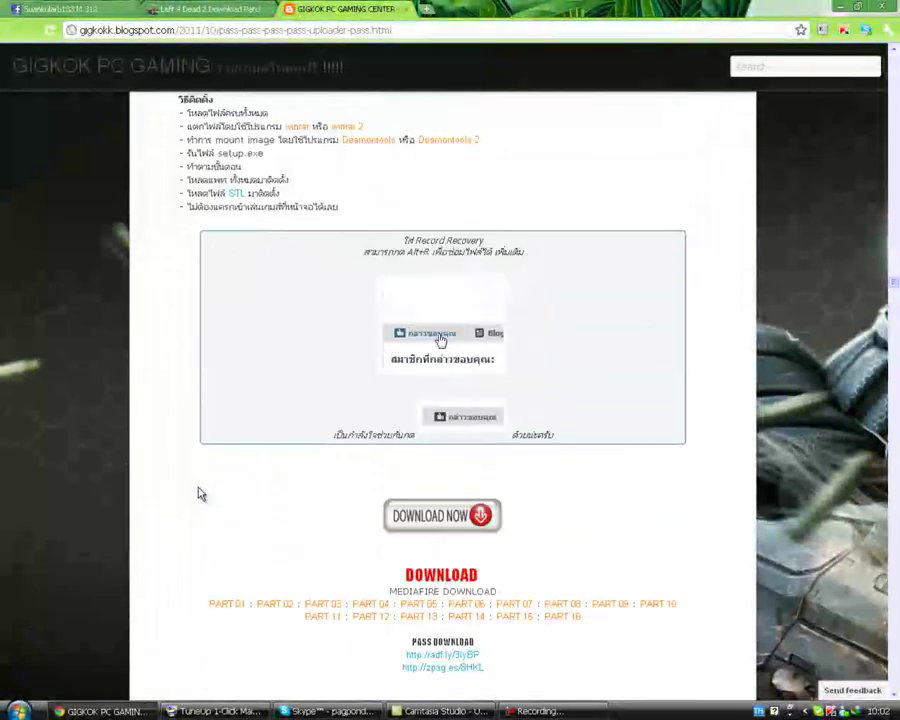
{"action": "scroll", "coordinate": [197, 490], "scroll_direction": "up", "scroll_amount": 1}
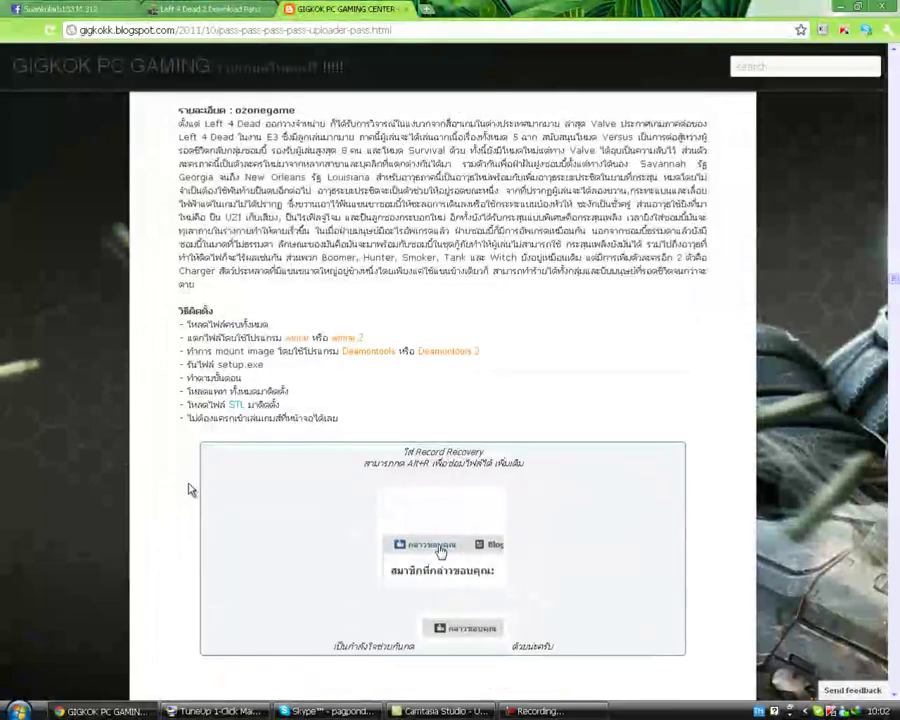
{"action": "scroll", "coordinate": [191, 487], "scroll_direction": "up", "scroll_amount": 2}
{"action": "scroll", "coordinate": [183, 481], "scroll_direction": "up", "scroll_amount": 2}
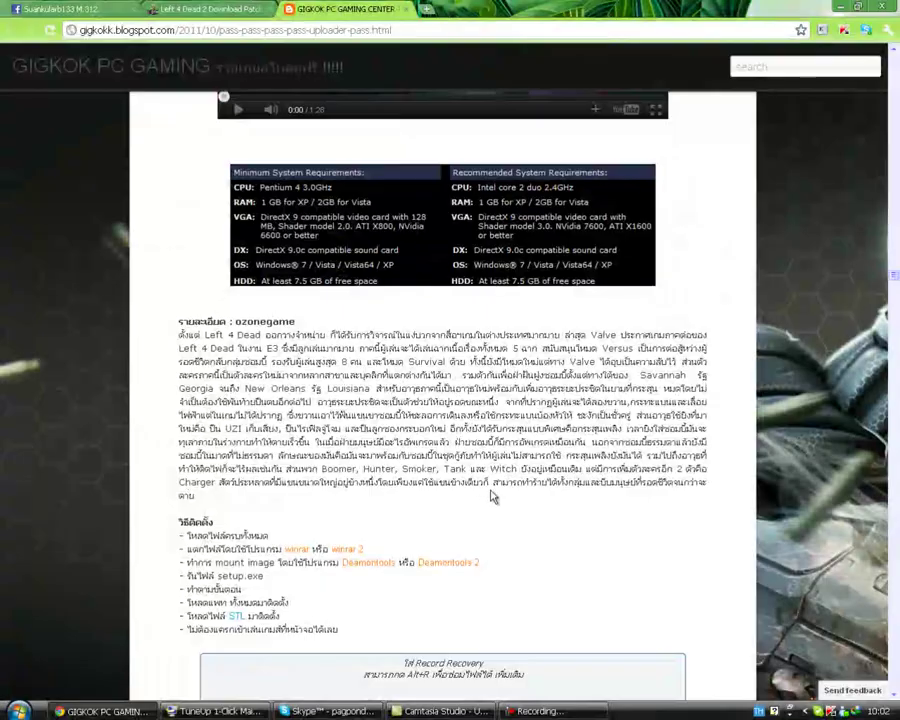
{"action": "scroll", "coordinate": [458, 520], "scroll_direction": "down", "scroll_amount": 5}
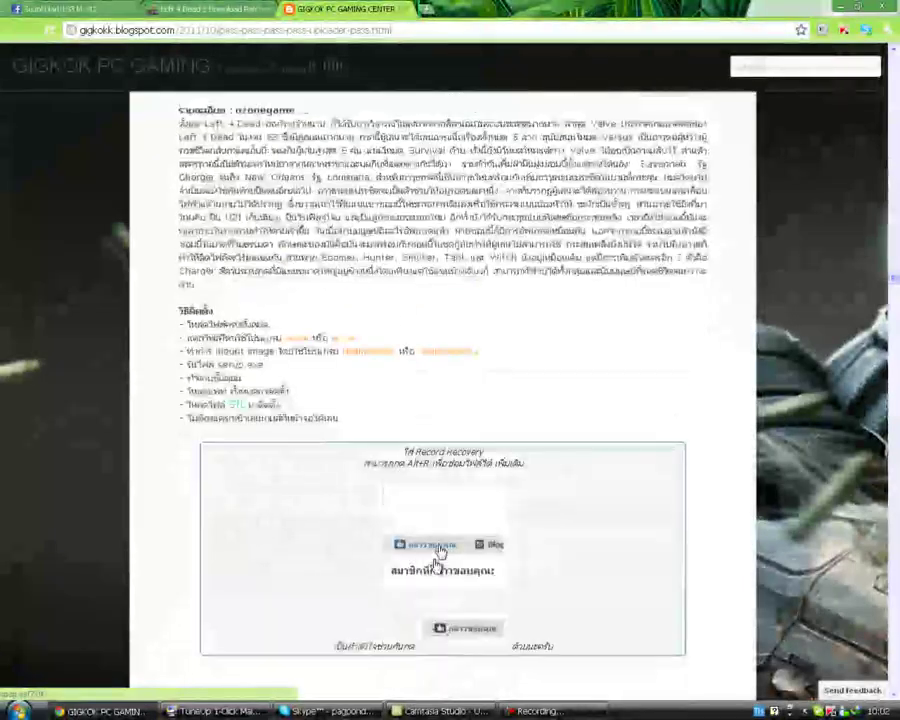
{"action": "scroll", "coordinate": [440, 560], "scroll_direction": "down", "scroll_amount": 6}
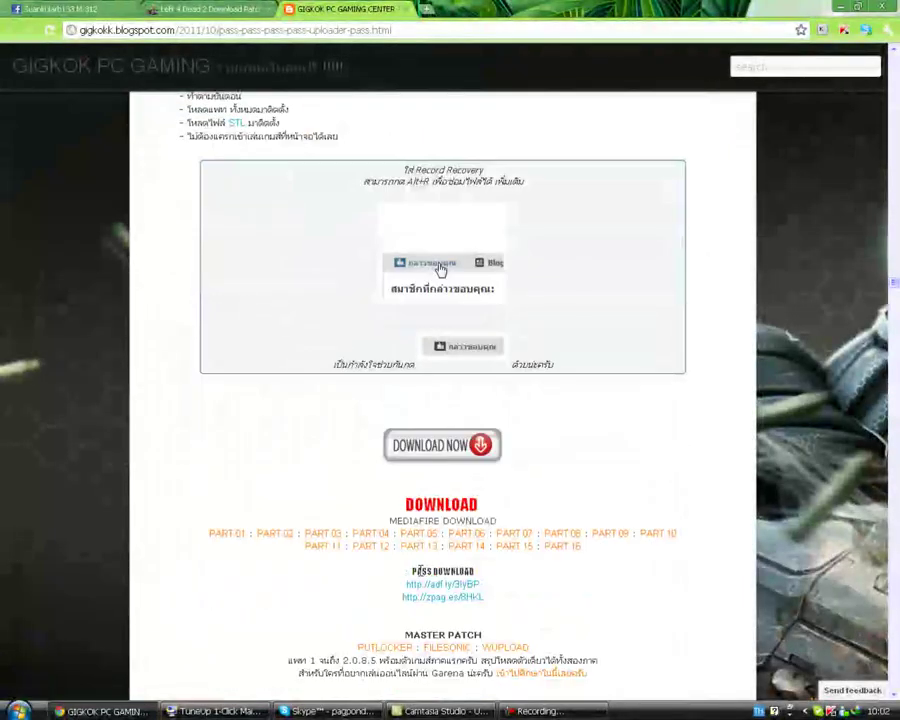
{"action": "scroll", "coordinate": [170, 380], "scroll_direction": "up", "scroll_amount": 7}
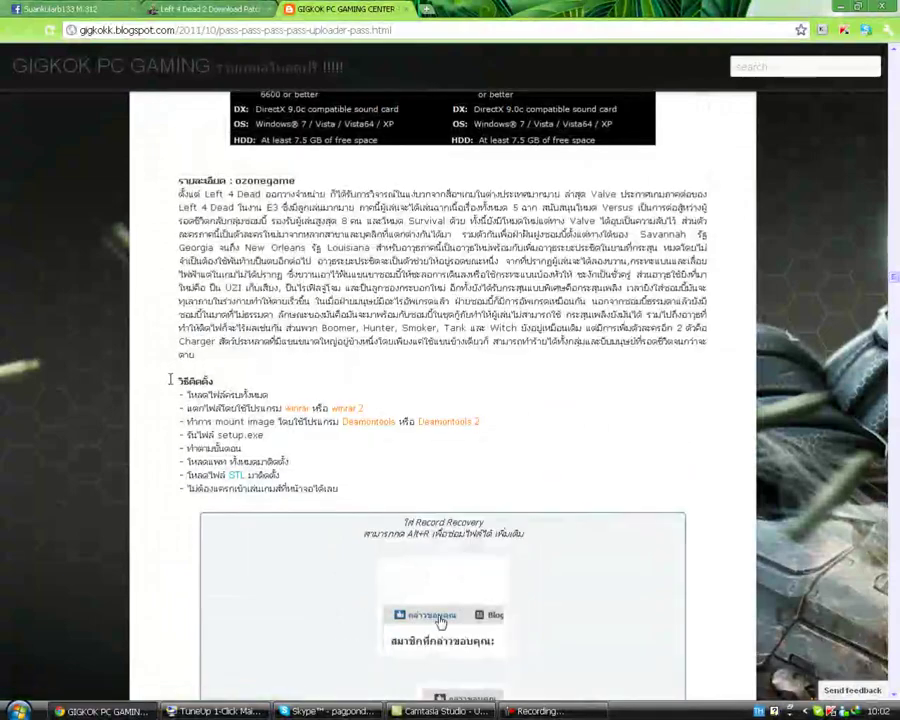
- Highlight the installation instructions from the heading down to the line about installing all patches, and clear the selection
{"action": "left_click_drag", "start_coordinate": [176, 381], "coordinate": [268, 397]}
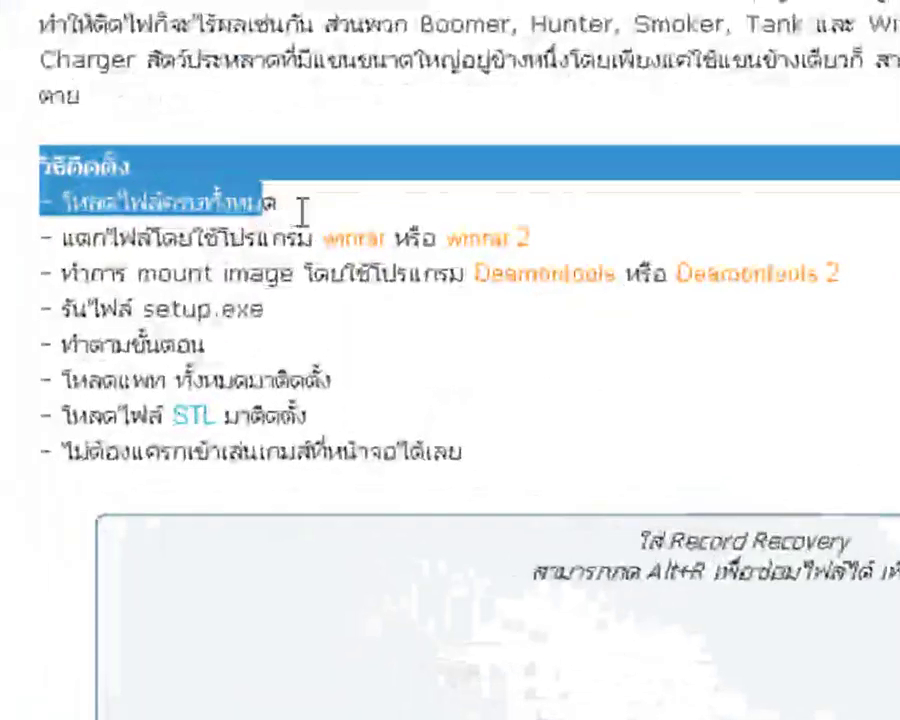
{"action": "left_click_drag", "start_coordinate": [300, 210], "coordinate": [333, 379]}
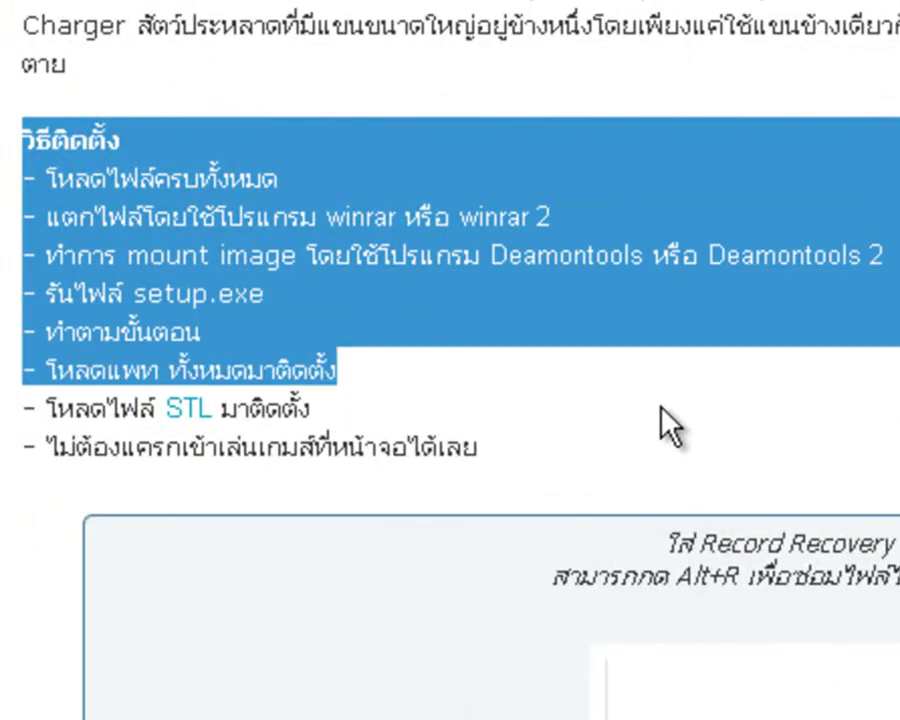
{"action": "left_click", "coordinate": [161, 408]}
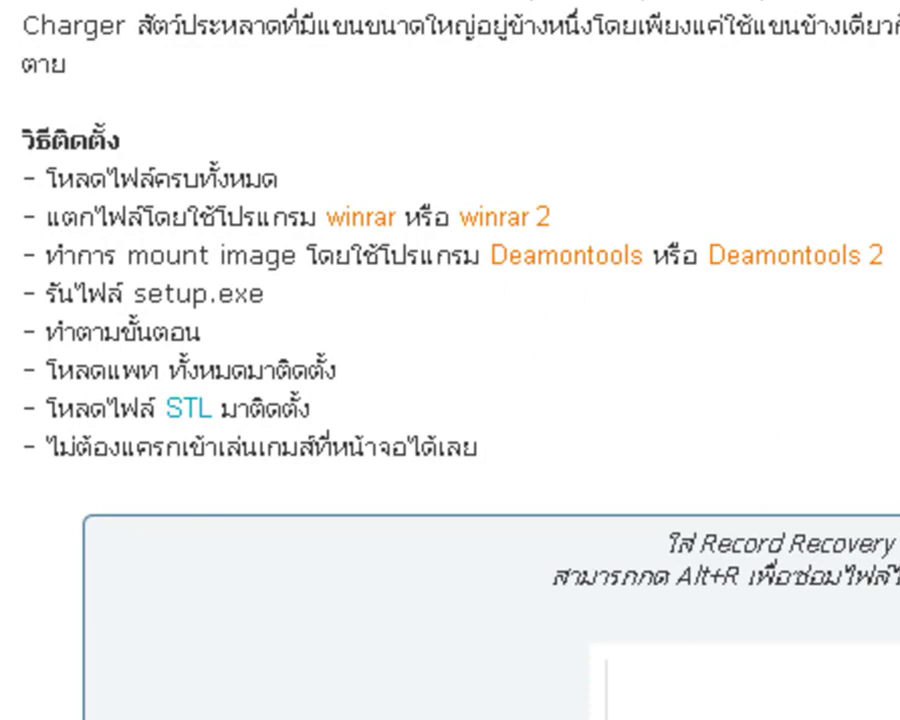
- Point out the mount image, setup.exe and patch lines of the installation instructions by selecting their text, and clear the selection
{"action": "left_click_drag", "start_coordinate": [55, 258], "coordinate": [382, 260]}
{"action": "left_click", "coordinate": [344, 257]}
{"action": "left_click_drag", "start_coordinate": [152, 252], "coordinate": [133, 291]}
{"action": "left_click", "coordinate": [257, 283]}
{"action": "double_click", "coordinate": [242, 293]}
{"action": "left_click", "coordinate": [242, 293]}
{"action": "left_click", "coordinate": [242, 293]}
{"action": "left_click_drag", "start_coordinate": [30, 372], "coordinate": [58, 371]}
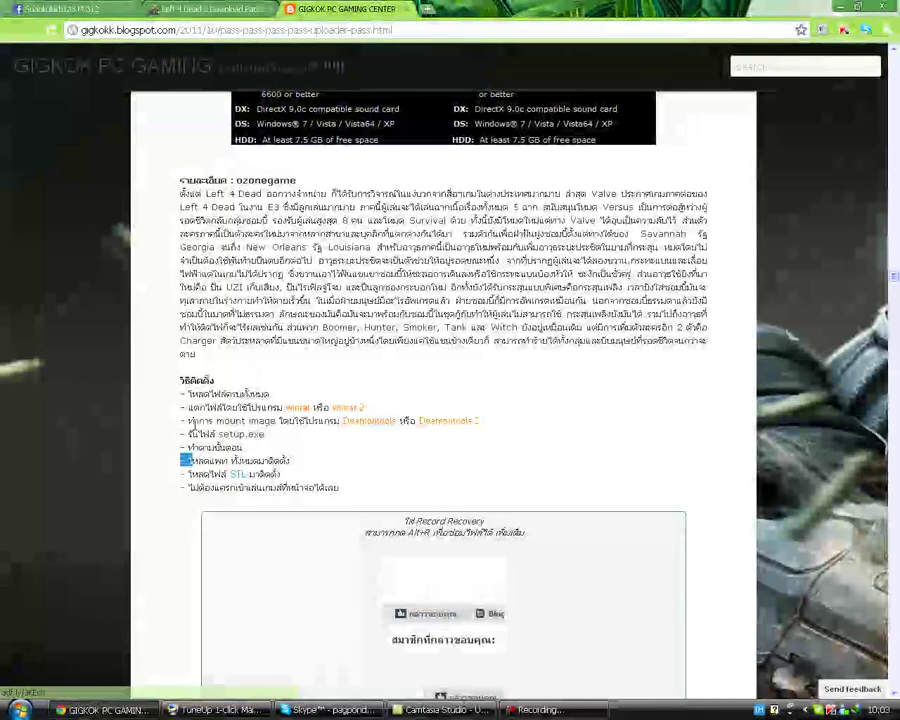
{"action": "left_click", "coordinate": [194, 482]}
- Check the progress of TuneUp 1-Click Maintenance and hide its window again
{"action": "left_click", "coordinate": [203, 713]}
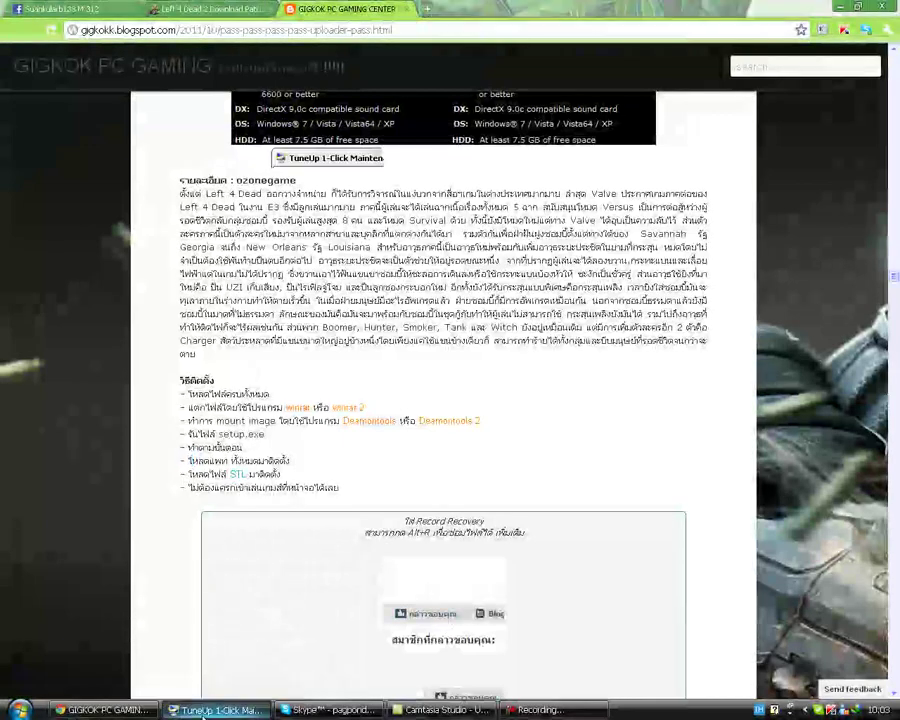
{"action": "left_click", "coordinate": [202, 716]}
{"action": "left_click", "coordinate": [201, 716]}
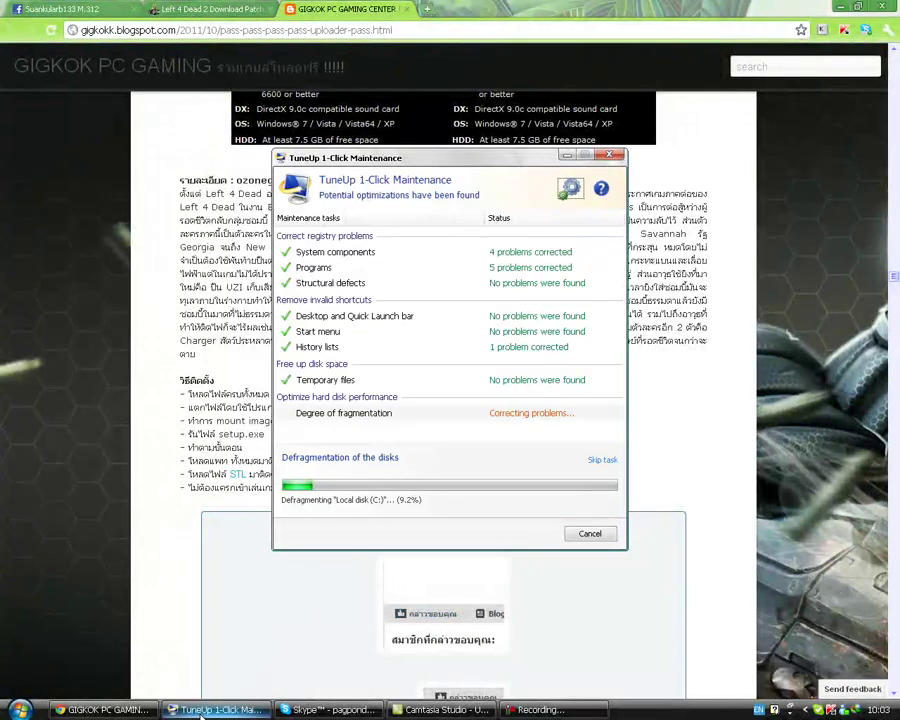
{"action": "left_click", "coordinate": [201, 716]}
- Leave the STL link, show the desktop and look through the archives in the Compressed downloads folder
{"action": "left_click", "coordinate": [236, 477]}
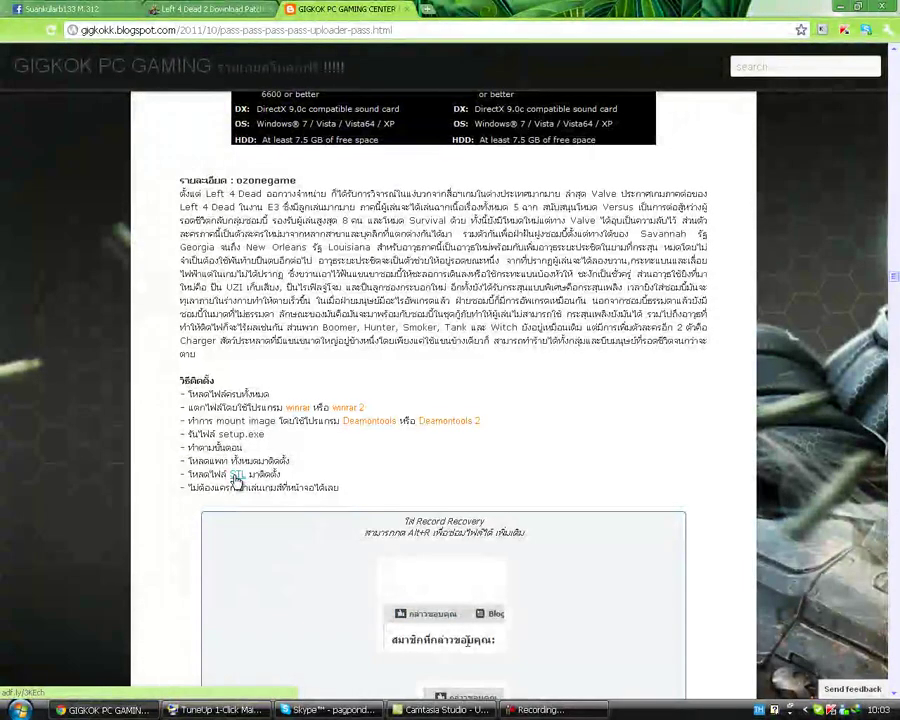
{"action": "key", "text": "super+d"}
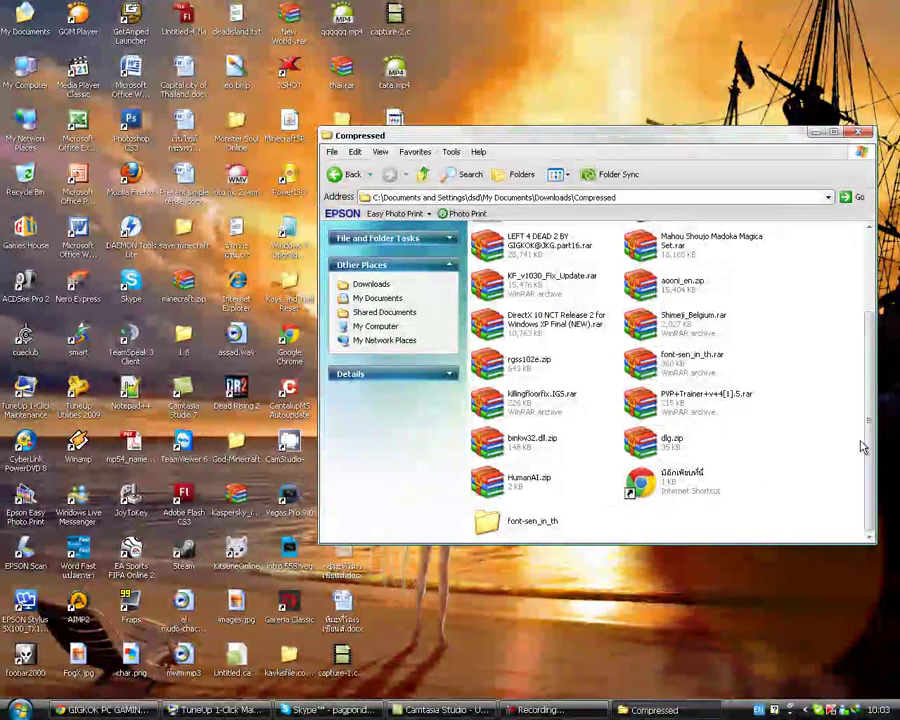
{"action": "left_click_drag", "start_coordinate": [872, 418], "coordinate": [866, 330]}
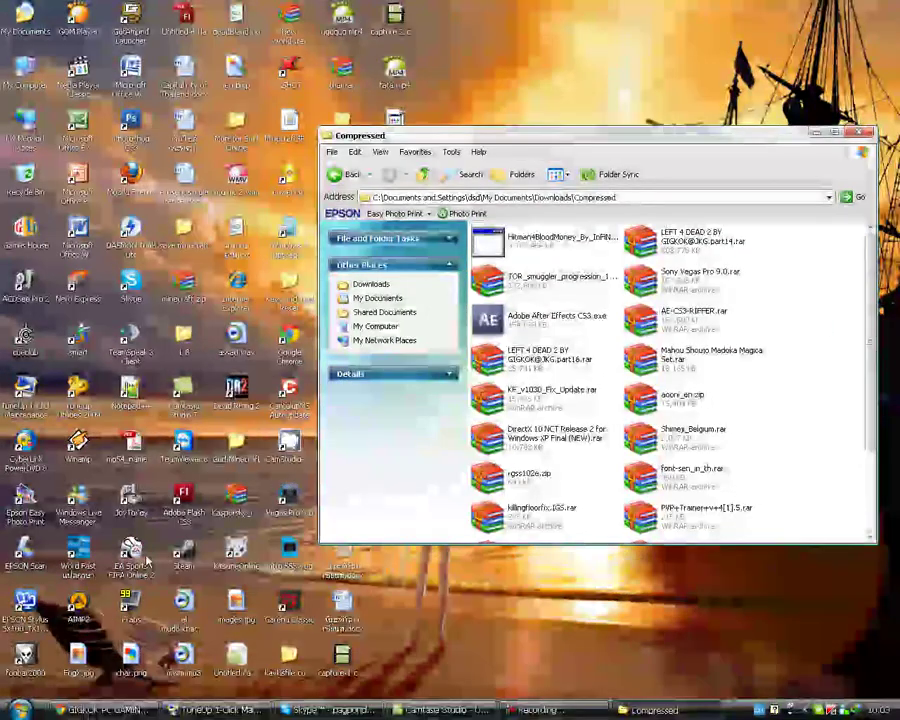
- Return to the GIGKOK page in Chrome, open the STL link from the installation instructions and close its adf.ly tab
{"action": "left_click", "coordinate": [68, 713]}
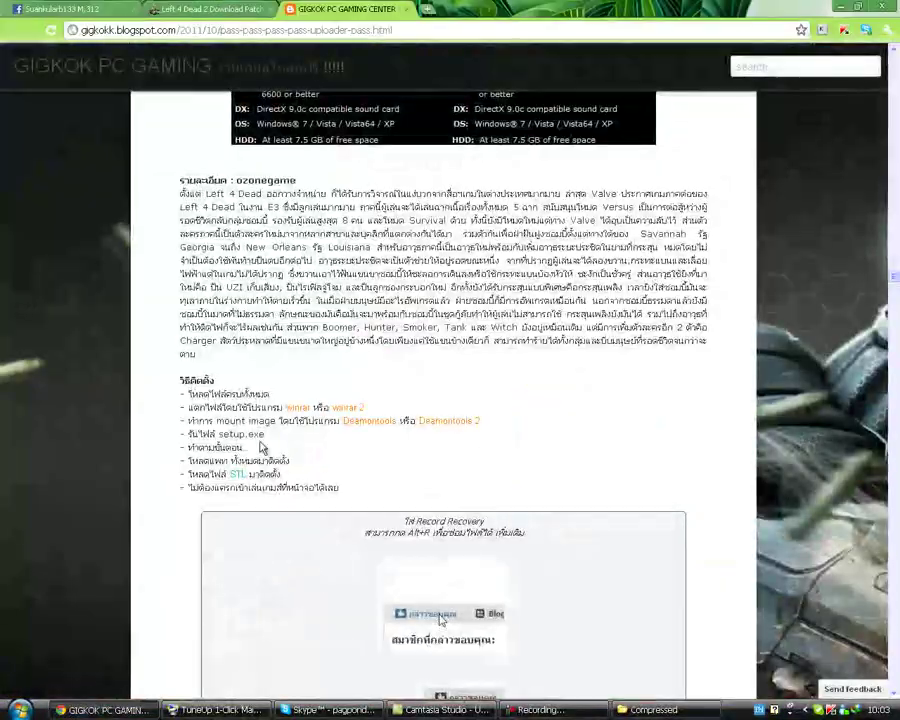
{"action": "left_click", "coordinate": [237, 477]}
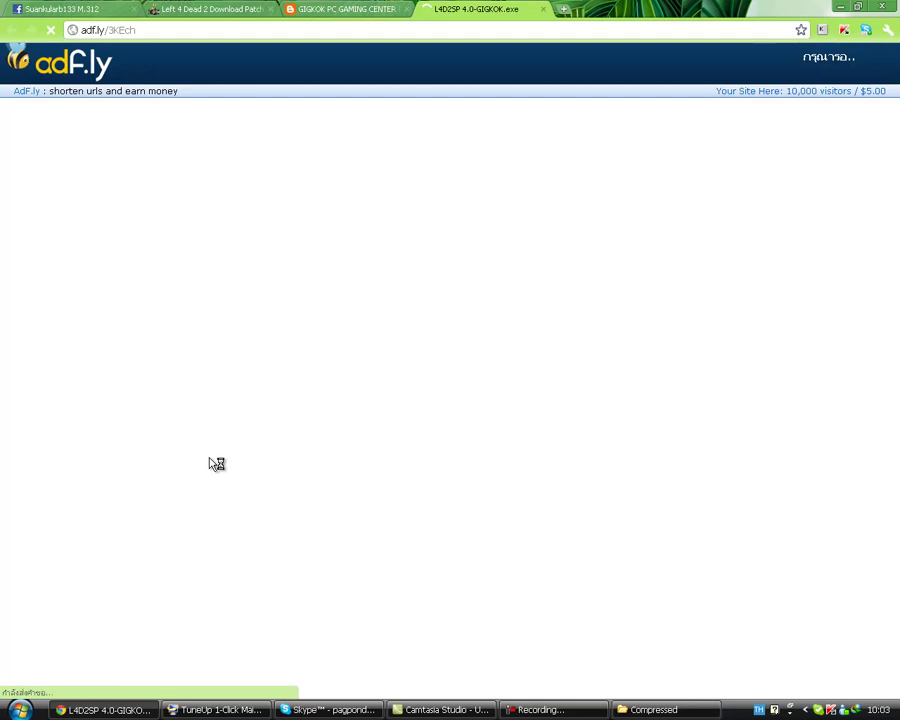
{"action": "left_click", "coordinate": [544, 9]}
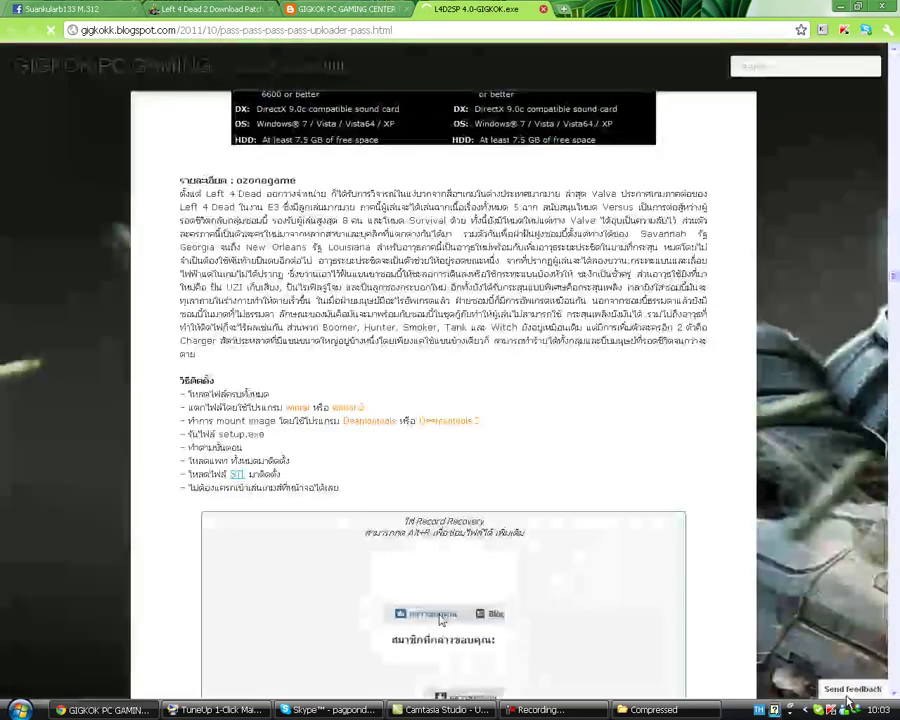
- Switch to Internet Download Manager and launch the downloaded L4D2SP 4.0-GIGKOK.exe from its list
{"action": "double_click", "coordinate": [855, 713]}
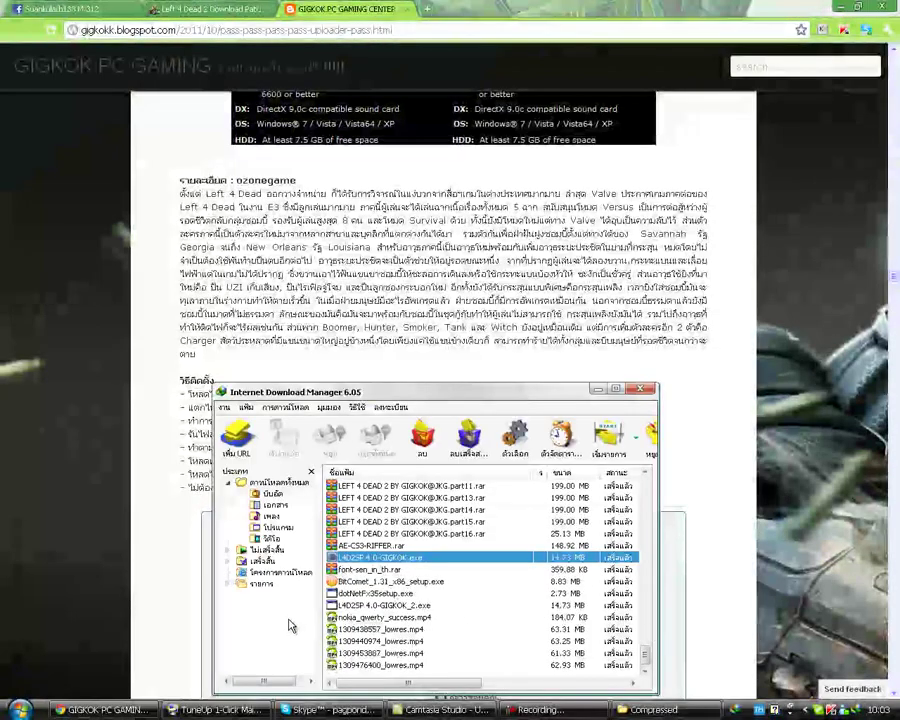
{"action": "right_click", "coordinate": [380, 567]}
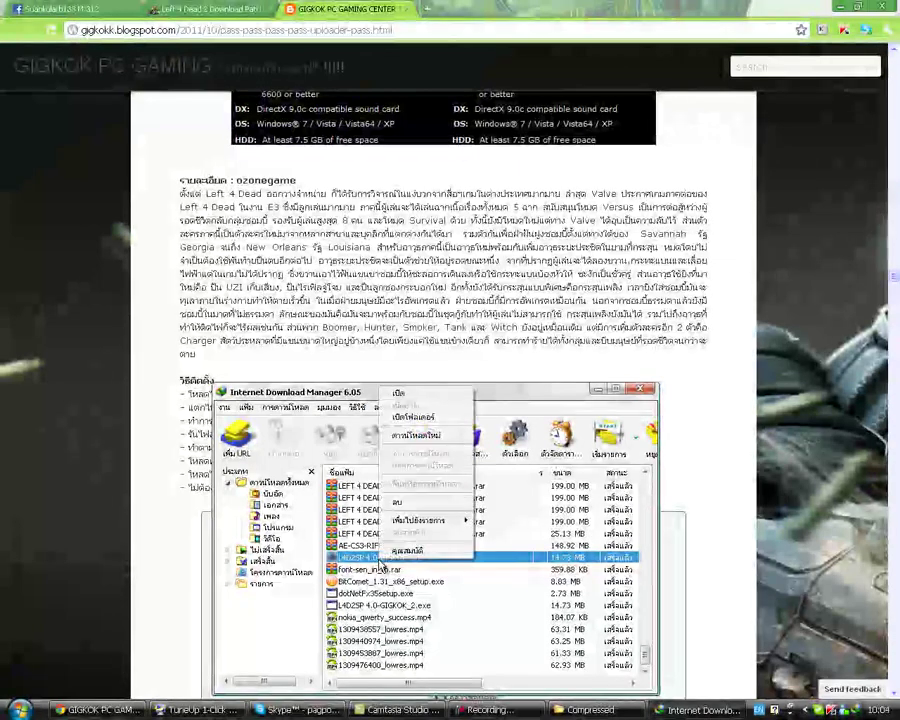
{"action": "left_click", "coordinate": [450, 394]}
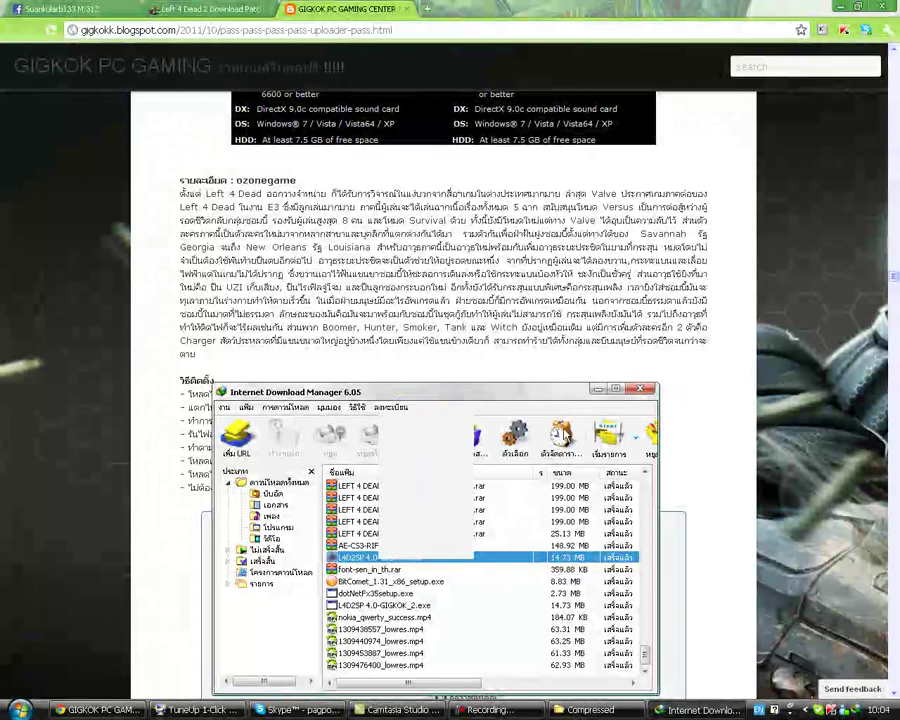
- Minimize Internet Download Manager and Chrome, and close the Compressed folder window
{"action": "left_click", "coordinate": [599, 390]}
{"action": "left_click", "coordinate": [97, 709]}
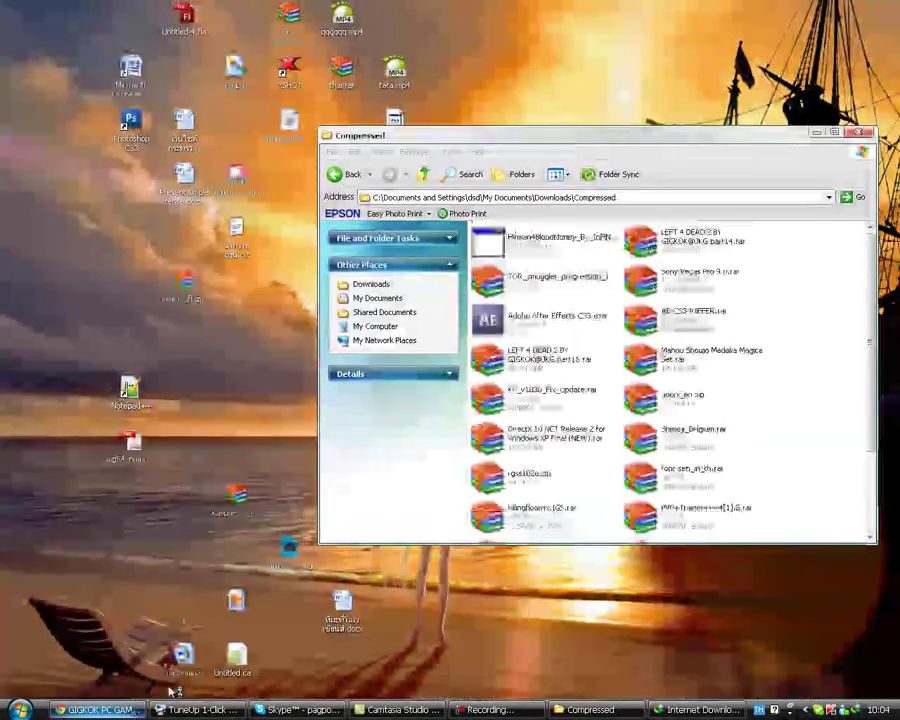
{"action": "right_click", "coordinate": [597, 708]}
{"action": "left_click", "coordinate": [590, 709]}
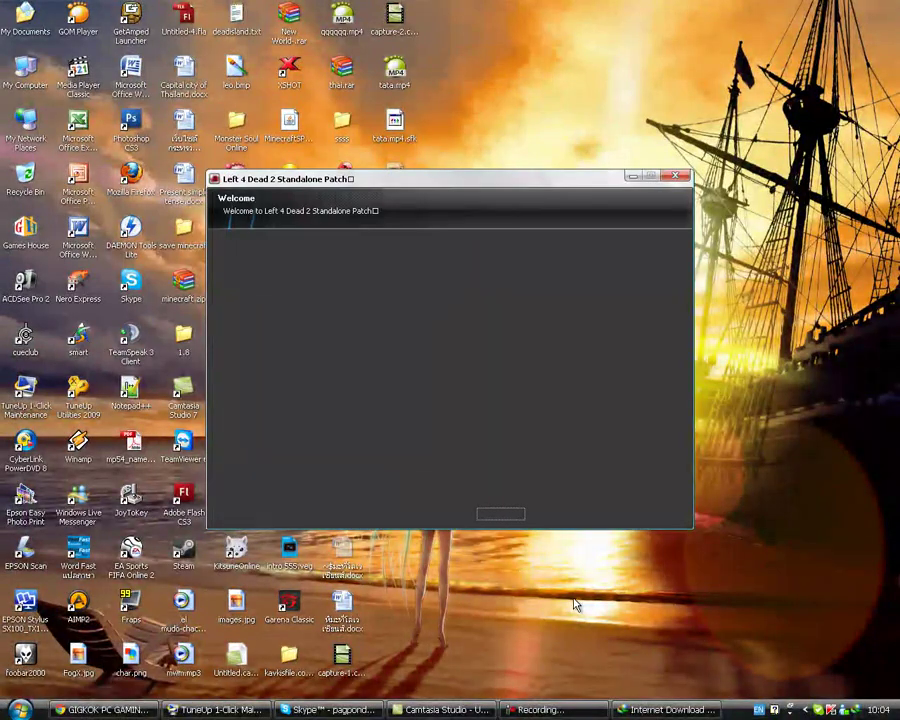
- Accept the license in the Left 4 Dead 2 Standalone Patch installer and continue with the preselected components and emulator
{"action": "left_click", "coordinate": [504, 518]}
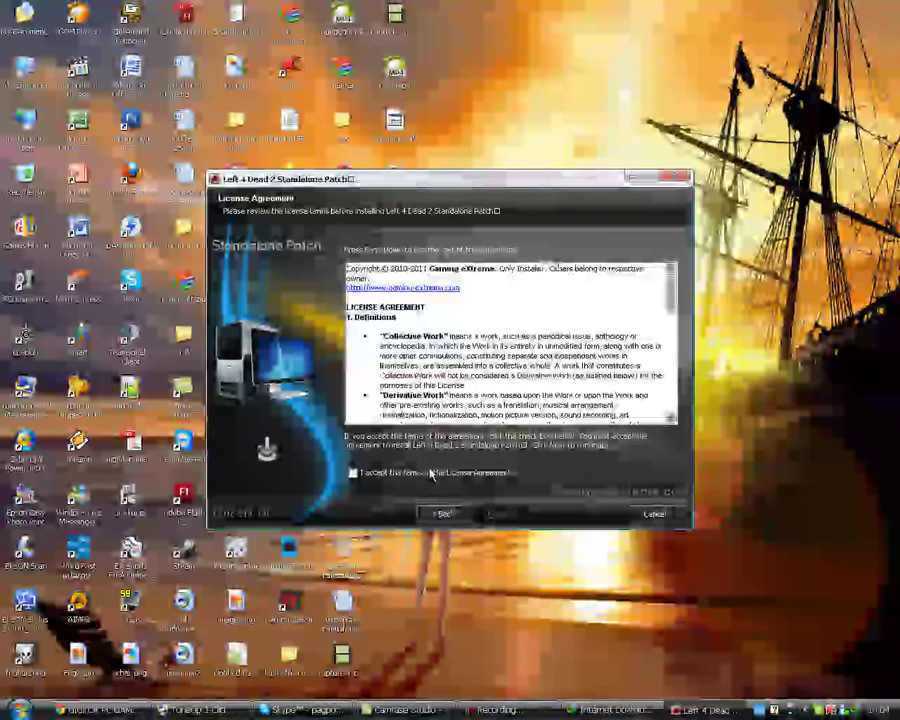
{"action": "left_click", "coordinate": [432, 474]}
{"action": "left_click", "coordinate": [494, 514]}
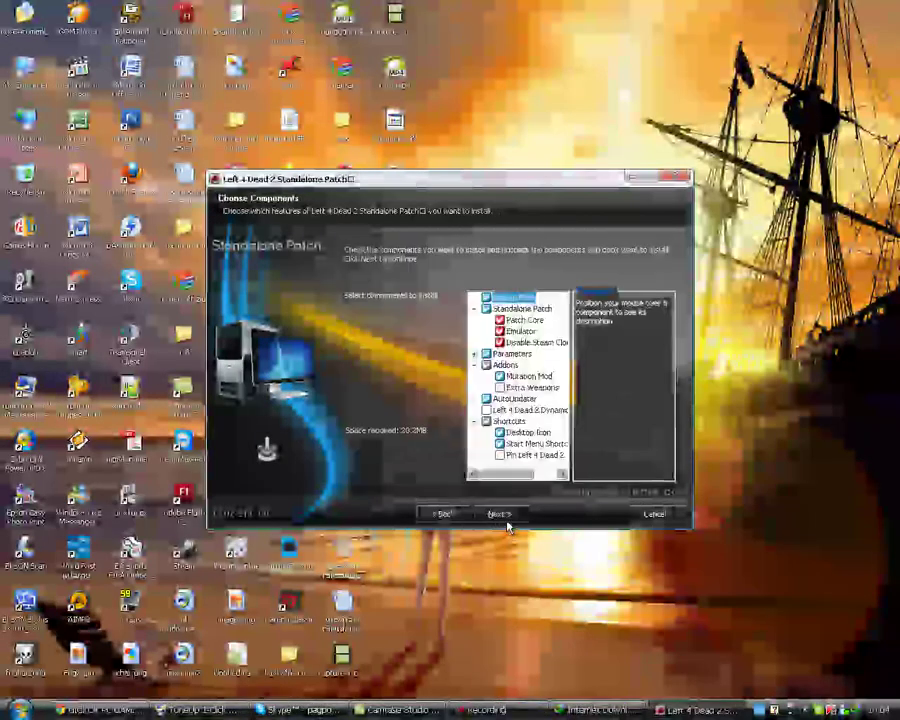
{"action": "left_click", "coordinate": [506, 520]}
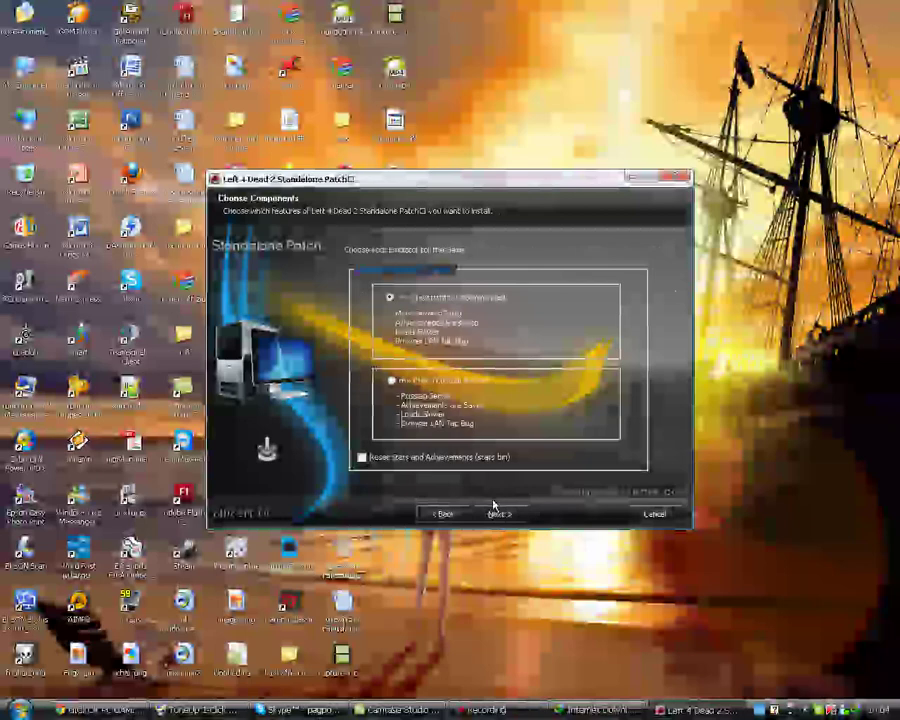
{"action": "left_click", "coordinate": [497, 513]}
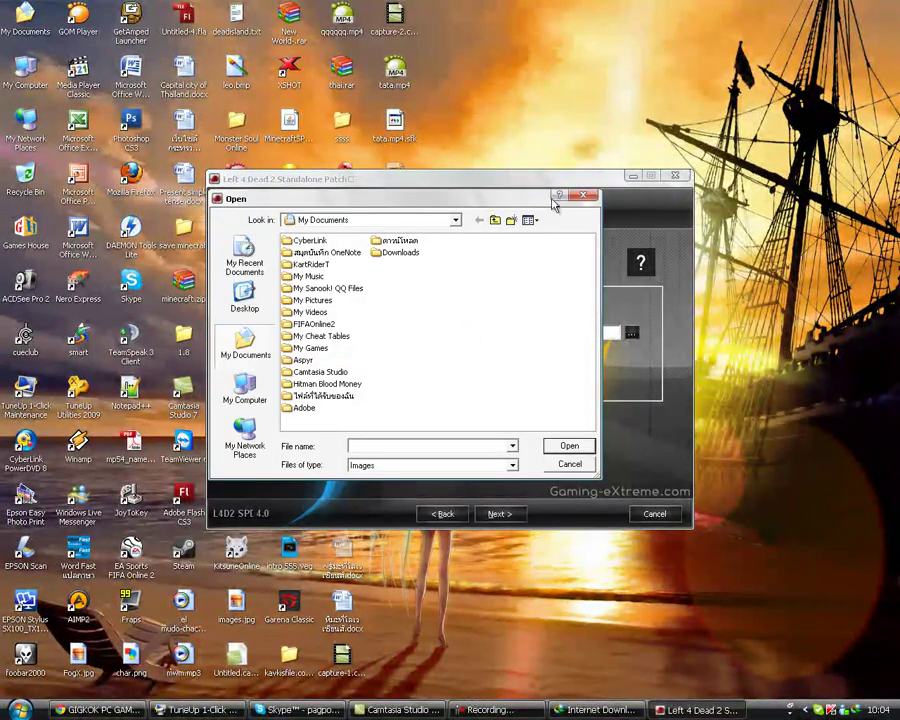
- Skip the avatar image selection, continue to the install location page and quit the Left 4 Dead 2 Standalone Patch setup
{"action": "left_click", "coordinate": [583, 195]}
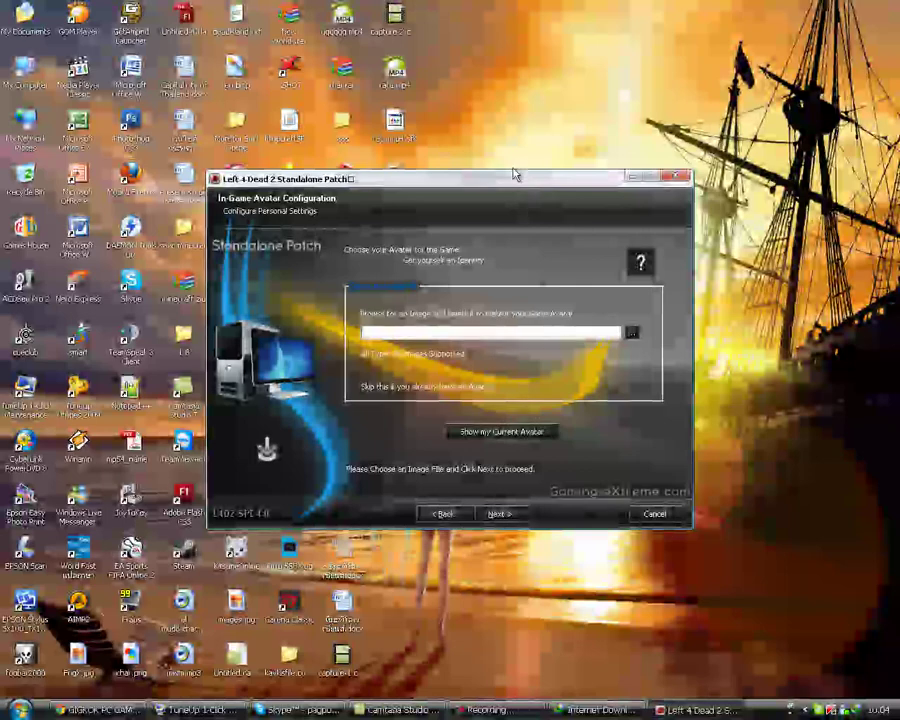
{"action": "left_click_drag", "start_coordinate": [514, 175], "coordinate": [531, 142]}
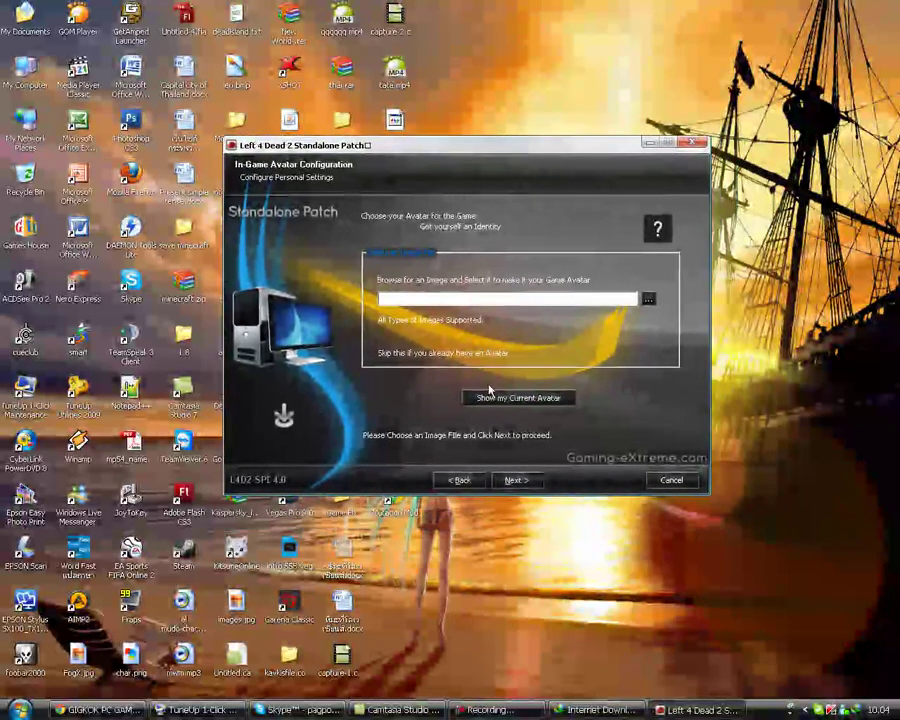
{"action": "left_click", "coordinate": [519, 482]}
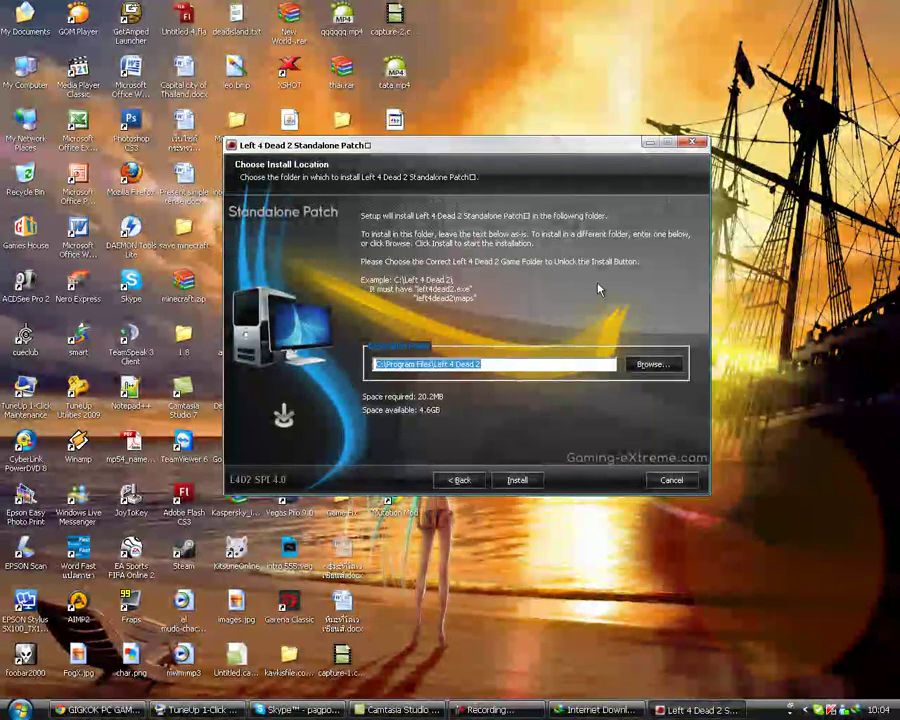
{"action": "left_click", "coordinate": [693, 146]}
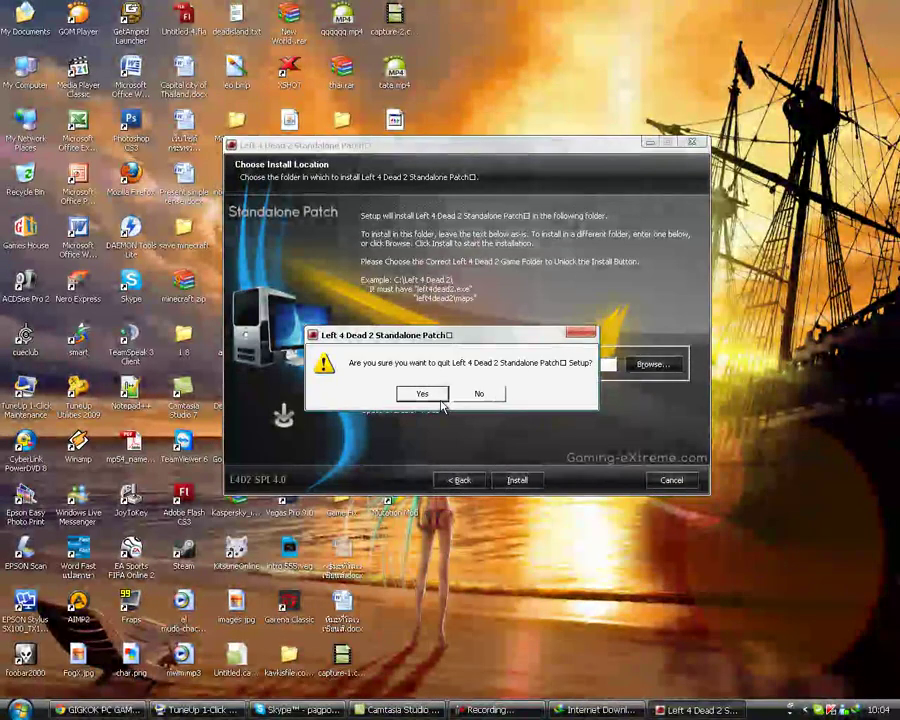
{"action": "left_click", "coordinate": [420, 392]}
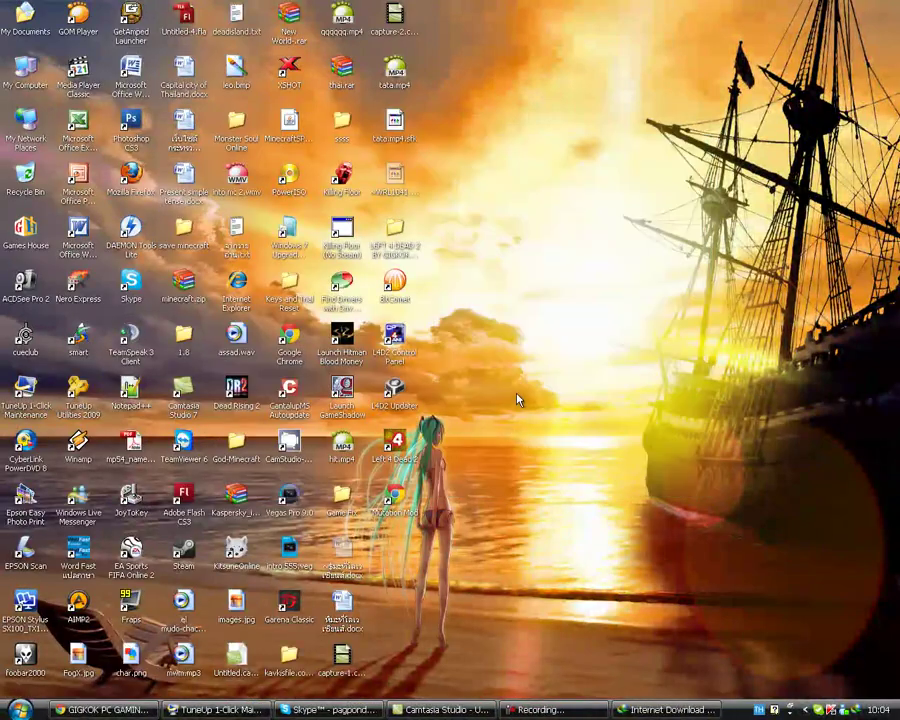
{"action": "left_click_drag", "start_coordinate": [418, 577], "coordinate": [484, 366]}
{"action": "left_click_drag", "start_coordinate": [431, 291], "coordinate": [367, 265]}
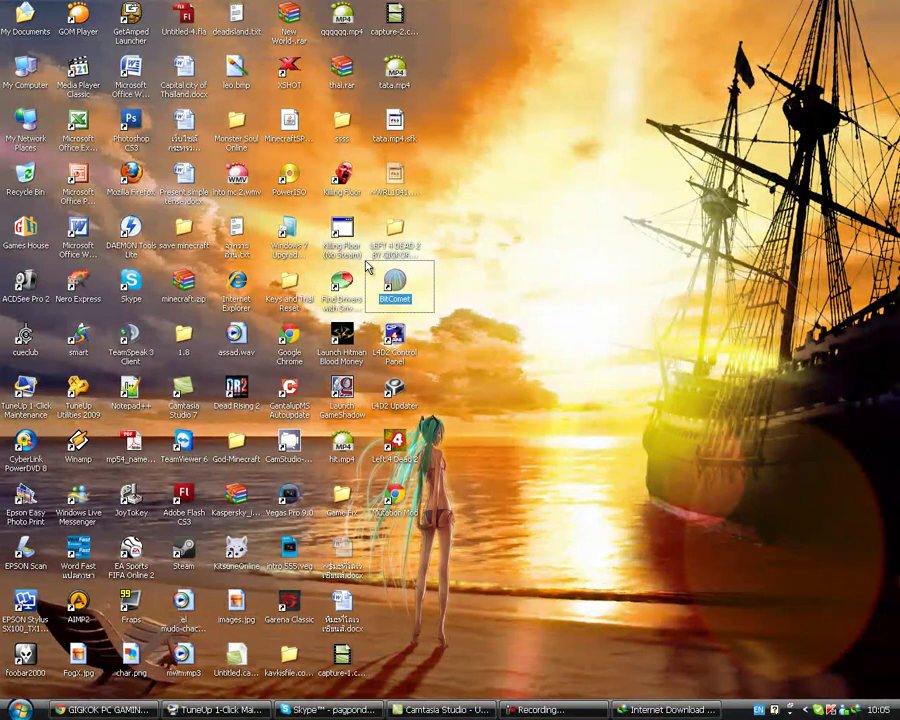
{"action": "left_click", "coordinate": [451, 312]}
{"action": "left_click_drag", "start_coordinate": [419, 310], "coordinate": [373, 261]}
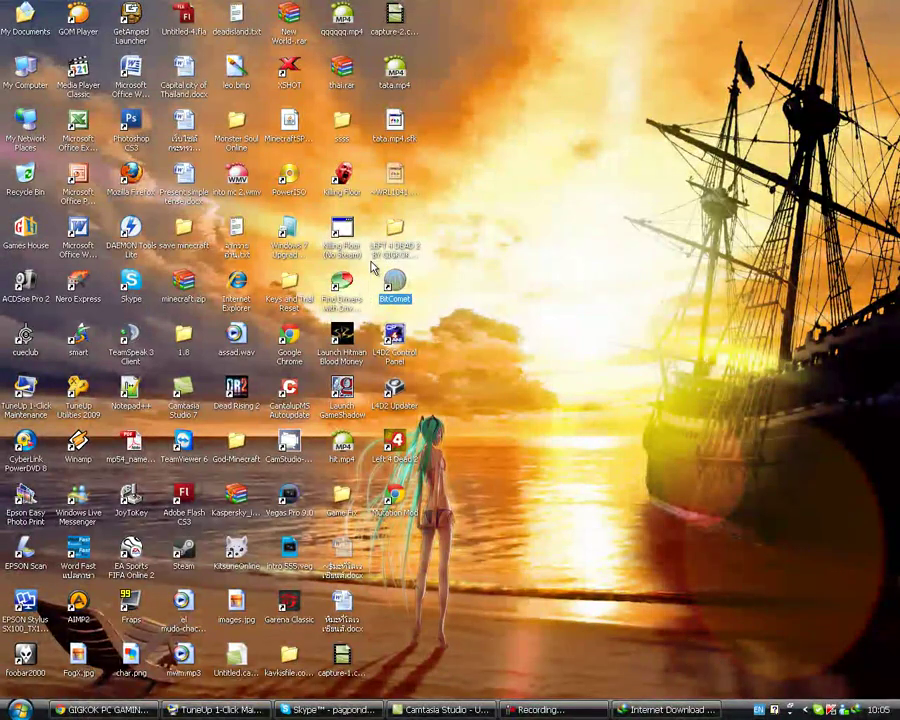
{"action": "left_click", "coordinate": [417, 400]}
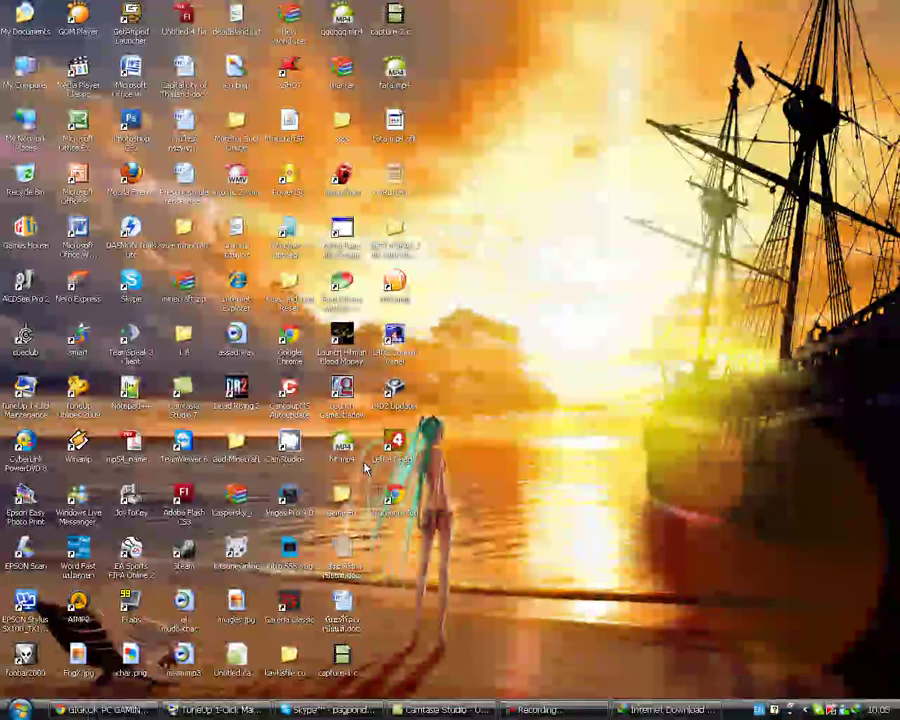
{"action": "left_click_drag", "start_coordinate": [424, 465], "coordinate": [364, 428]}
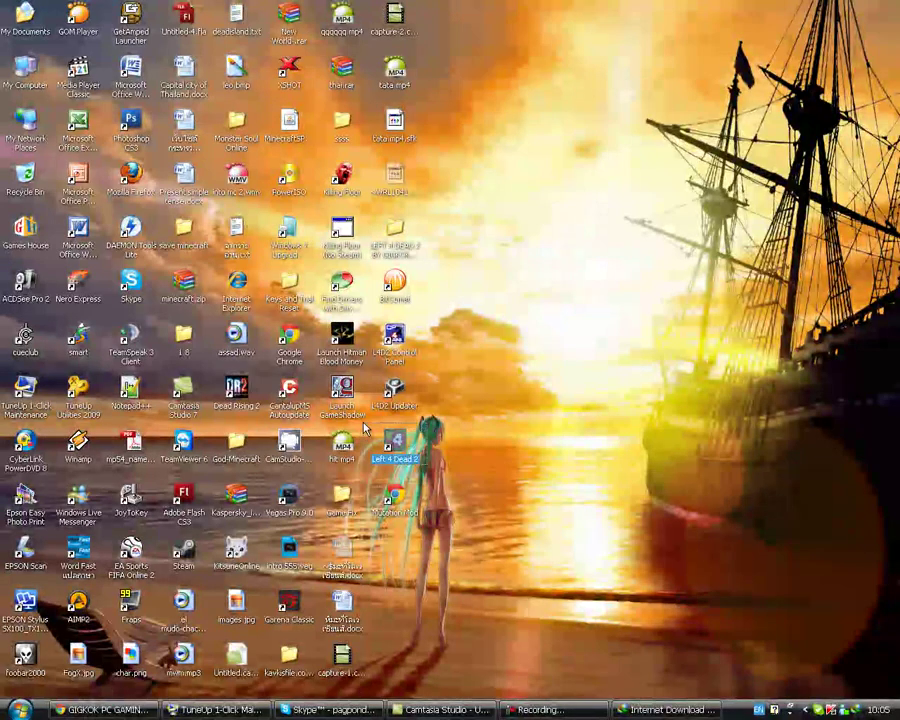
{"action": "left_click", "coordinate": [365, 418]}
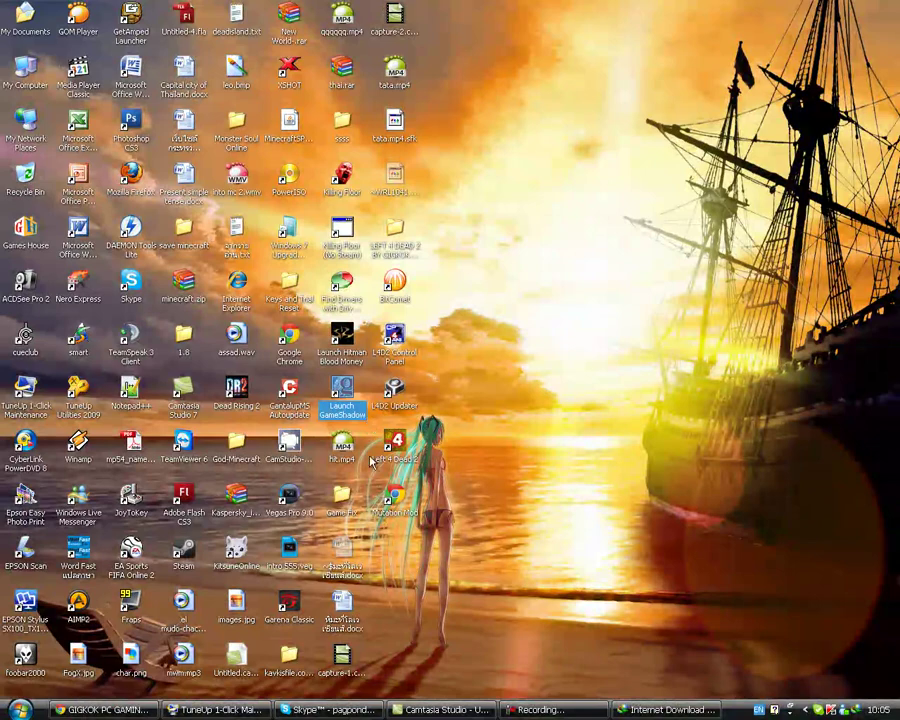
- Switch to Skype and bring up the overclockzone.com thread "[Left4Dead]HAMACHI, LAN CO-OP VERSUS" in Chrome
{"action": "left_click", "coordinate": [305, 709]}
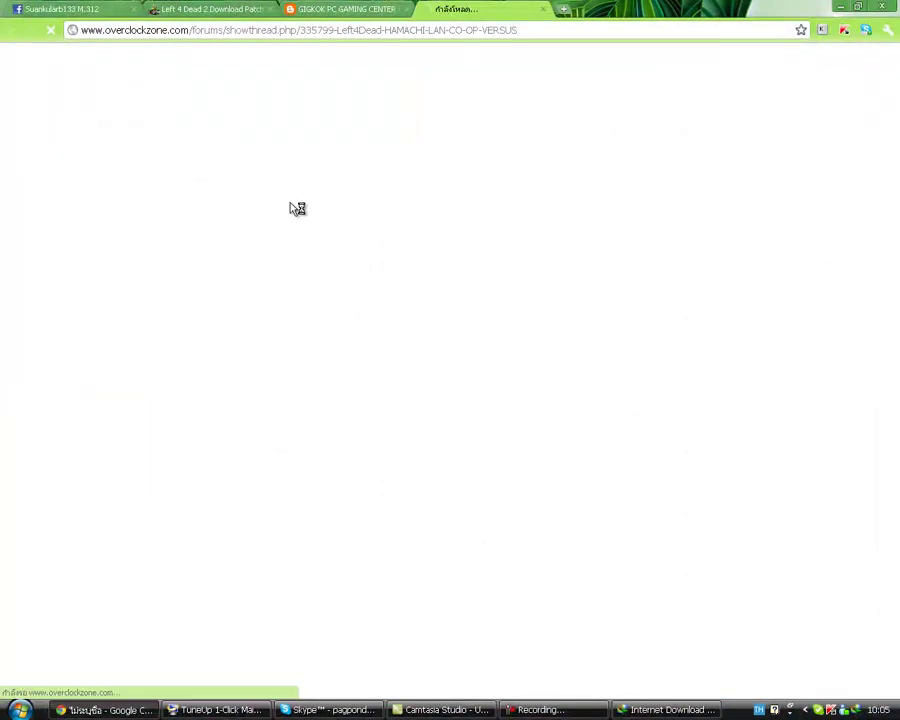
{"action": "left_click", "coordinate": [57, 7]}
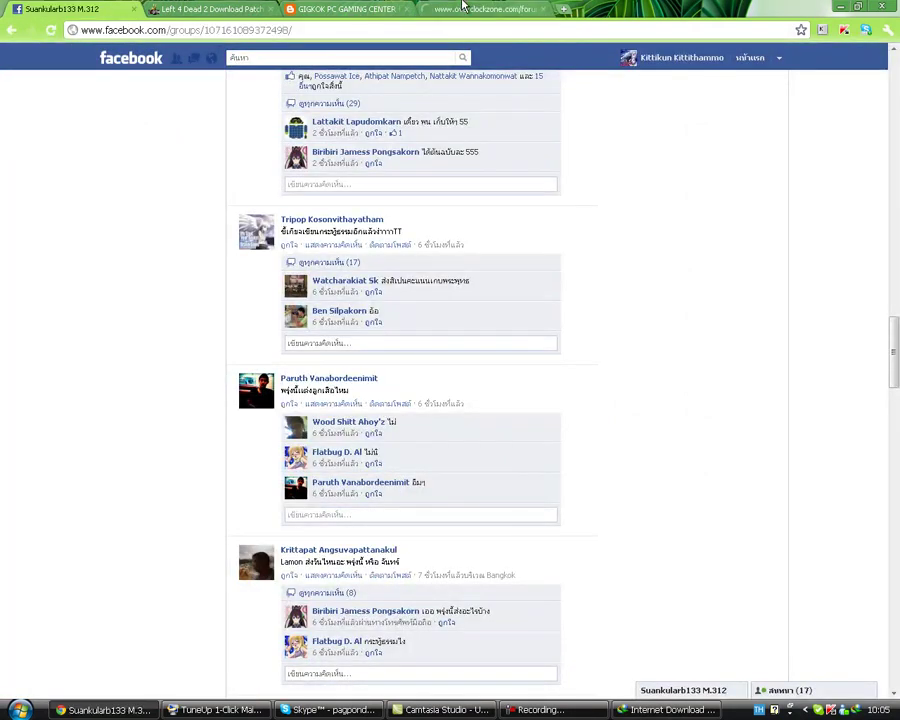
{"action": "left_click", "coordinate": [463, 7]}
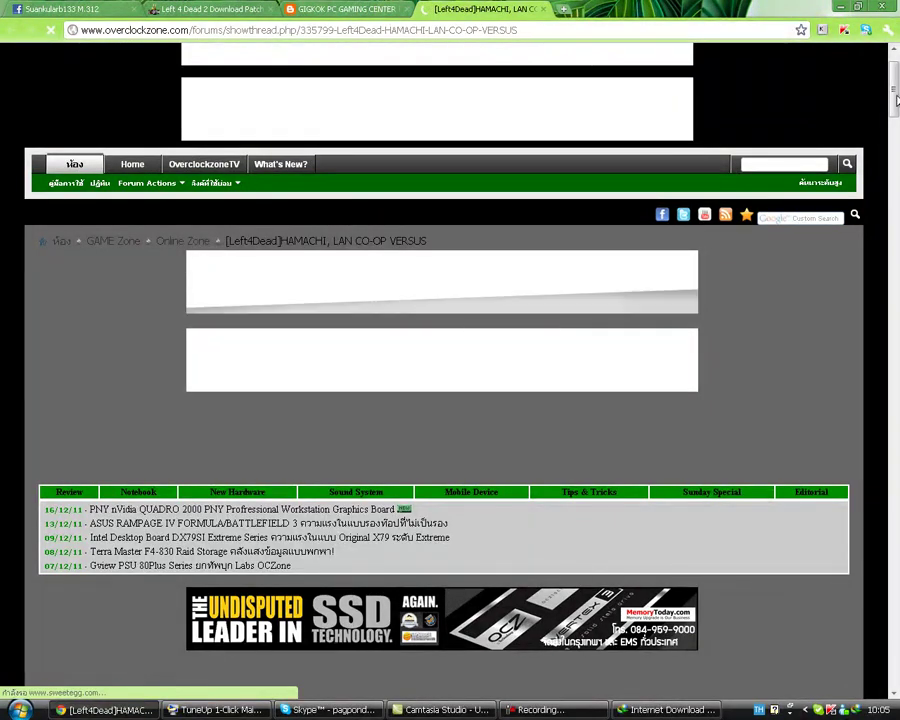
- Examine the thread's first post for the instructions on enabling the developer console and playing over LAN or Hamachi
{"action": "scroll", "coordinate": [897, 100], "scroll_direction": "down", "scroll_amount": 1}
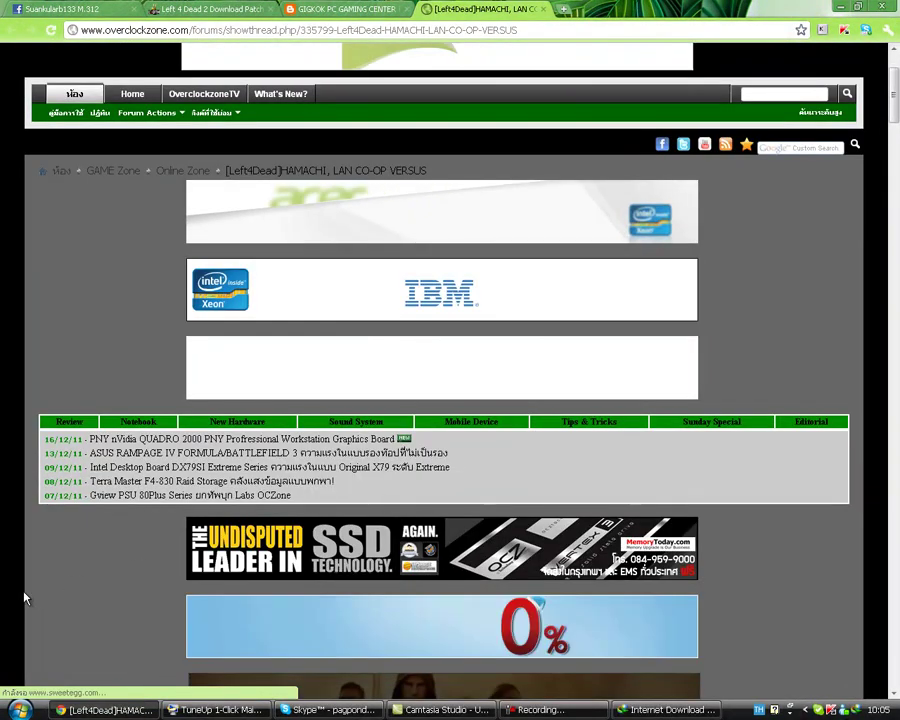
{"action": "scroll", "coordinate": [22, 590], "scroll_direction": "down", "scroll_amount": 8}
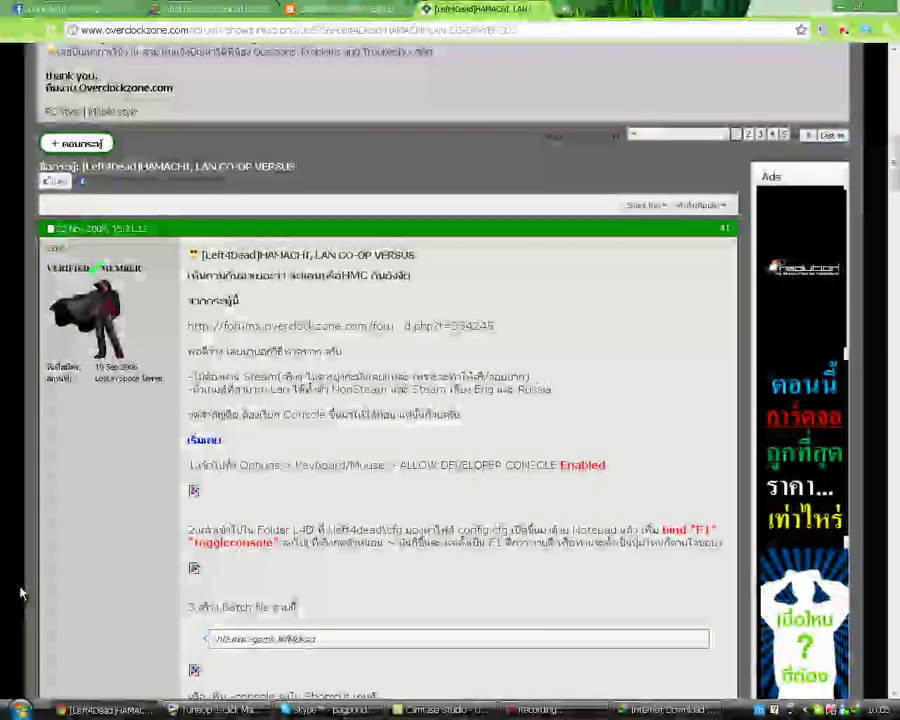
{"action": "scroll", "coordinate": [90, 510], "scroll_direction": "down", "scroll_amount": 2}
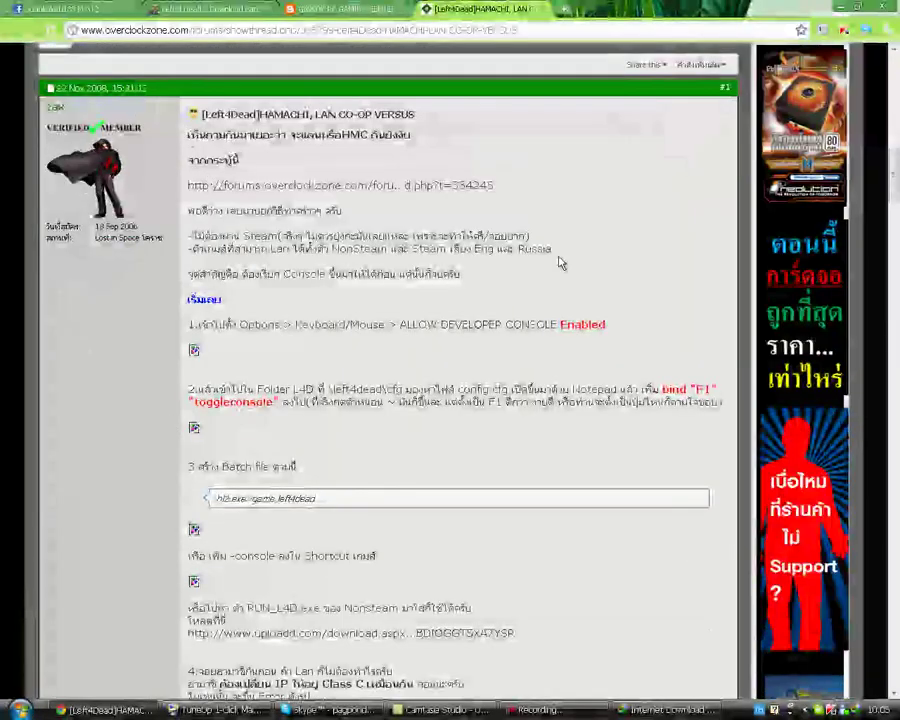
{"action": "scroll", "coordinate": [890, 187], "scroll_direction": "down", "scroll_amount": 3}
{"action": "left_click_drag", "start_coordinate": [897, 222], "coordinate": [188, 461]}
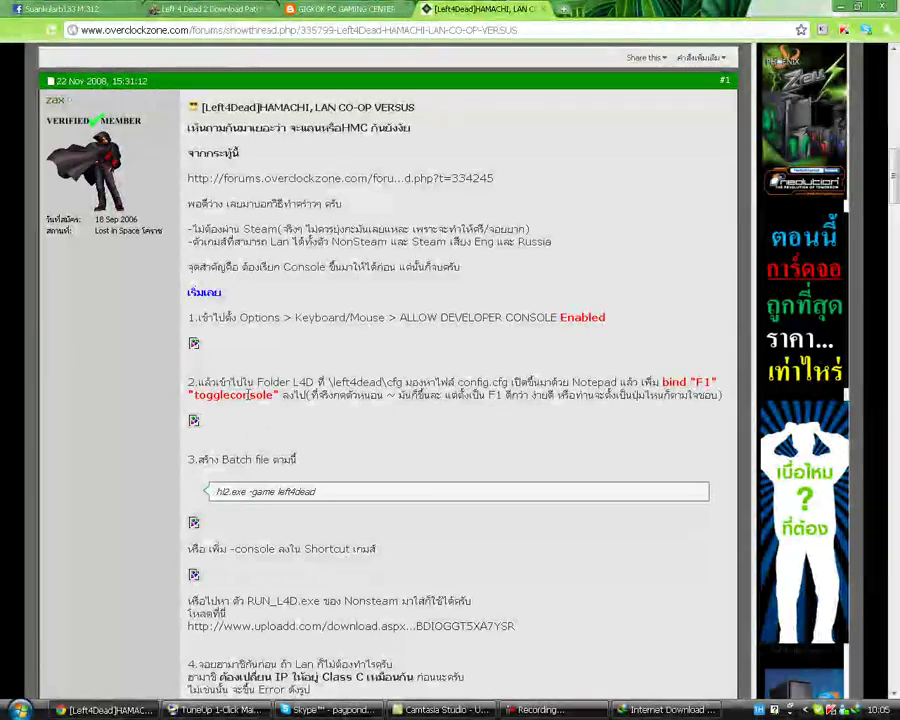
{"action": "scroll", "coordinate": [590, 236], "scroll_direction": "up", "scroll_amount": 1}
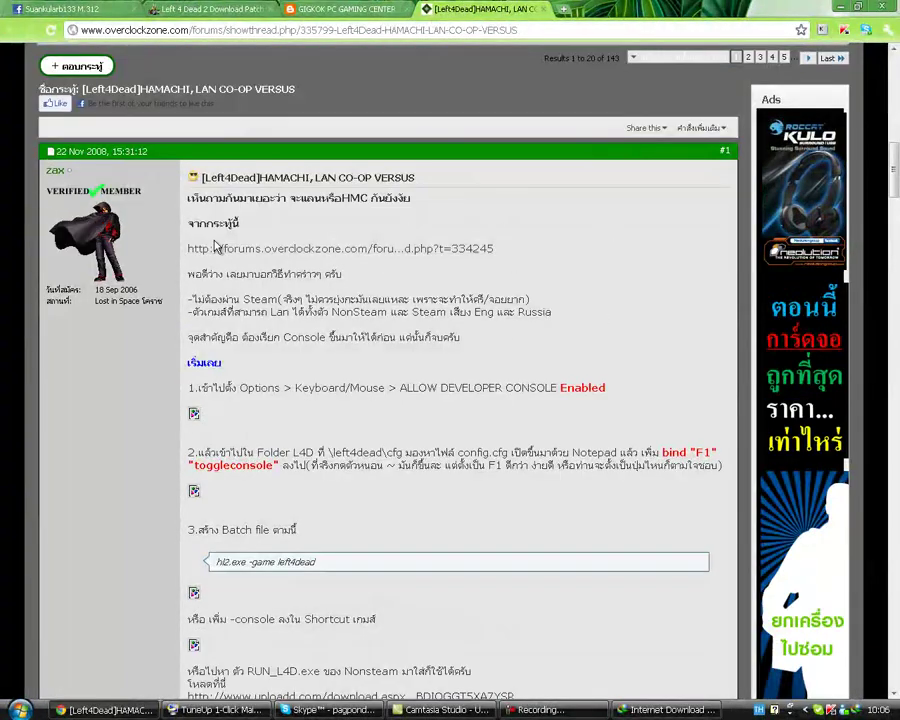